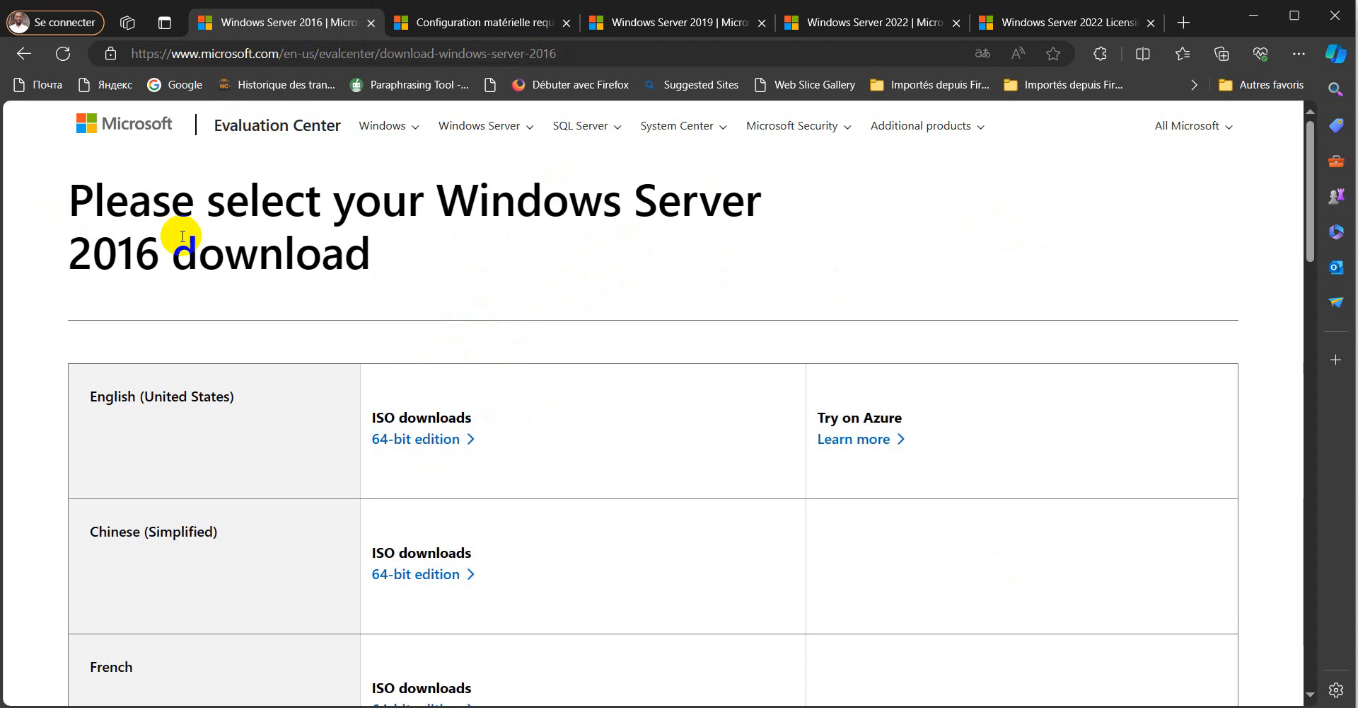
# - Highlight '2016' in the download page heading and scroll down through the language ISO list to Prerequisites
pyautogui.moveTo(149, 256); pyautogui.dragTo(68, 252)
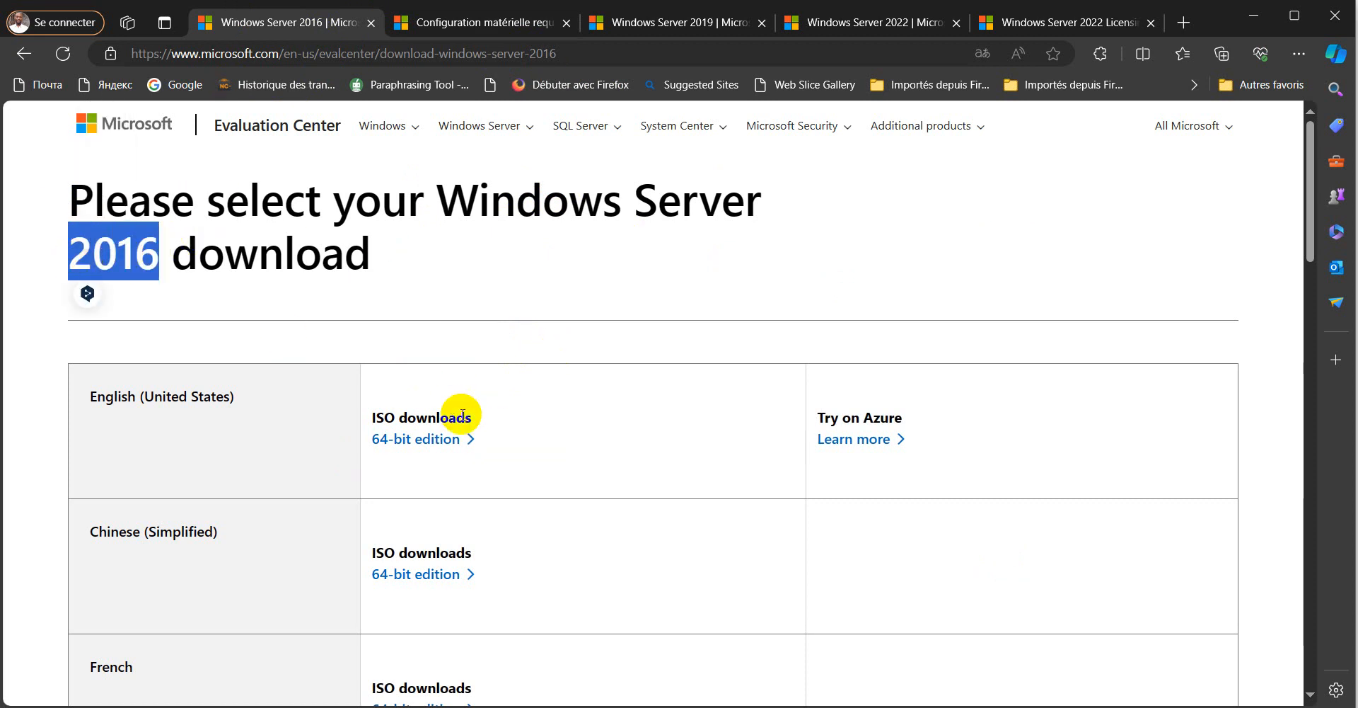
pyautogui.scroll(-10, 603, 337)
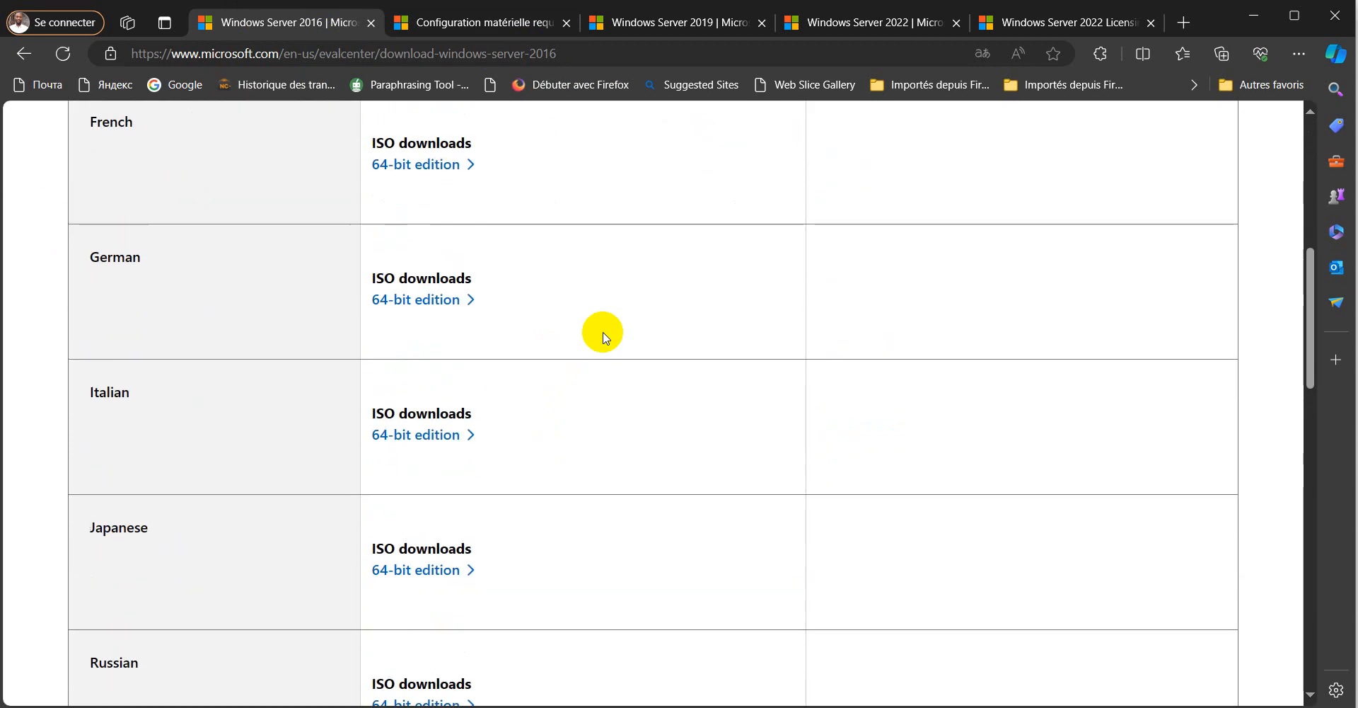
pyautogui.scroll(-4, 603, 337)
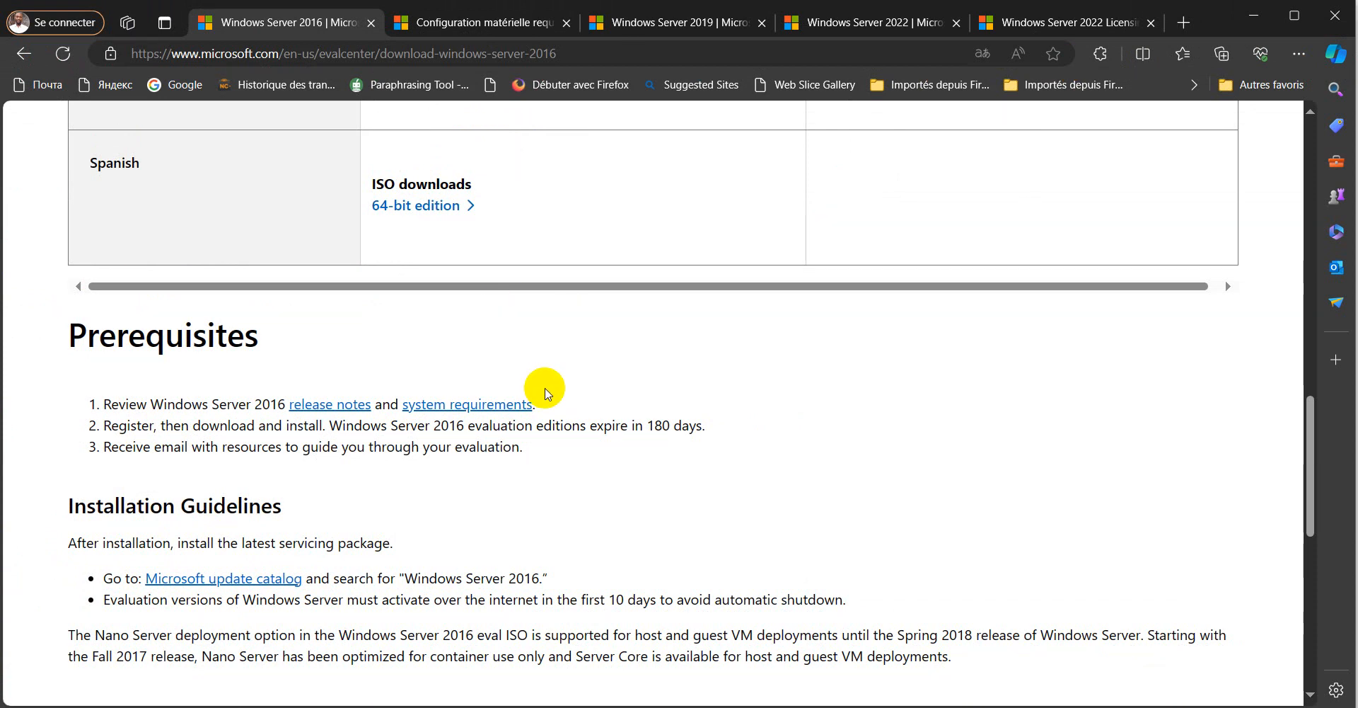
# - Go to the 'Configuration matérielle requise' page and view the processor and RAM minimums
pyautogui.click(488, 22)
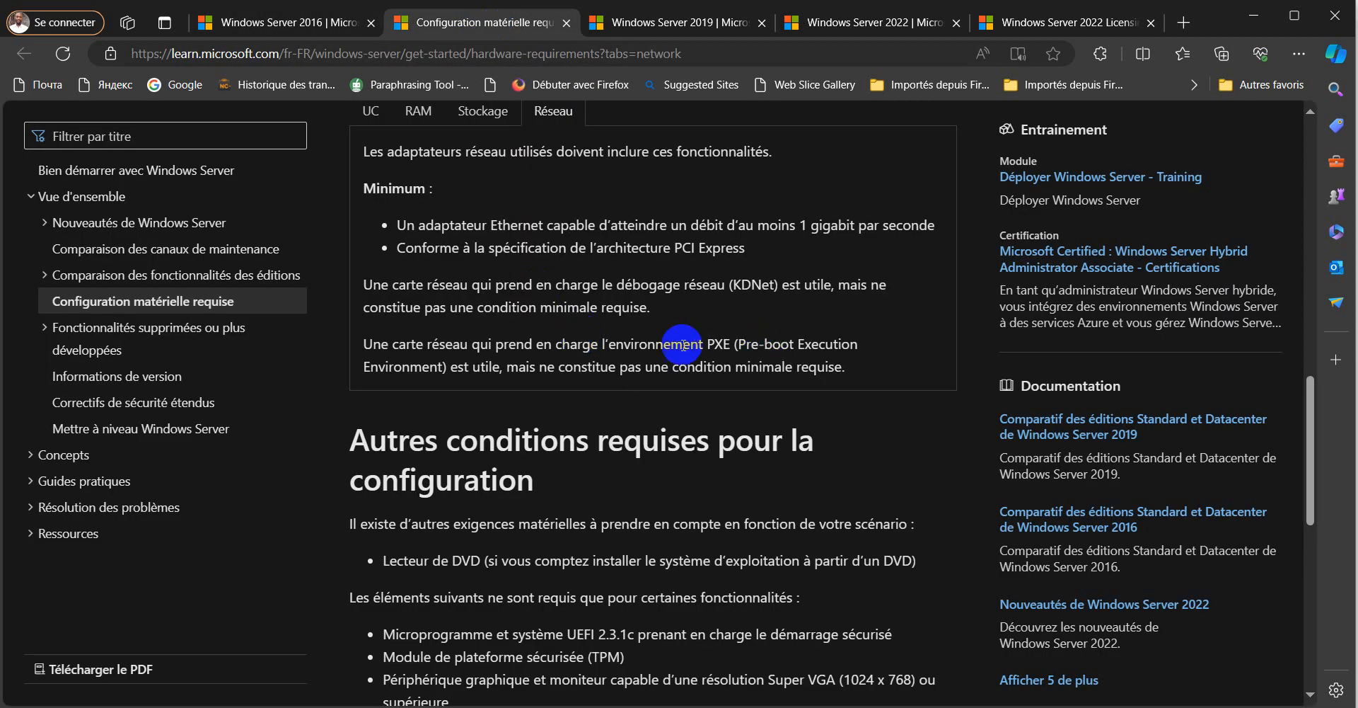
pyautogui.scroll(-3, 693, 361)
pyautogui.scroll(7, 710, 377)
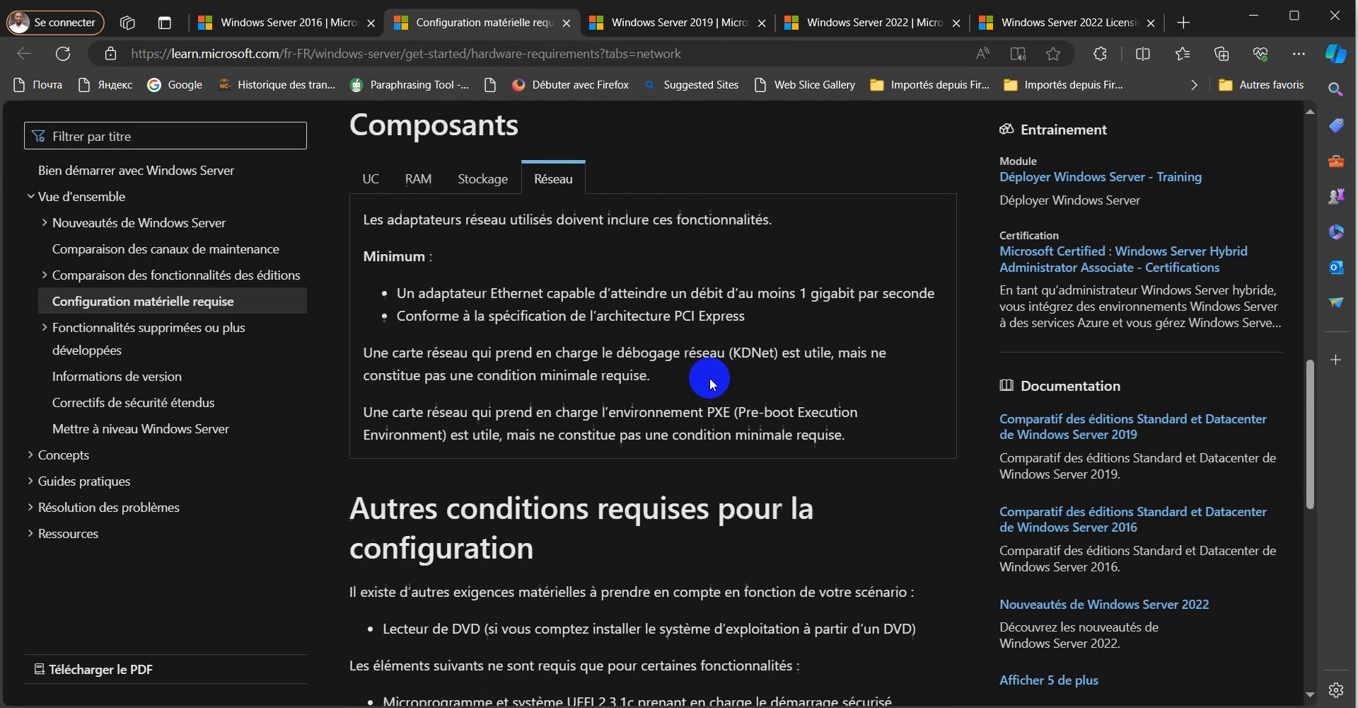
pyautogui.click(372, 385)
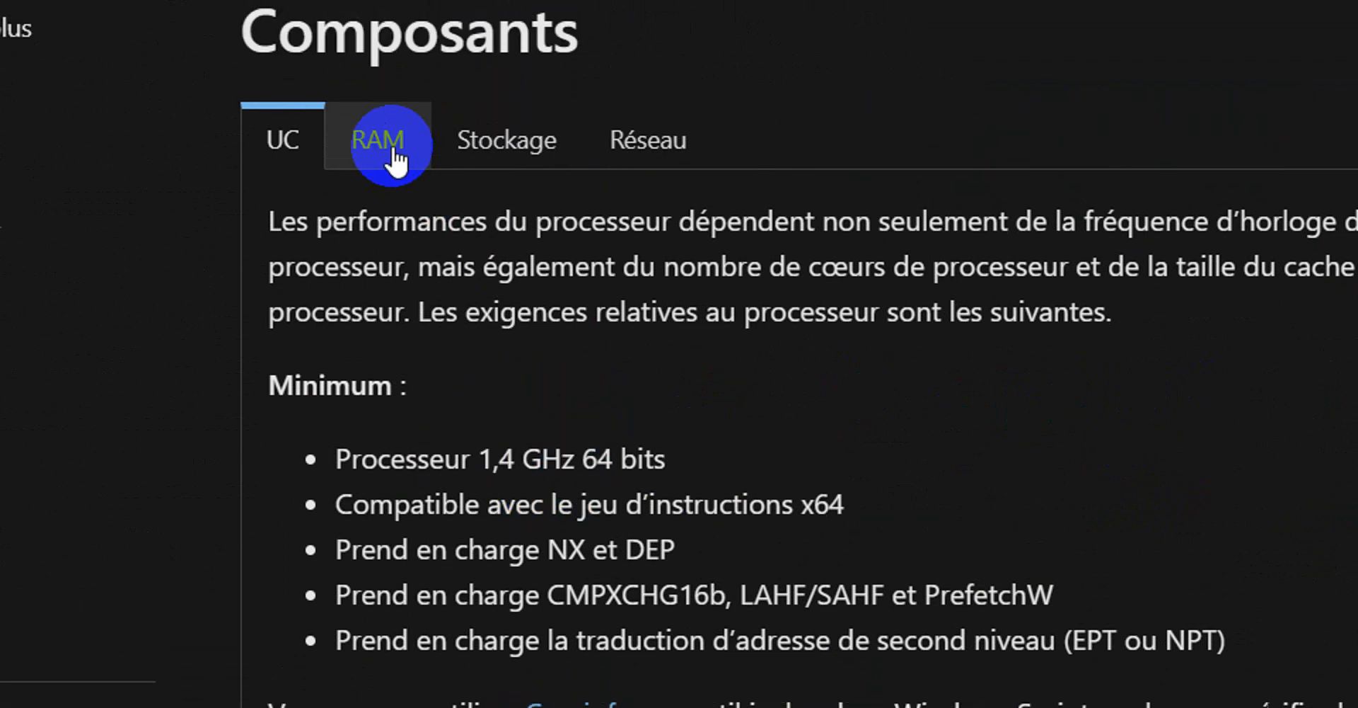
pyautogui.click(386, 142)
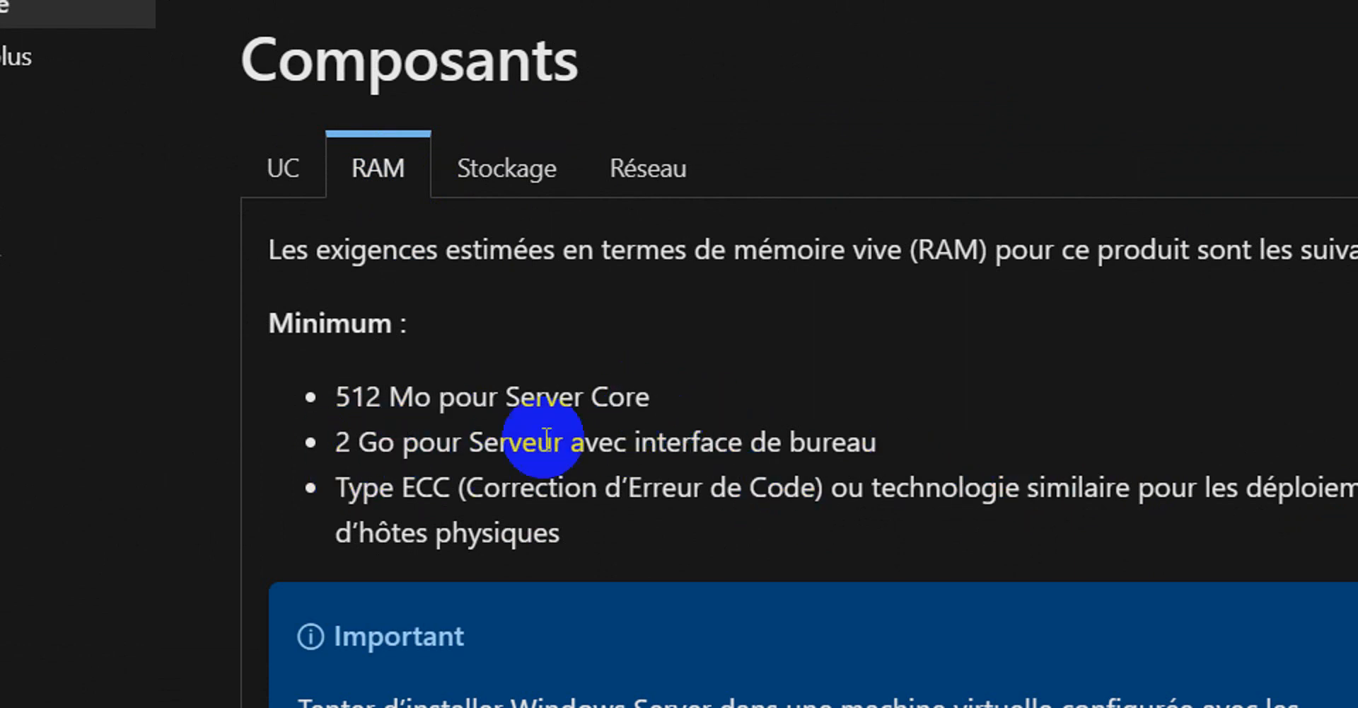
# - View the storage (32 Go minimum) and network (1-gigabit Ethernet) requirements
pyautogui.click(517, 182)
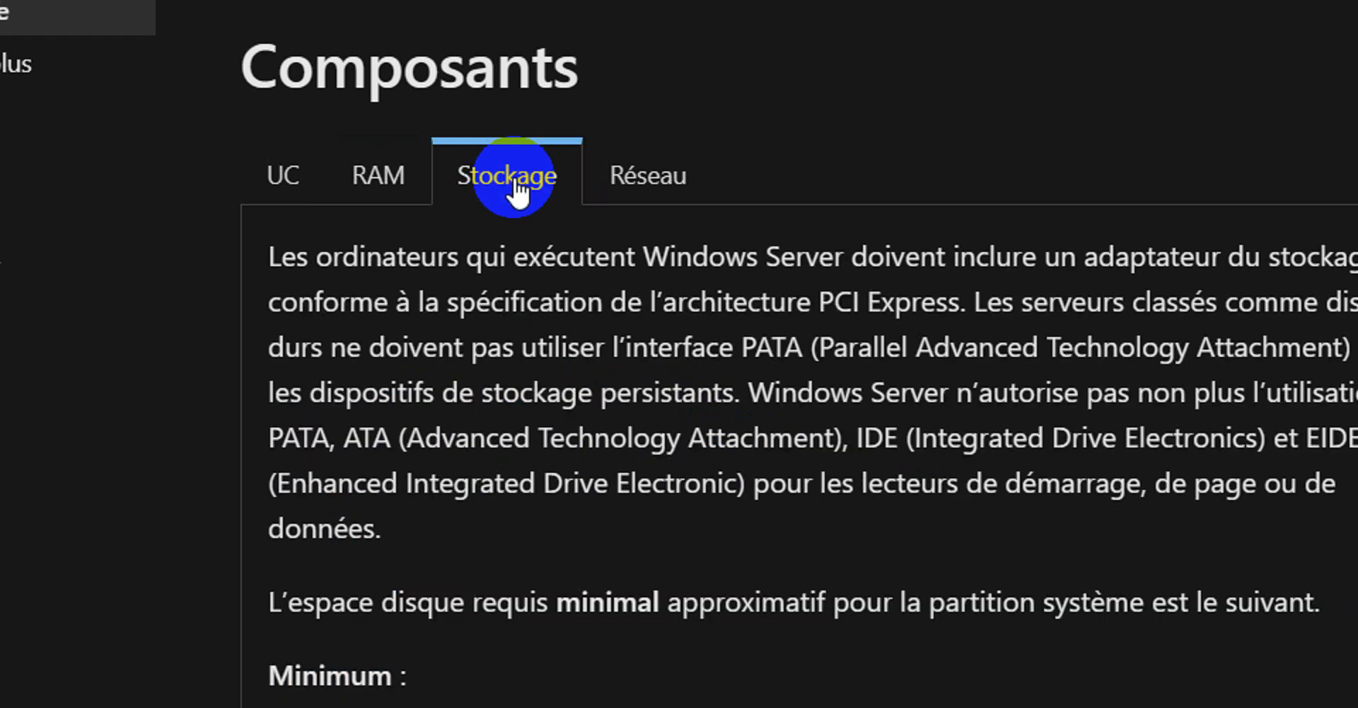
pyautogui.scroll(-1, 637, 637)
pyautogui.scroll(-2, 736, 637)
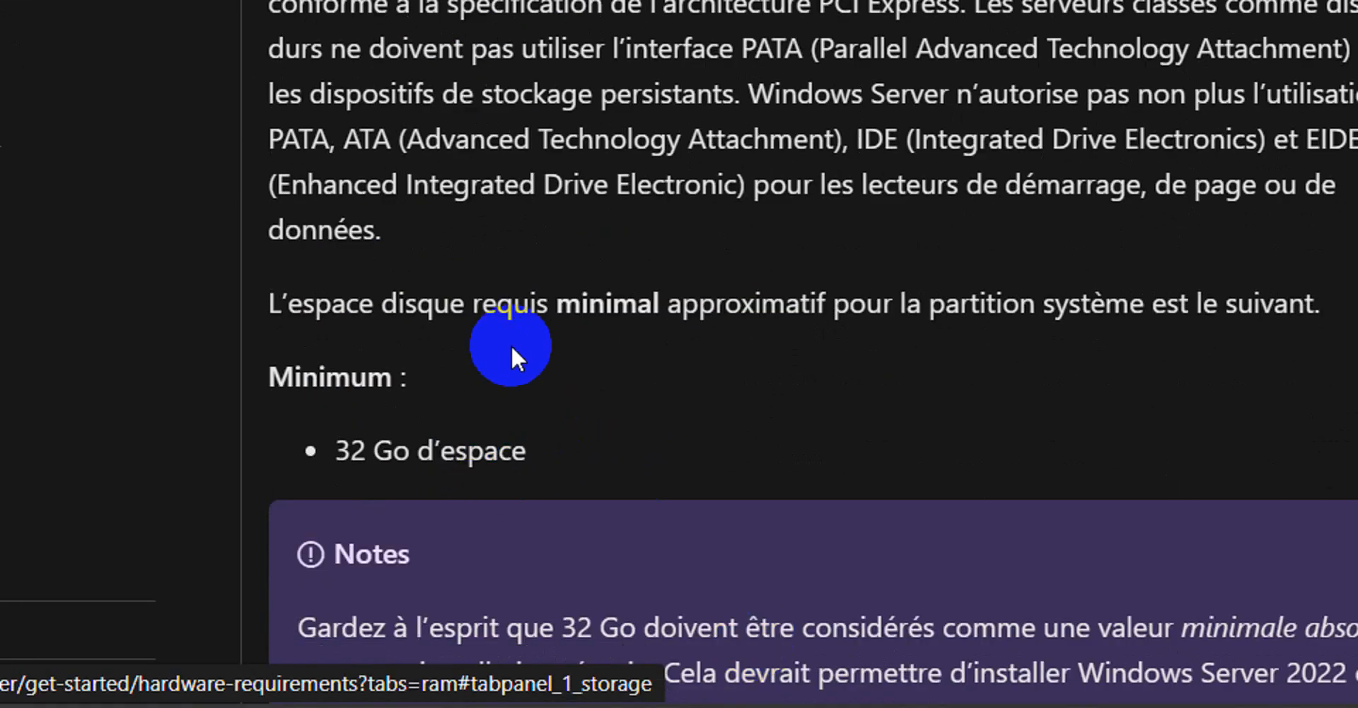
pyautogui.scroll(4, 746, 79)
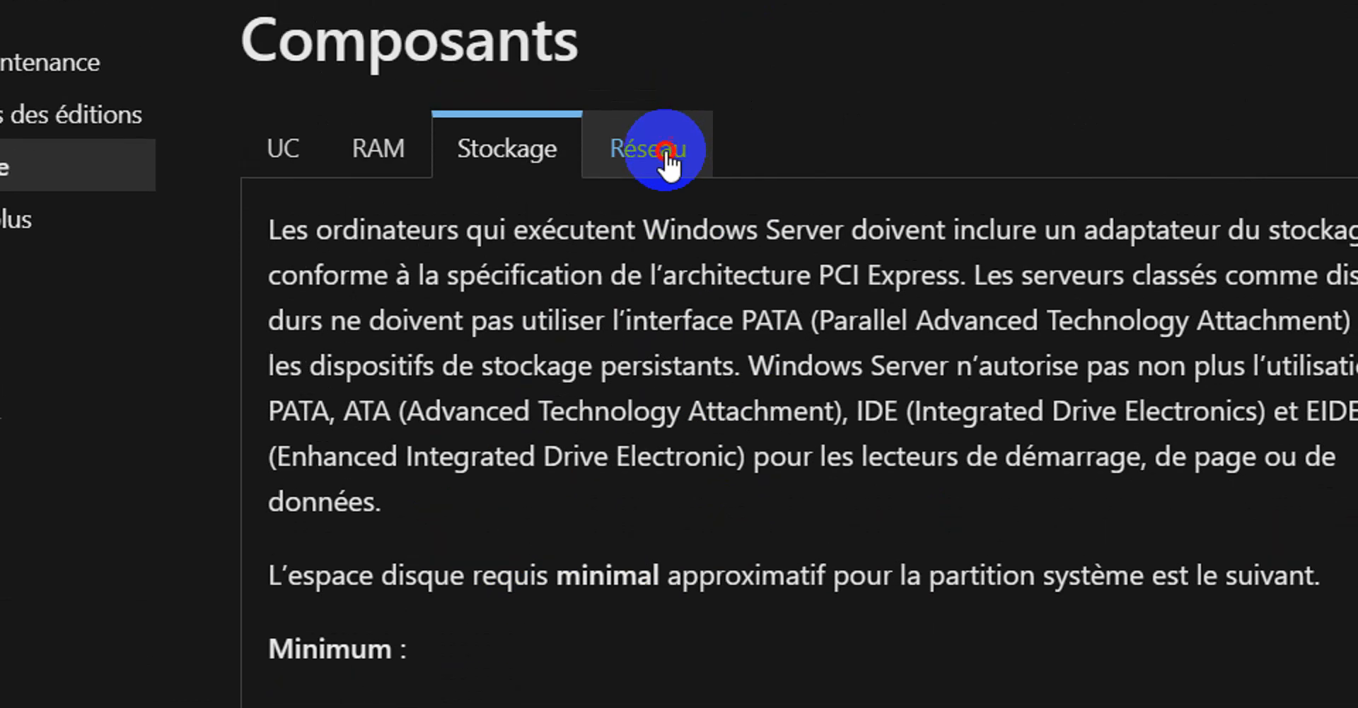
pyautogui.click(665, 180)
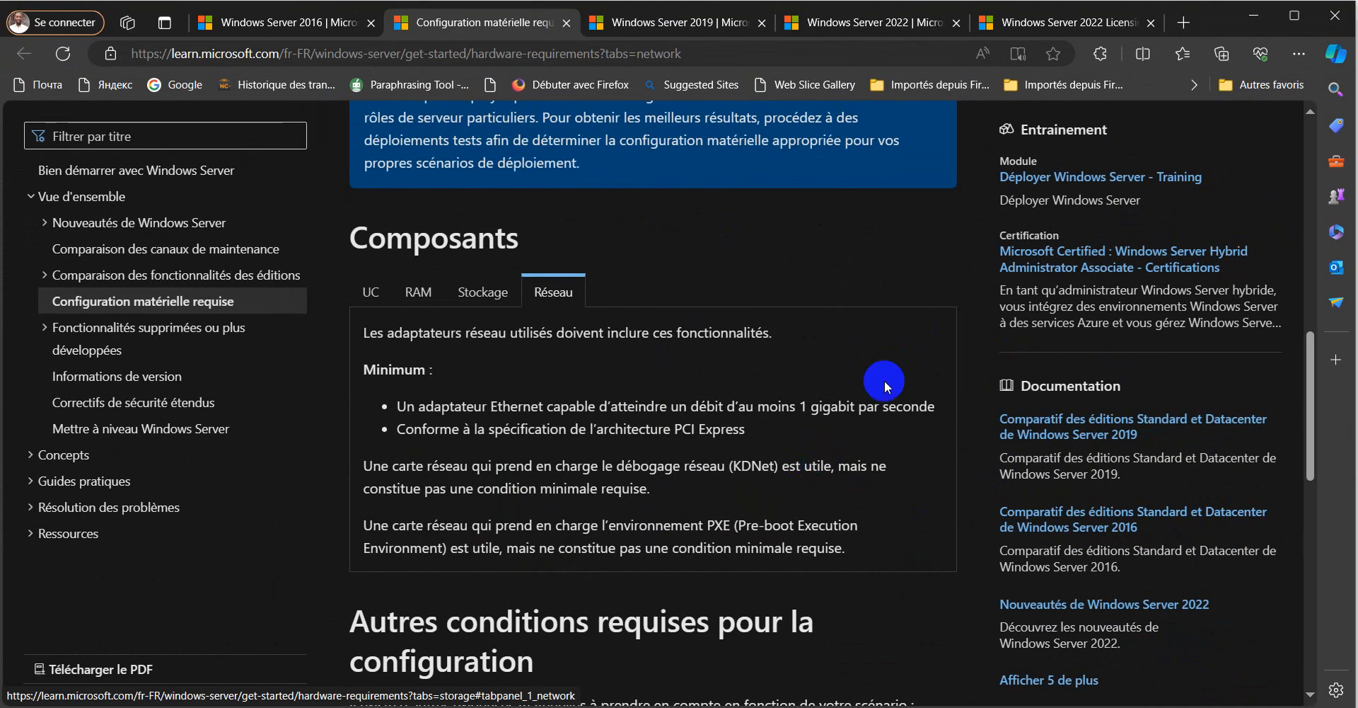
# - Revisit the 2016 page, then browse the Windows Server 2019 download page, dismissing its translation offer
pyautogui.click(286, 27)
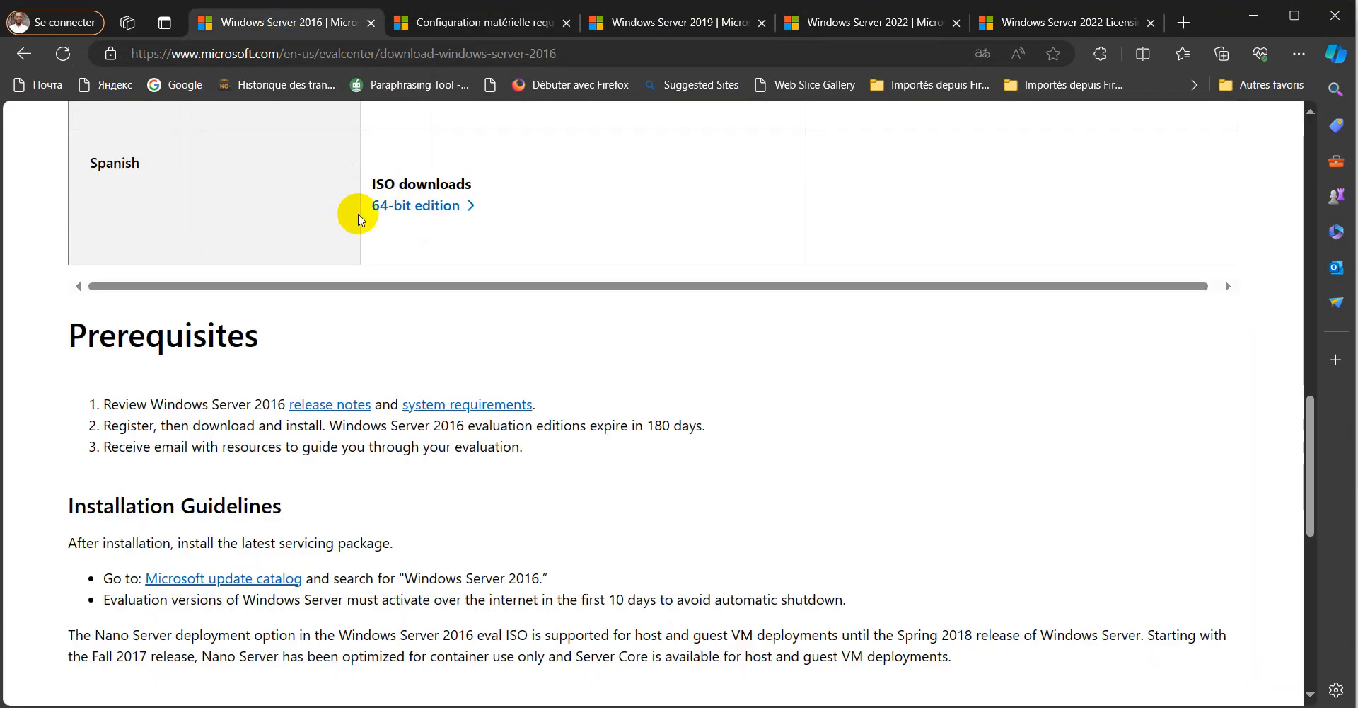
pyautogui.scroll(20, 523, 381)
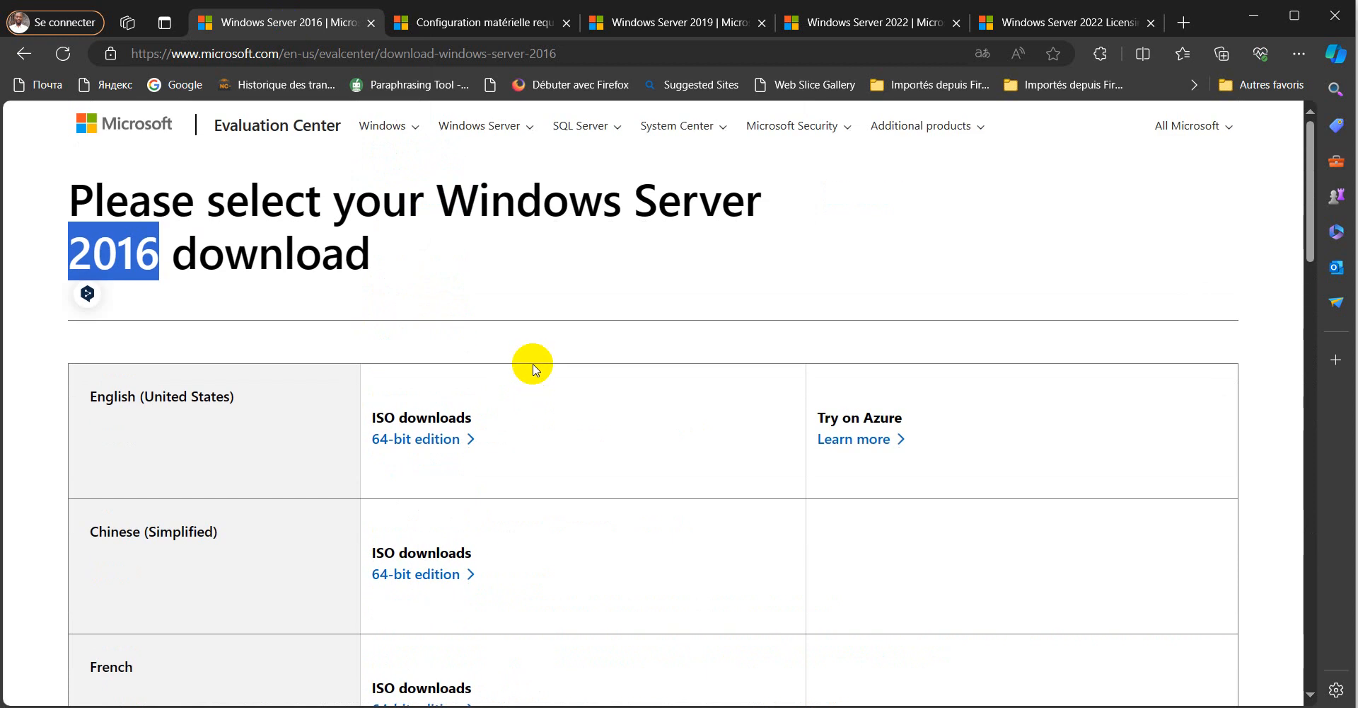
pyautogui.click(662, 24)
pyautogui.scroll(-15, 538, 260)
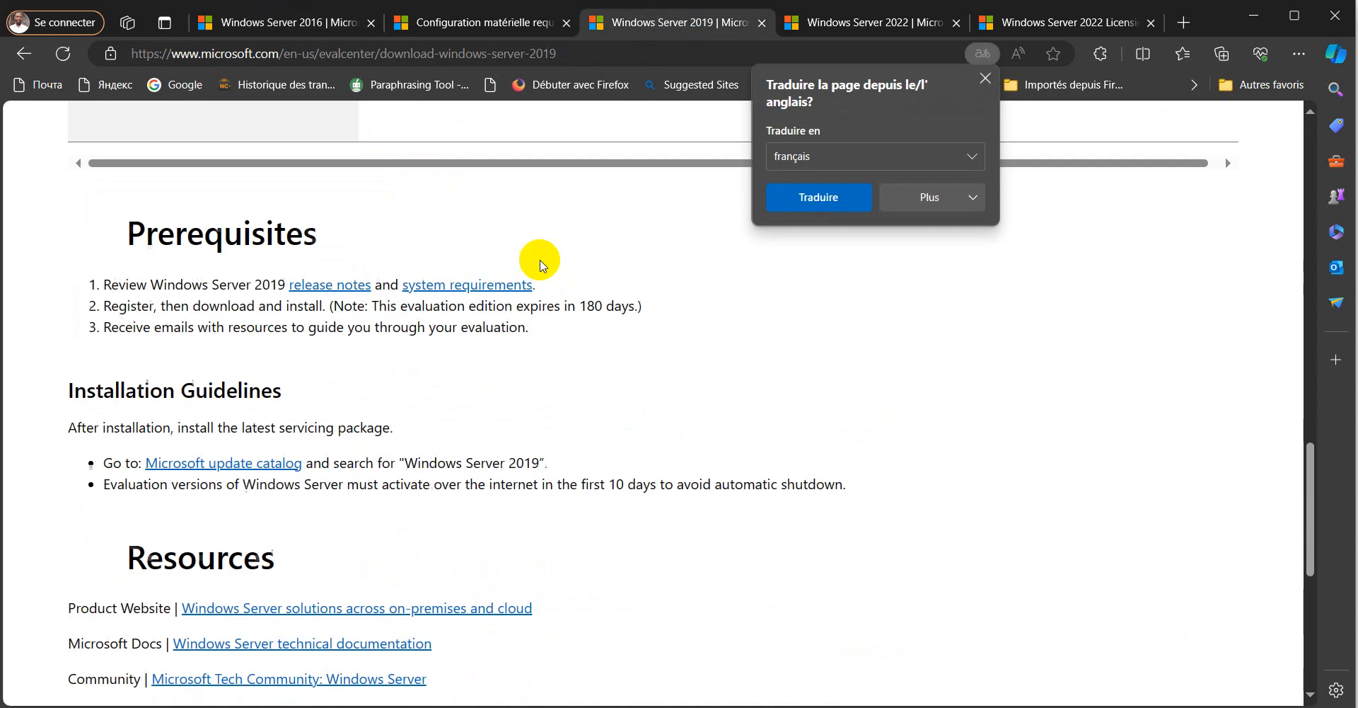
pyautogui.click(989, 80)
pyautogui.scroll(15, 812, 301)
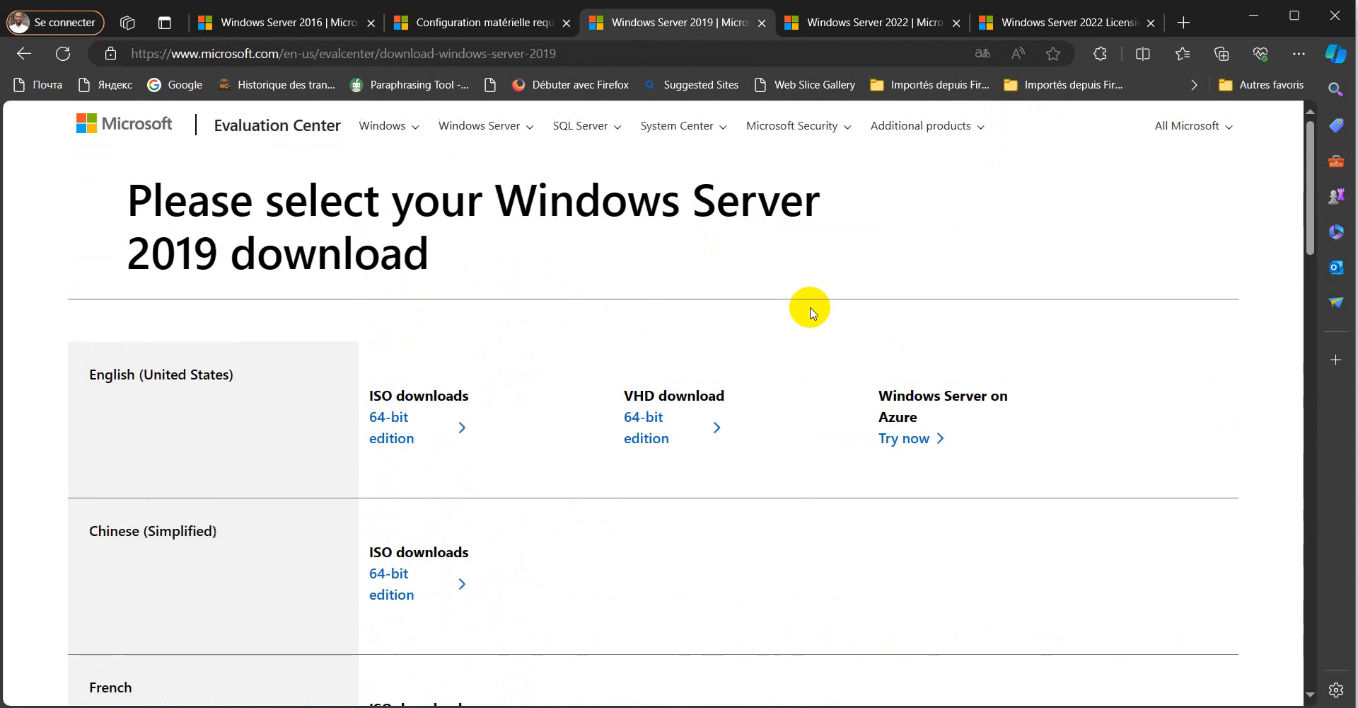
pyautogui.doubleClick(150, 252)
pyautogui.scroll(-18, 526, 238)
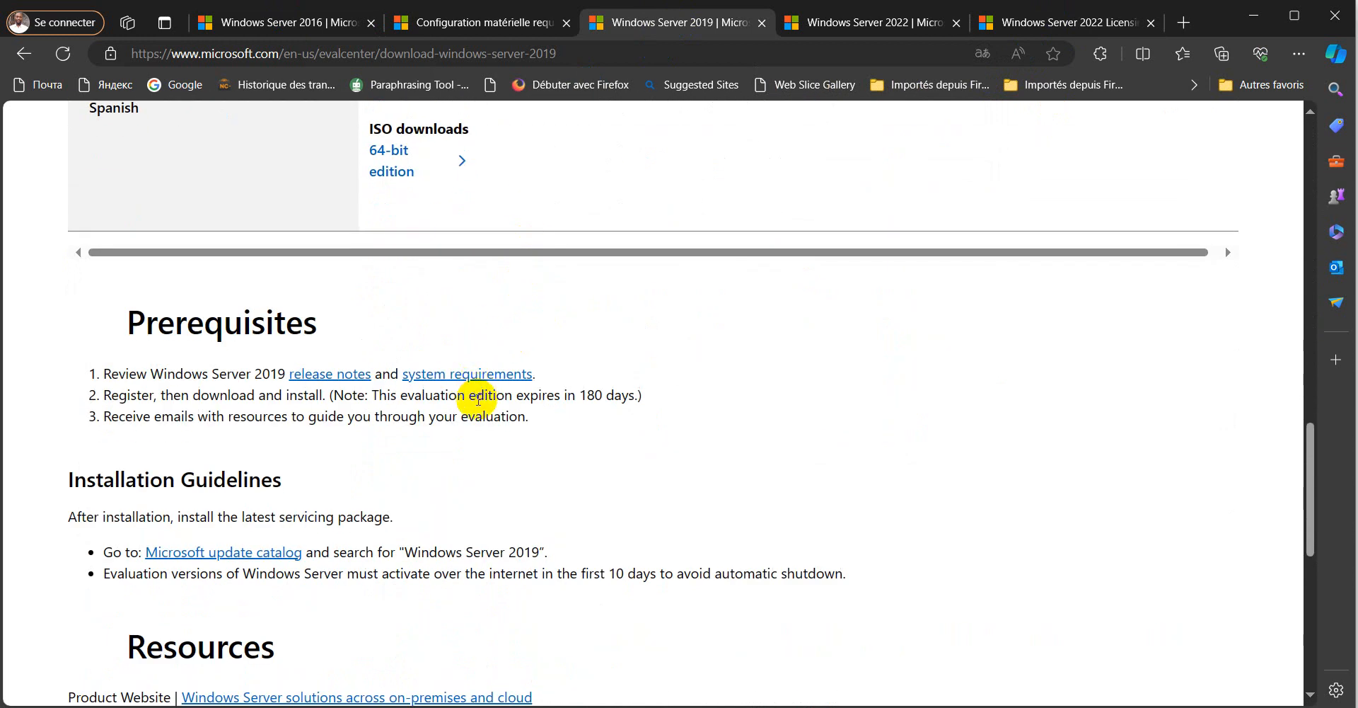
# - Browse the Windows Server 2022 download page and its 64-bit ISO list per language
pyautogui.click(890, 21)
pyautogui.scroll(-3, 743, 349)
pyautogui.scroll(15, 743, 349)
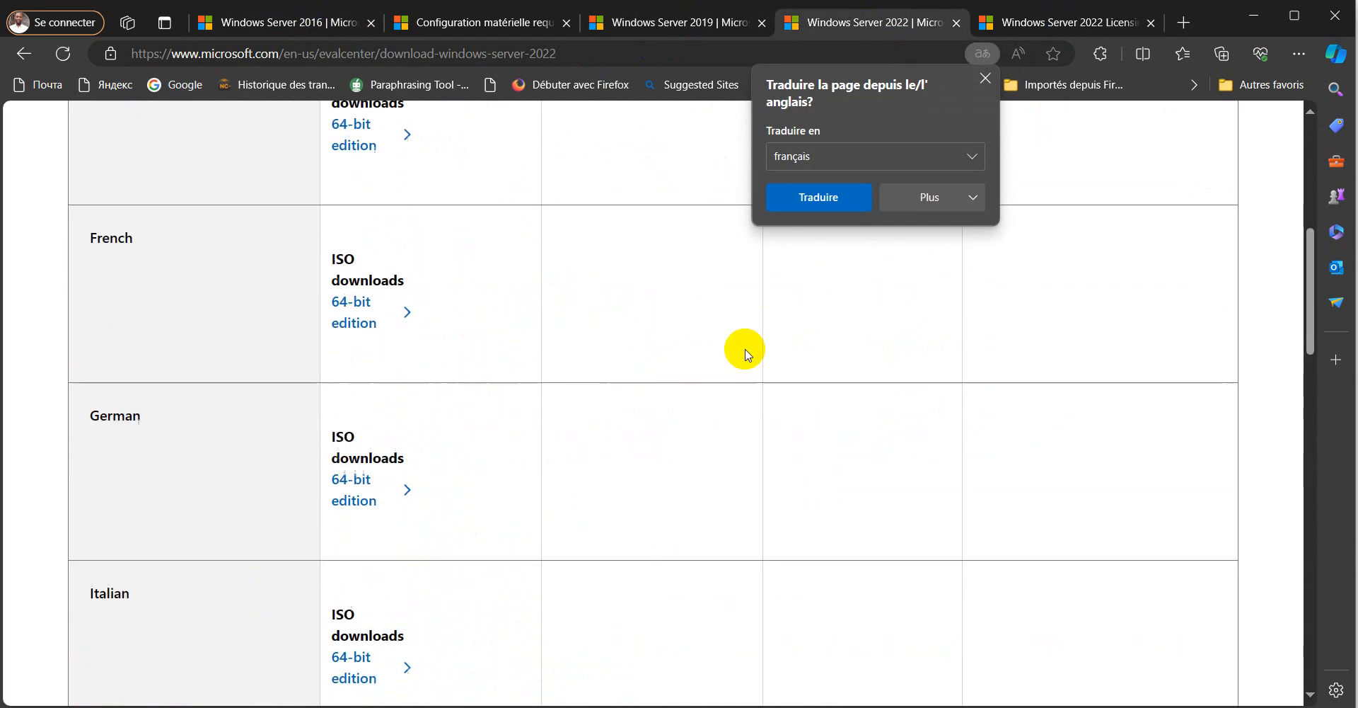
pyautogui.click(985, 94)
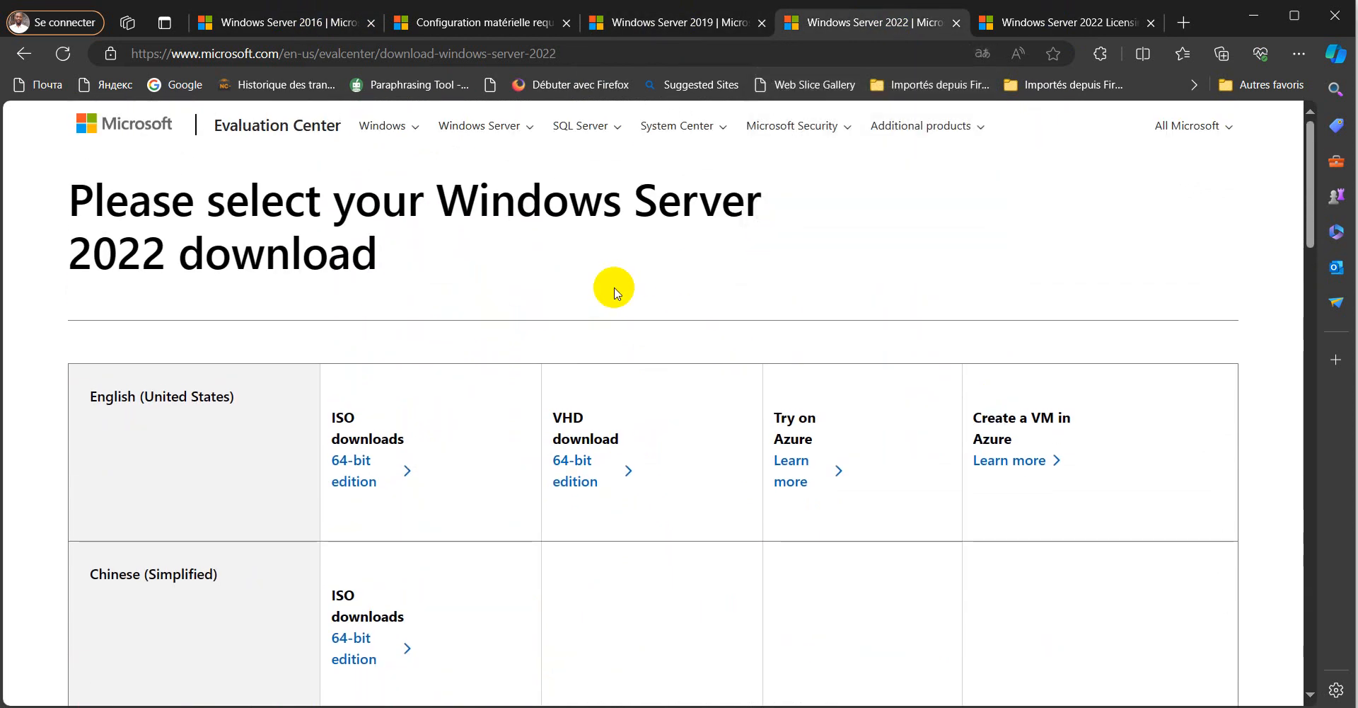
pyautogui.doubleClick(122, 258)
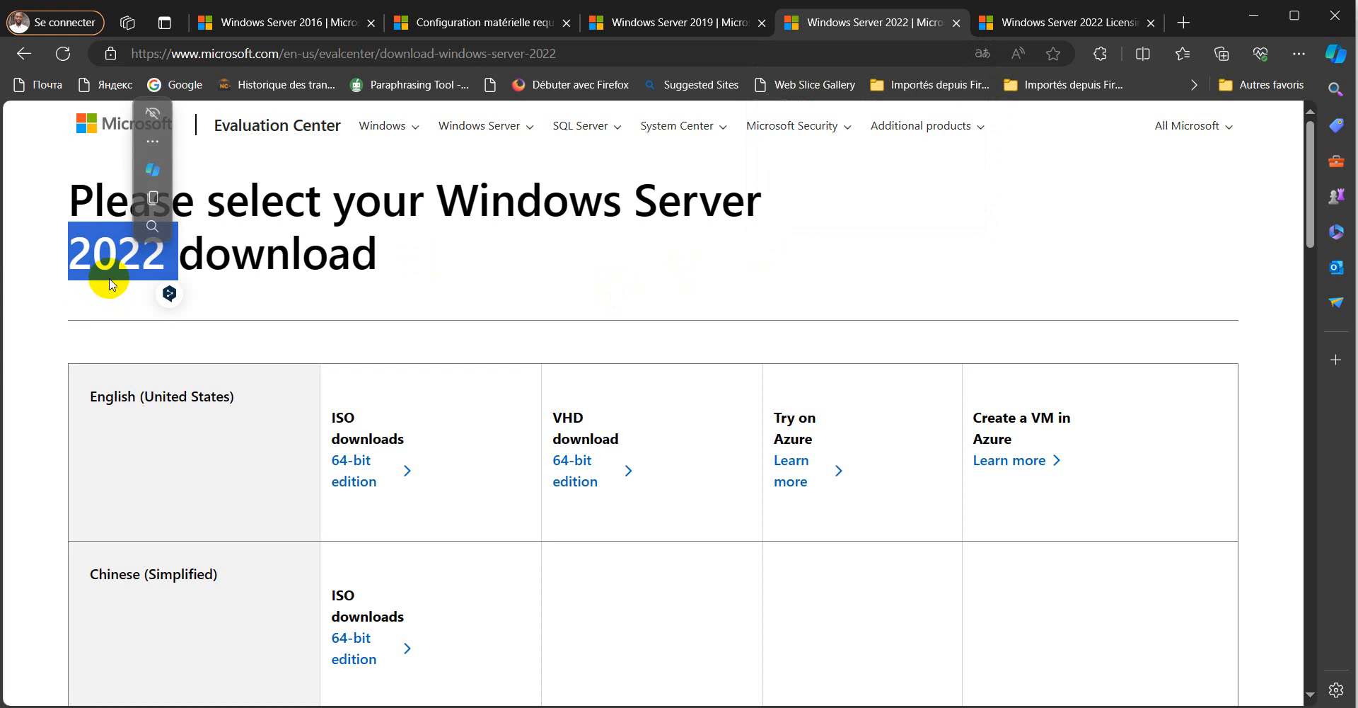
pyautogui.click(440, 266)
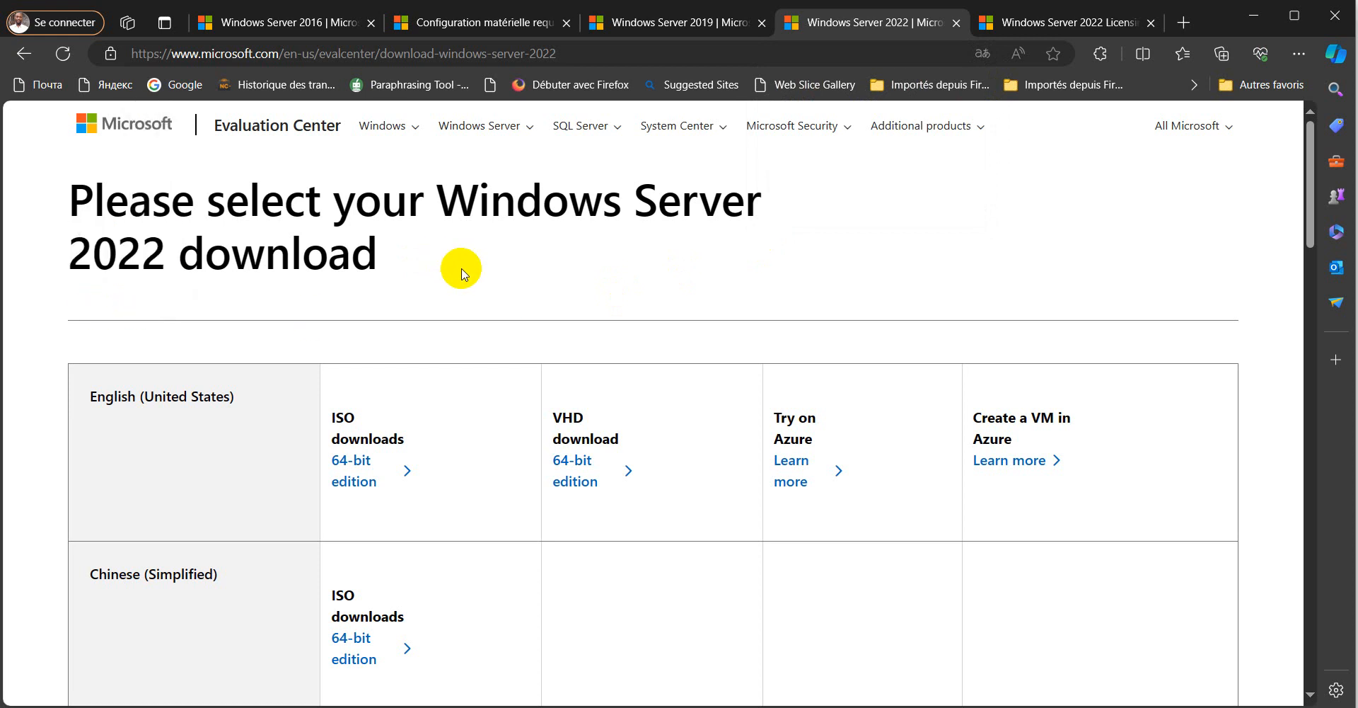
pyautogui.scroll(-4, 555, 275)
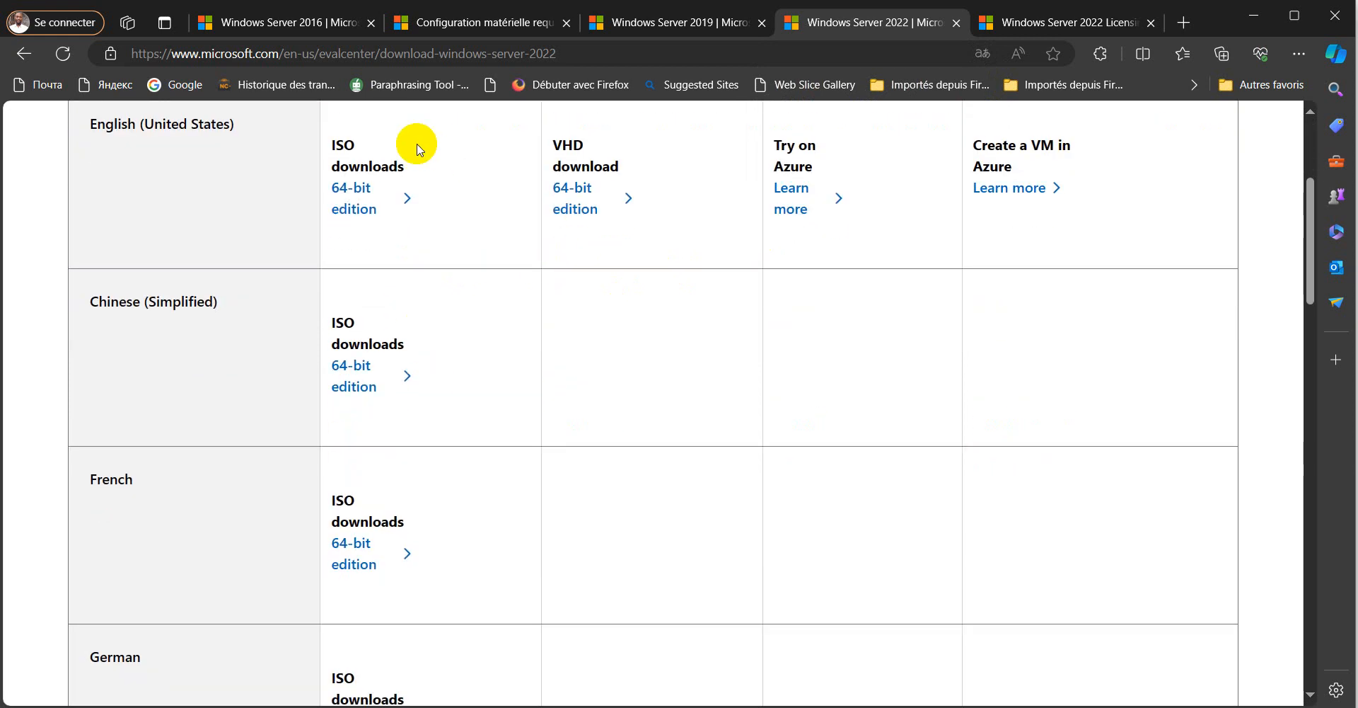
pyautogui.scroll(-14, 416, 394)
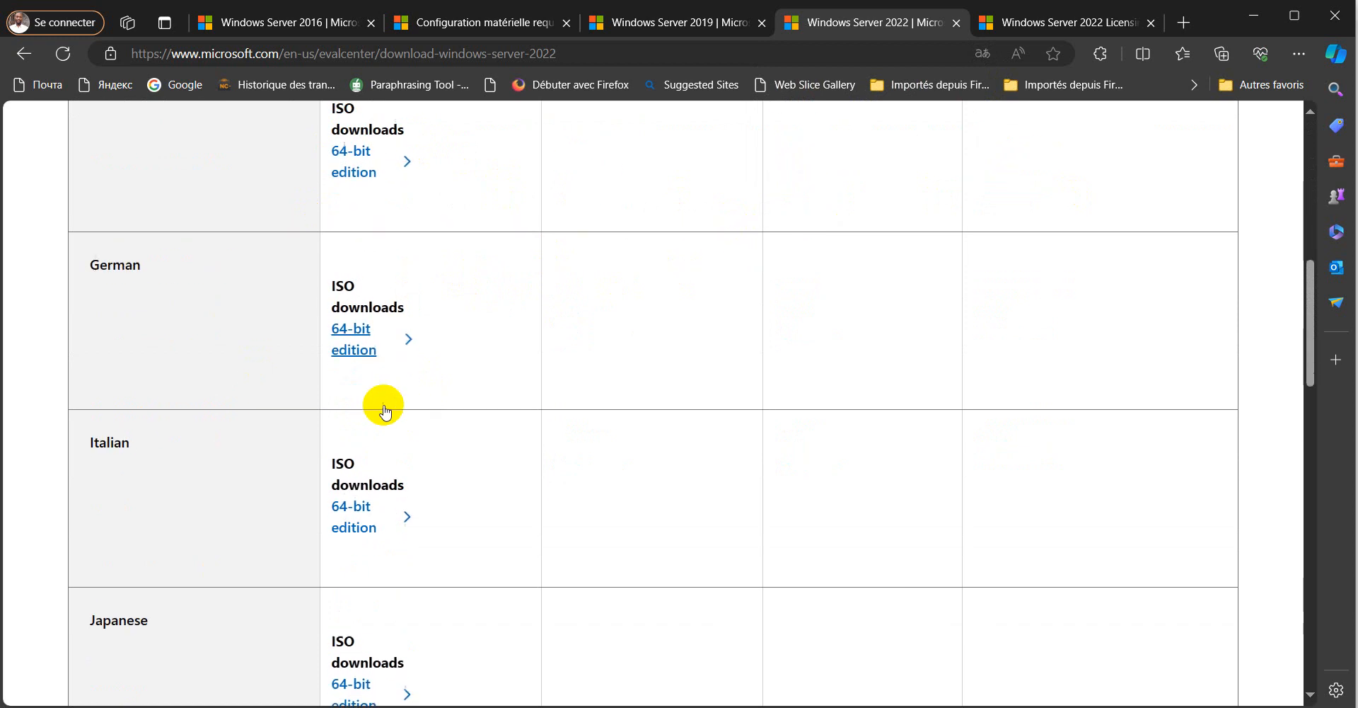
pyautogui.scroll(15, 379, 402)
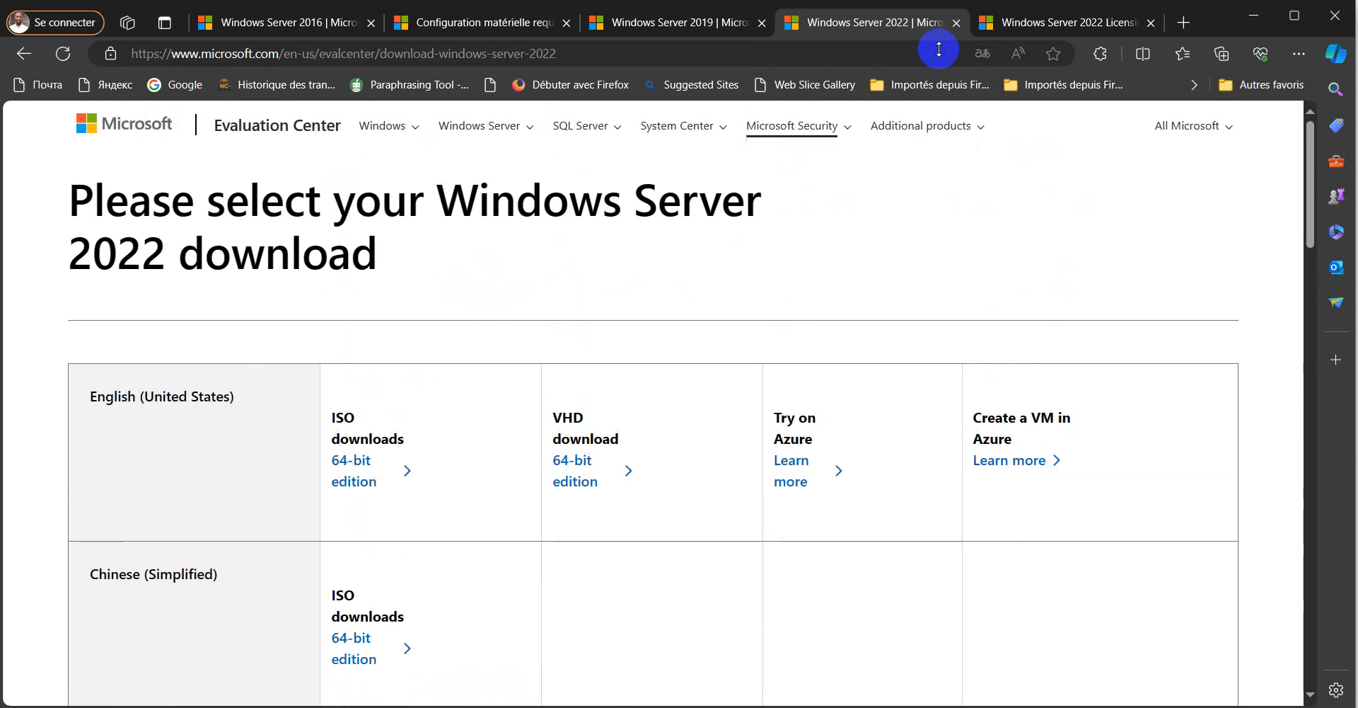
# - Review Windows Server 2022 edition pricing and feature tables, then switch to VirtualBox Manager
pyautogui.click(1067, 23)
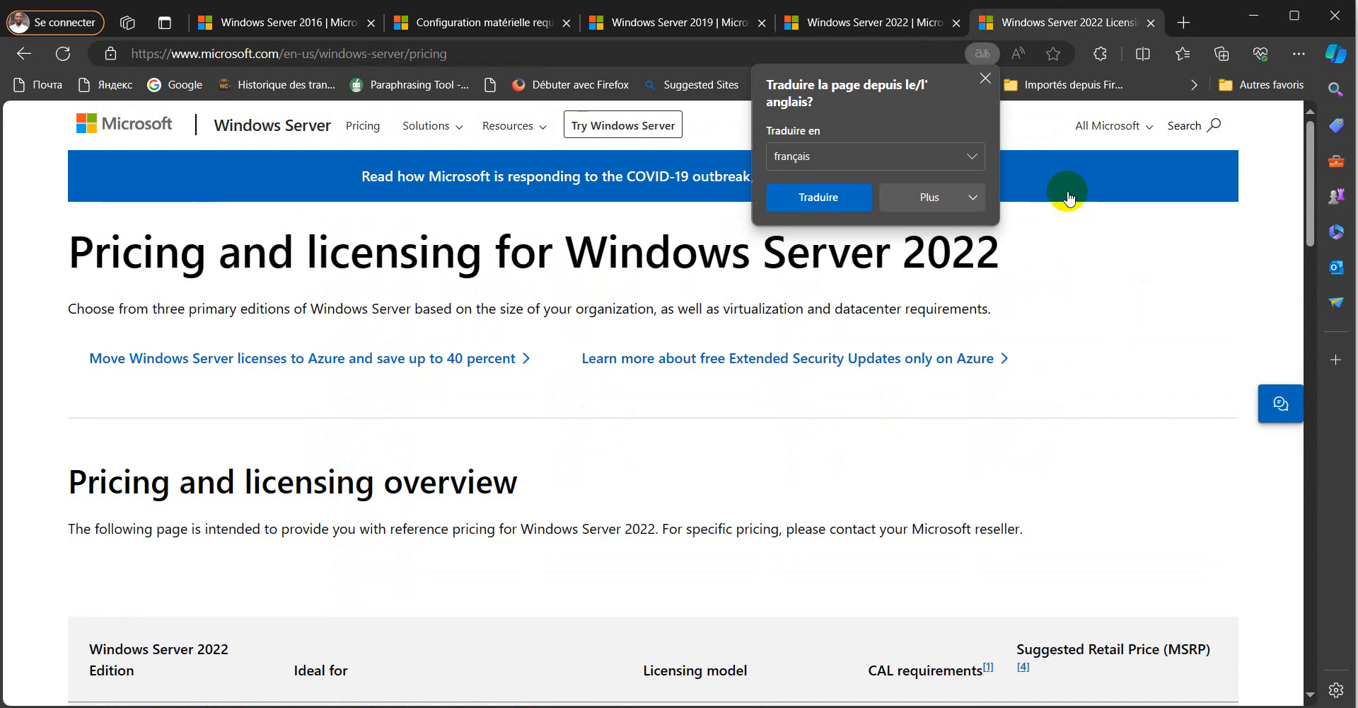
pyautogui.click(994, 86)
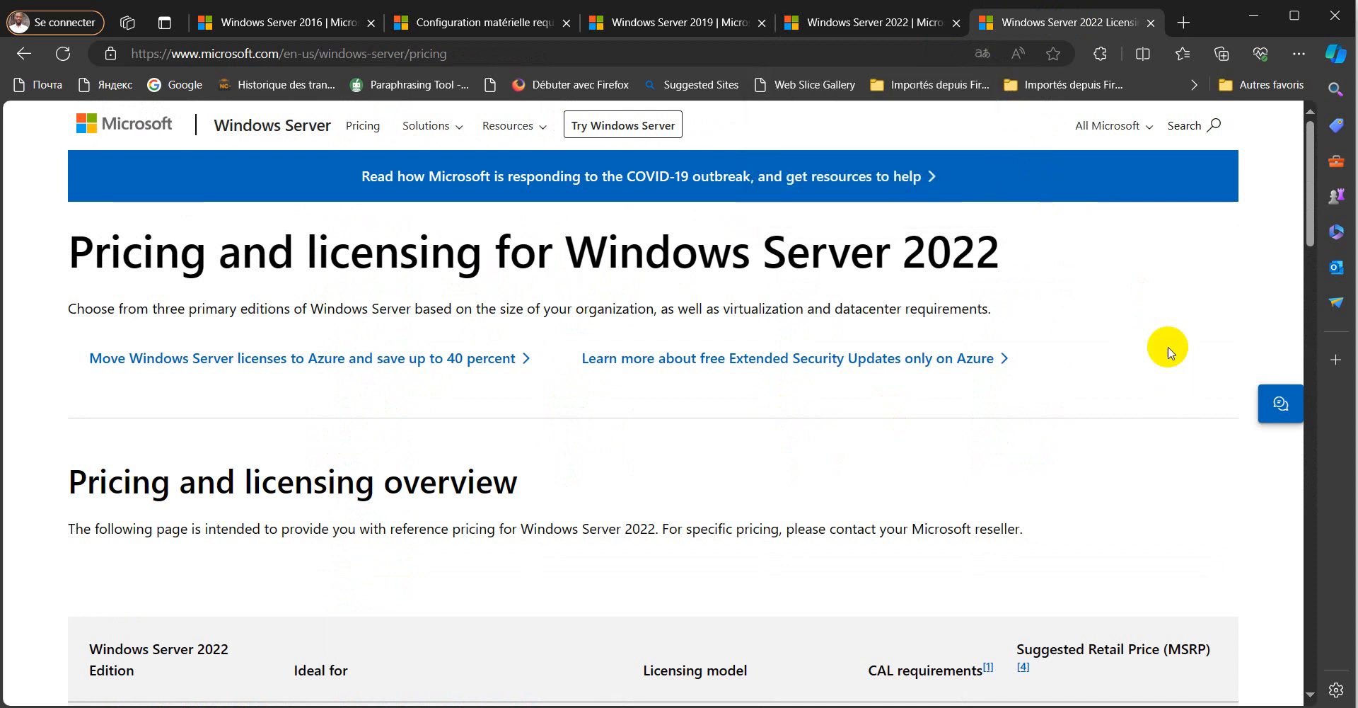
pyautogui.moveTo(978, 249); pyautogui.dragTo(58, 261)
pyautogui.click(1149, 312)
pyautogui.scroll(-5, 1135, 393)
pyautogui.scroll(-8, 1139, 410)
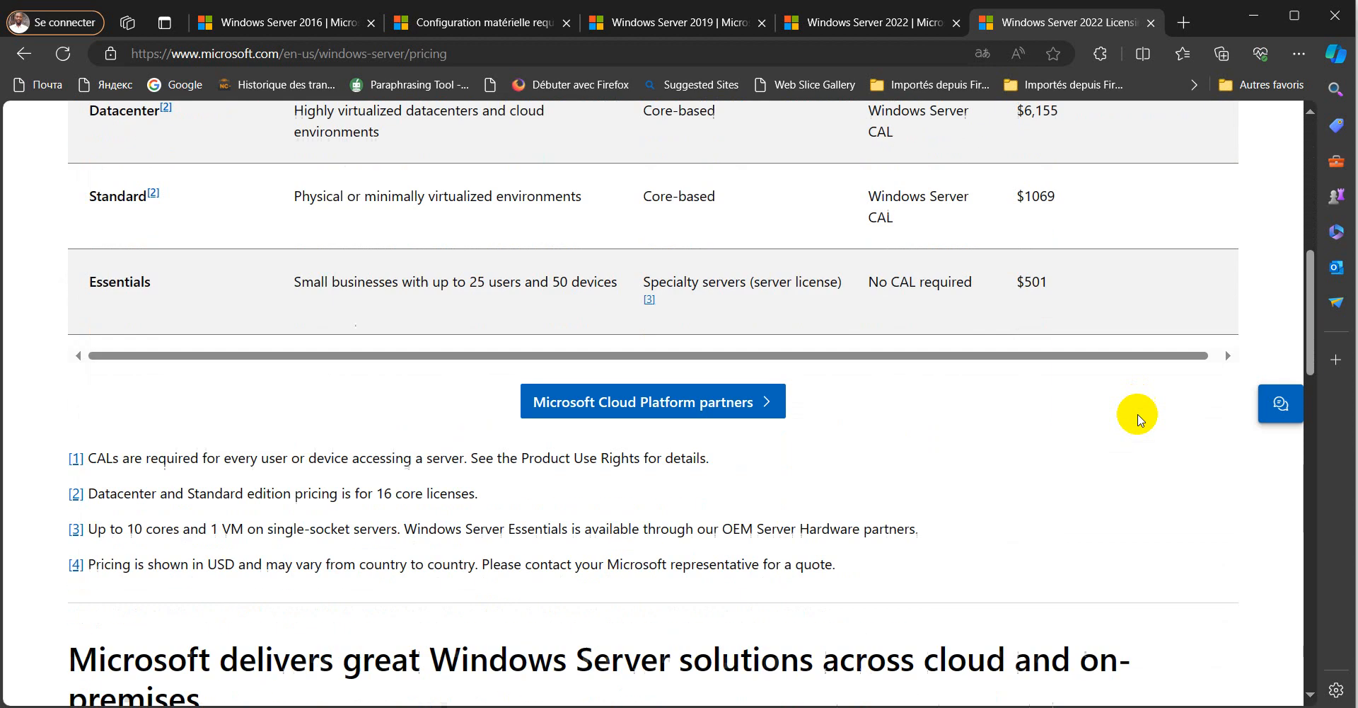
pyautogui.scroll(-3, 1137, 423)
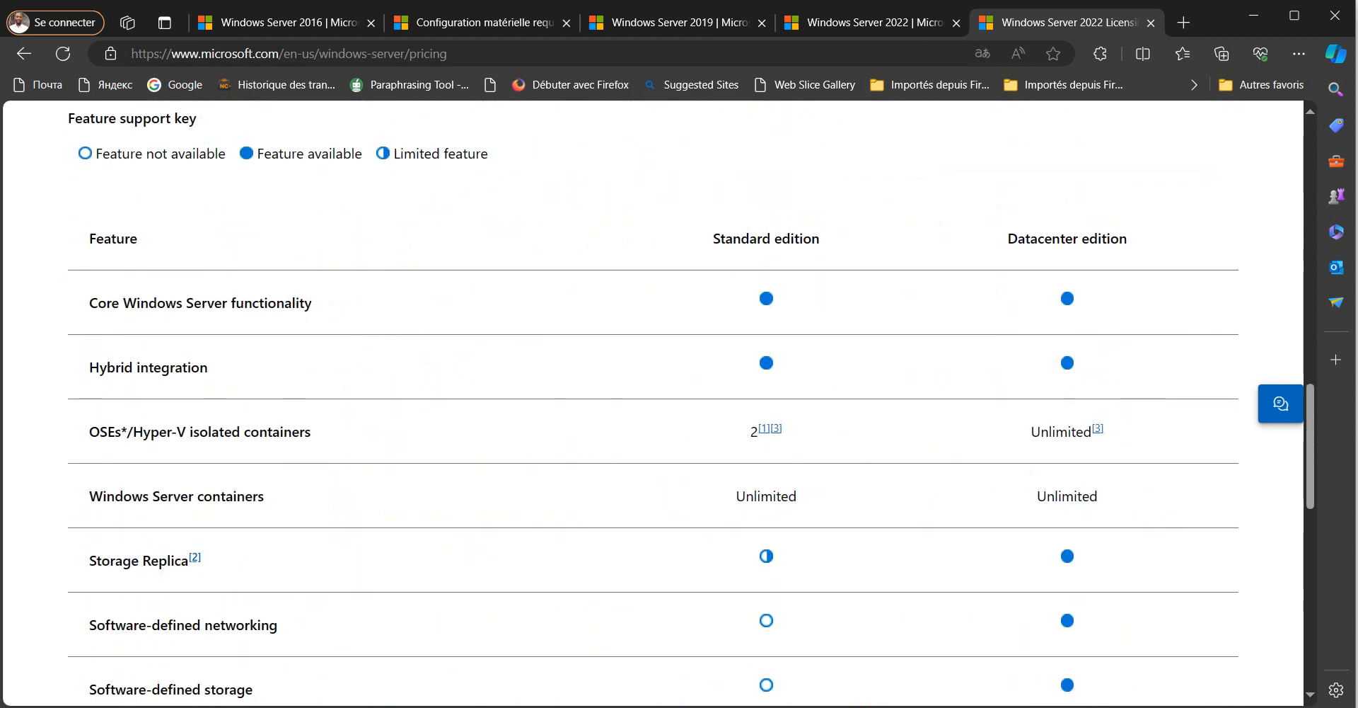
pyautogui.hotkey('alt', 'Tab')
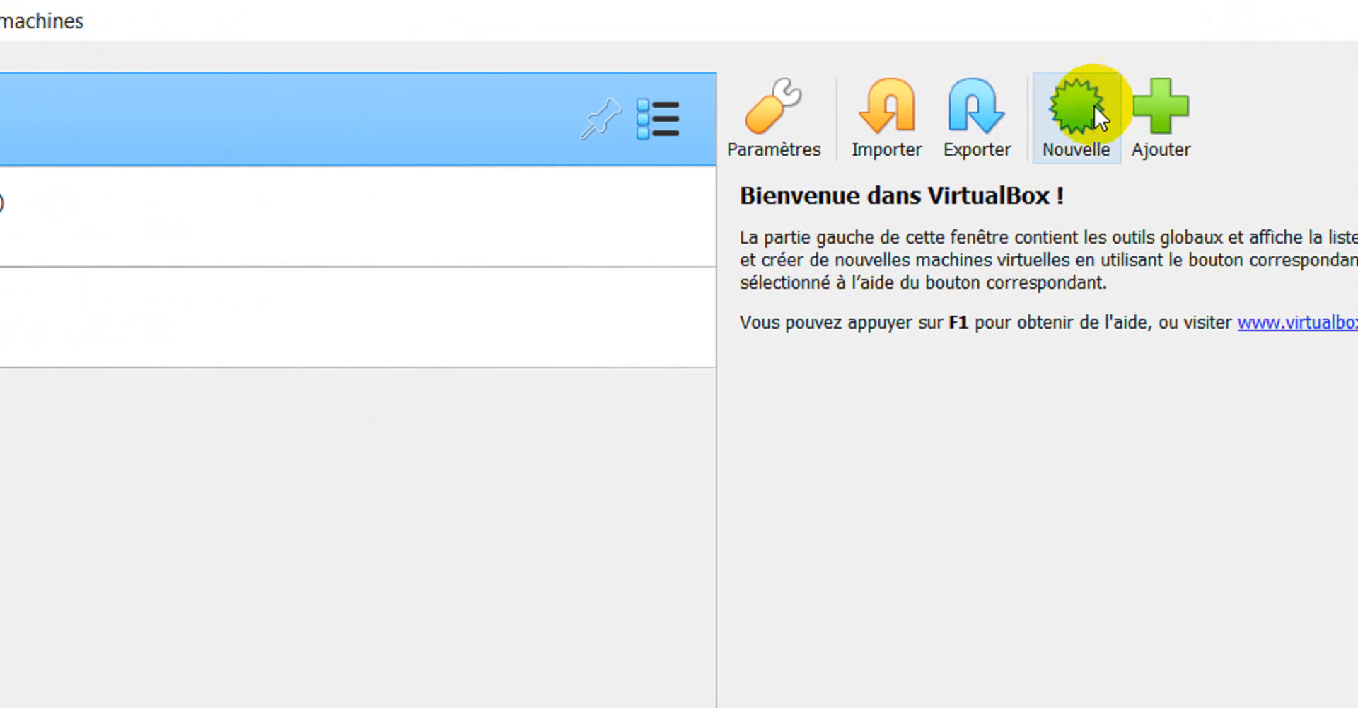
# - Start a new virtual machine named WindowsServeur2016Fr, correcting typos so it detects Windows 2016 (64-bit)
pyautogui.click(1080, 103)
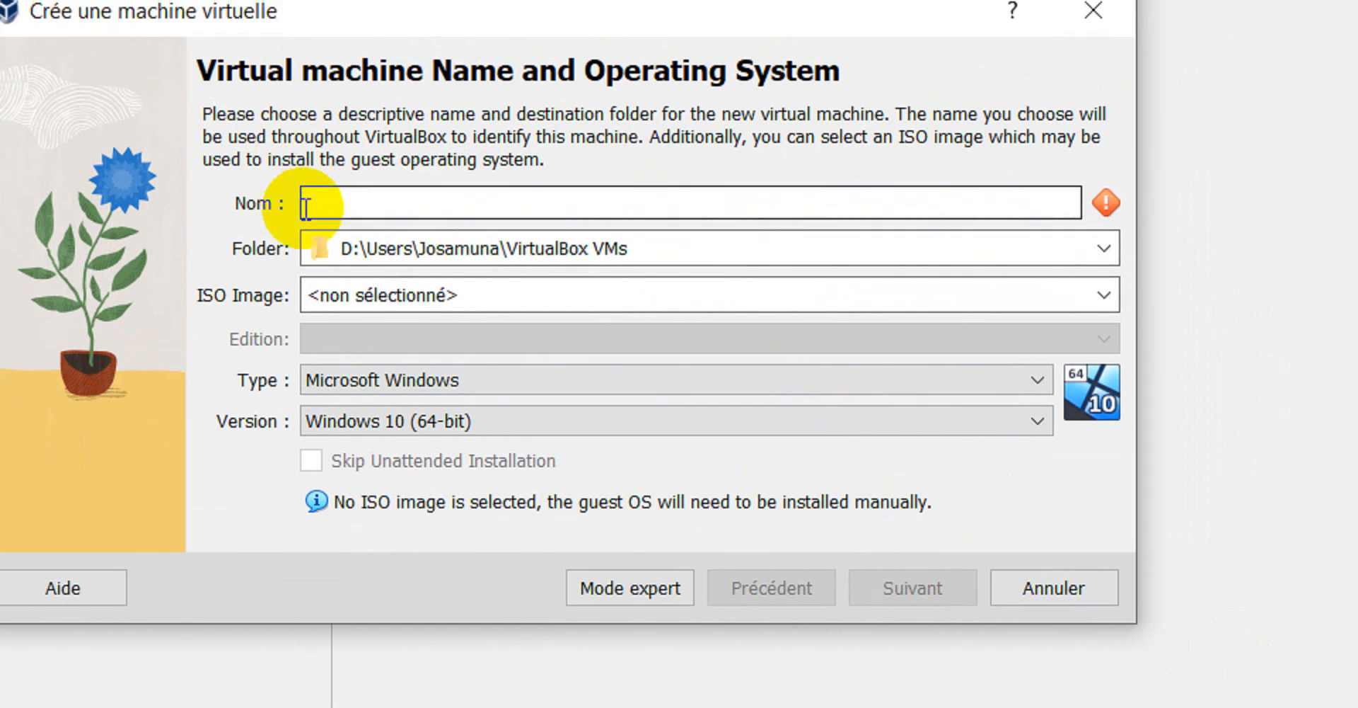
pyautogui.click(337, 198)
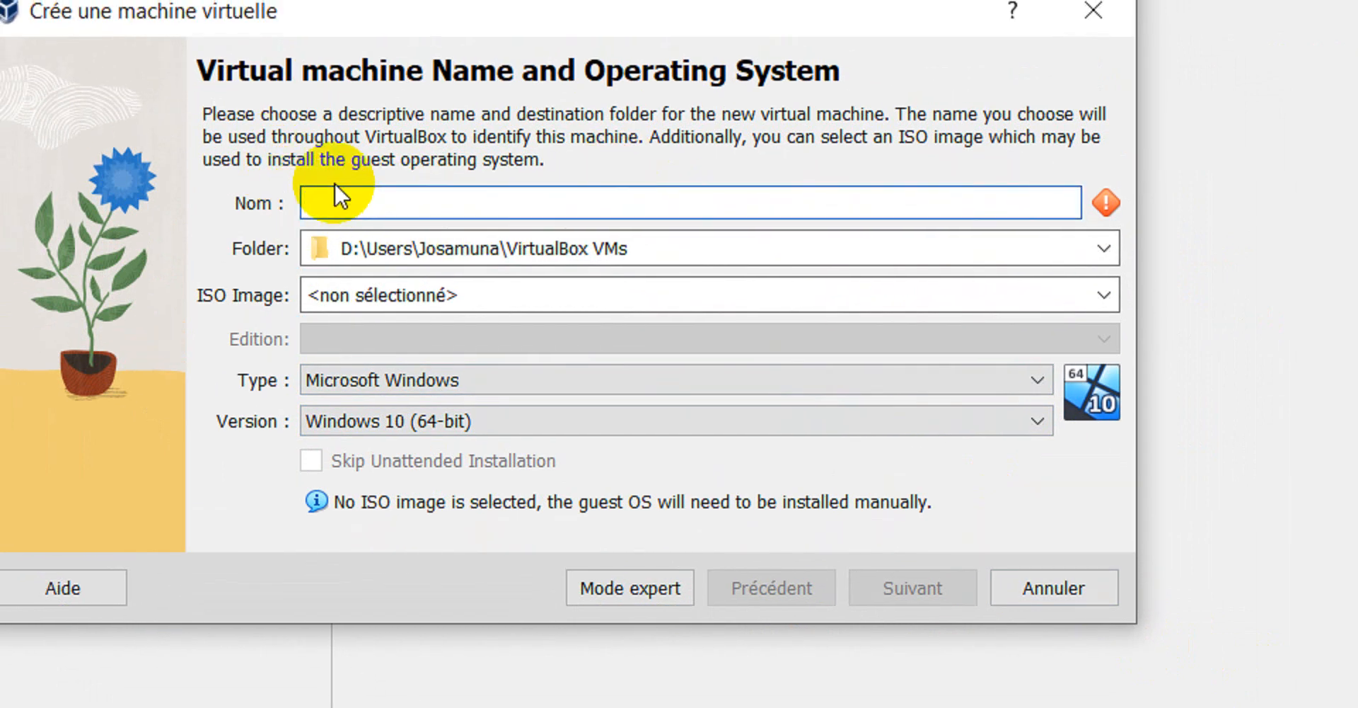
pyautogui.write('Wi')
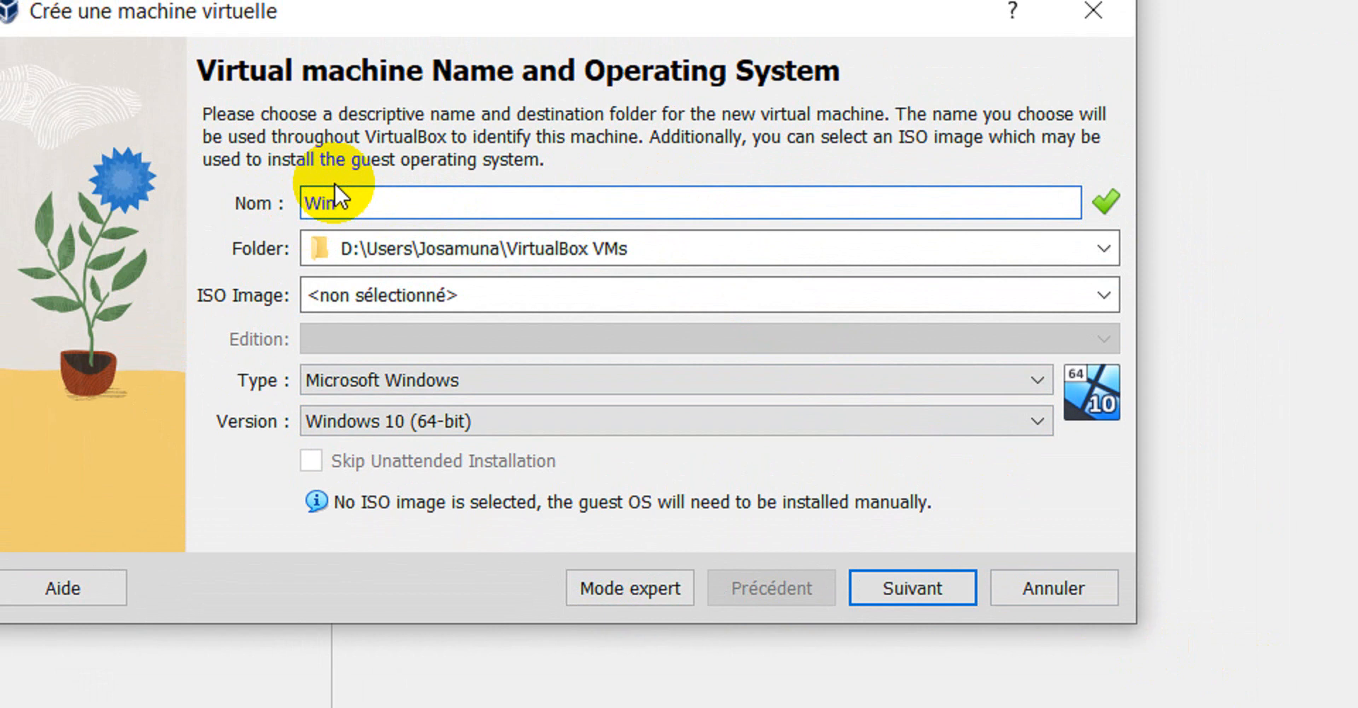
pyautogui.write('n')
pyautogui.write('d')
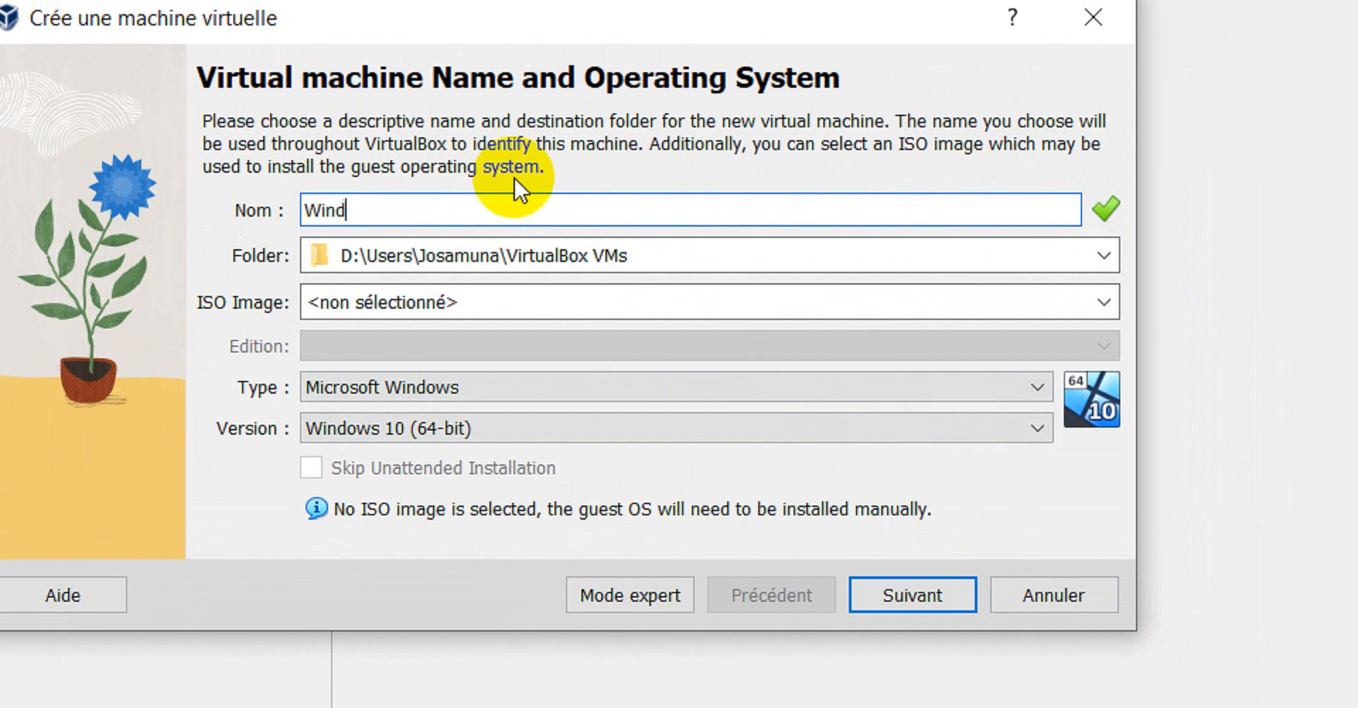
pyautogui.write('owsSee')
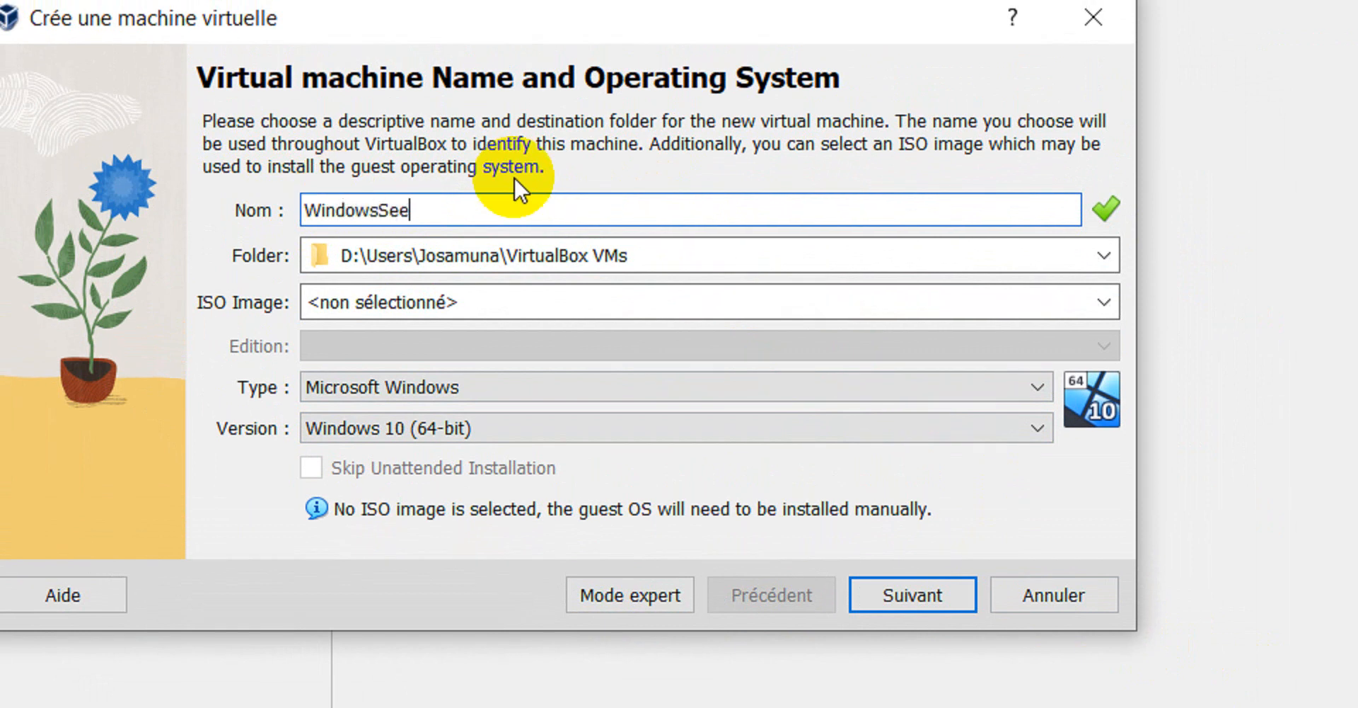
pyautogui.press('BackSpace')
pyautogui.write('rveur')
pyautogui.write('@)')
pyautogui.press('BackSpace')
pyautogui.press('BackSpace')
pyautogui.write('2016Fr')
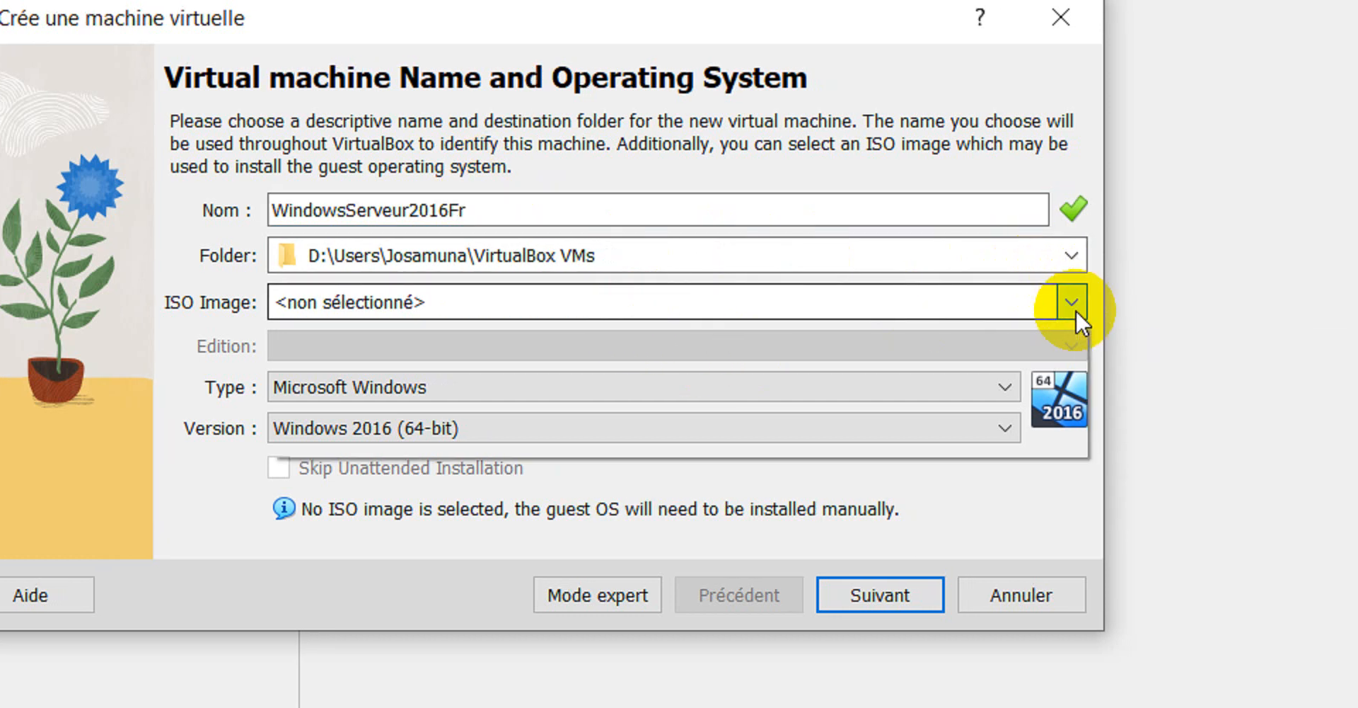
# - Attach the WindowsServer2016_Fr_x64 ISO image to the new machine
pyautogui.click(1075, 308)
pyautogui.click(885, 359)
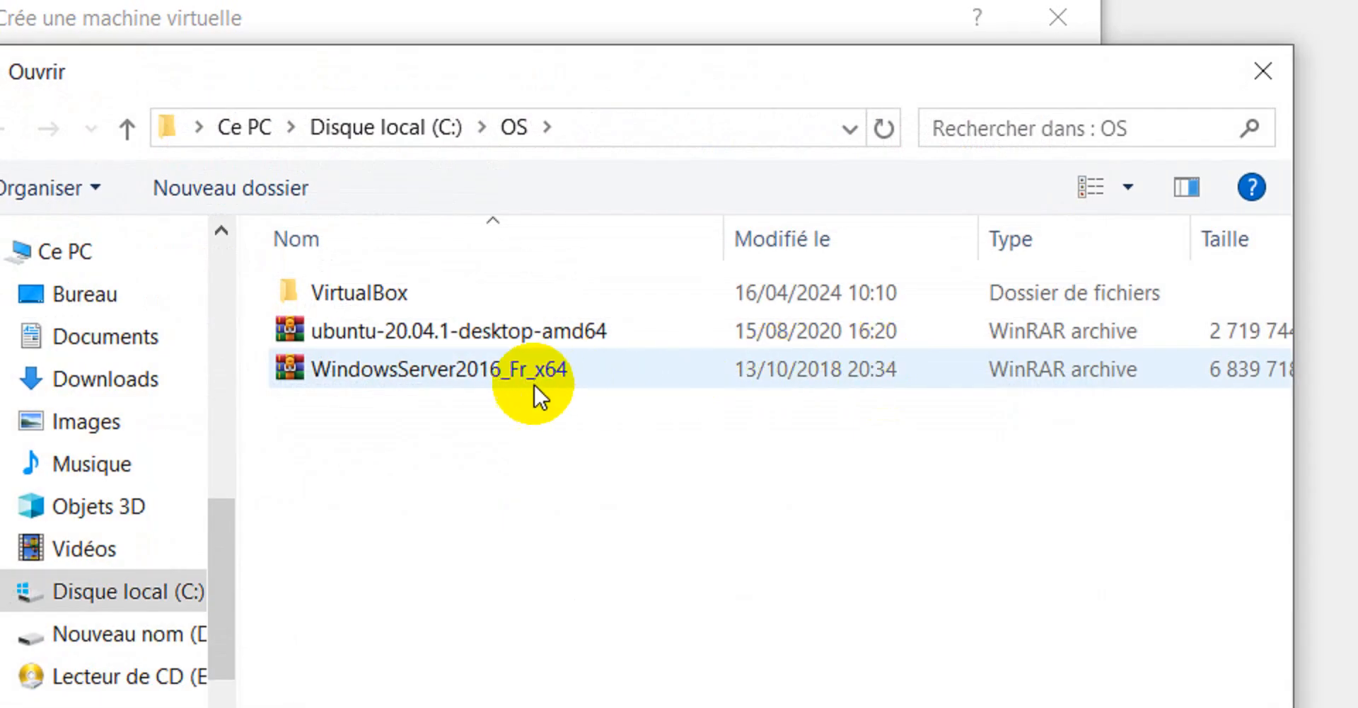
pyautogui.click(443, 369)
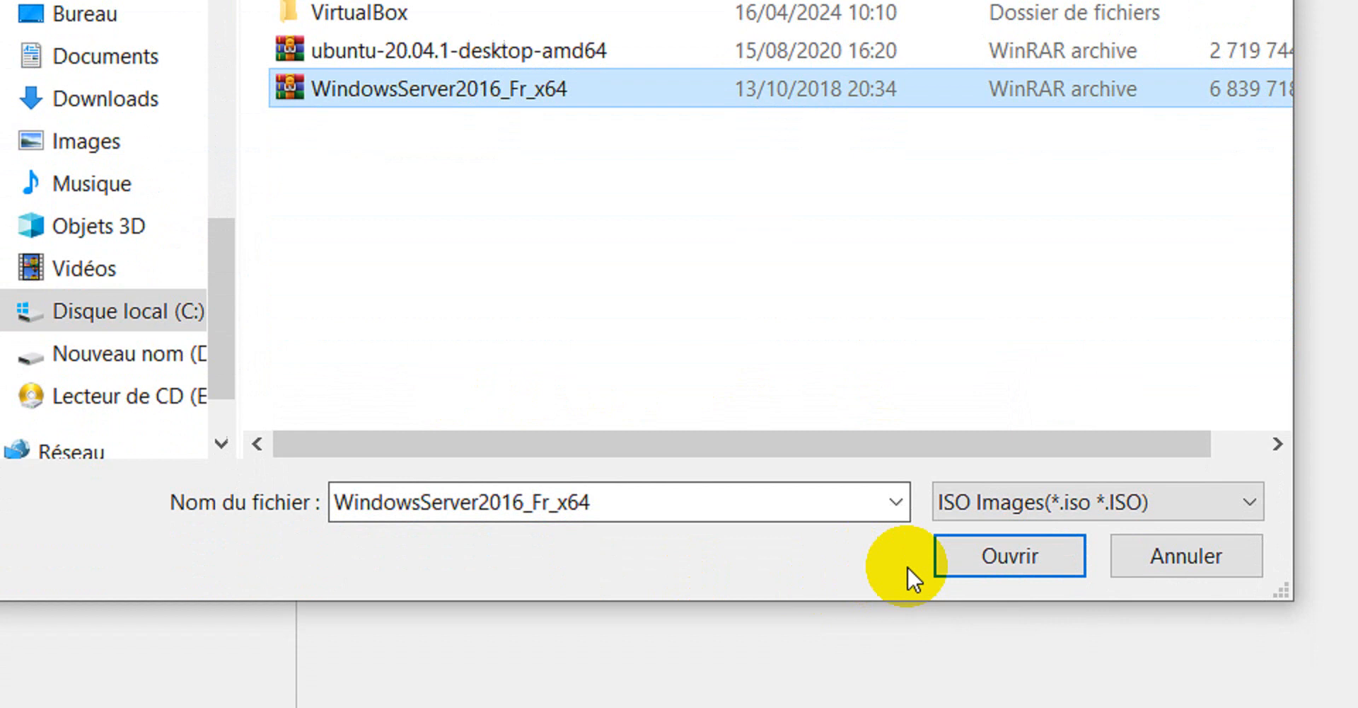
pyautogui.click(1005, 551)
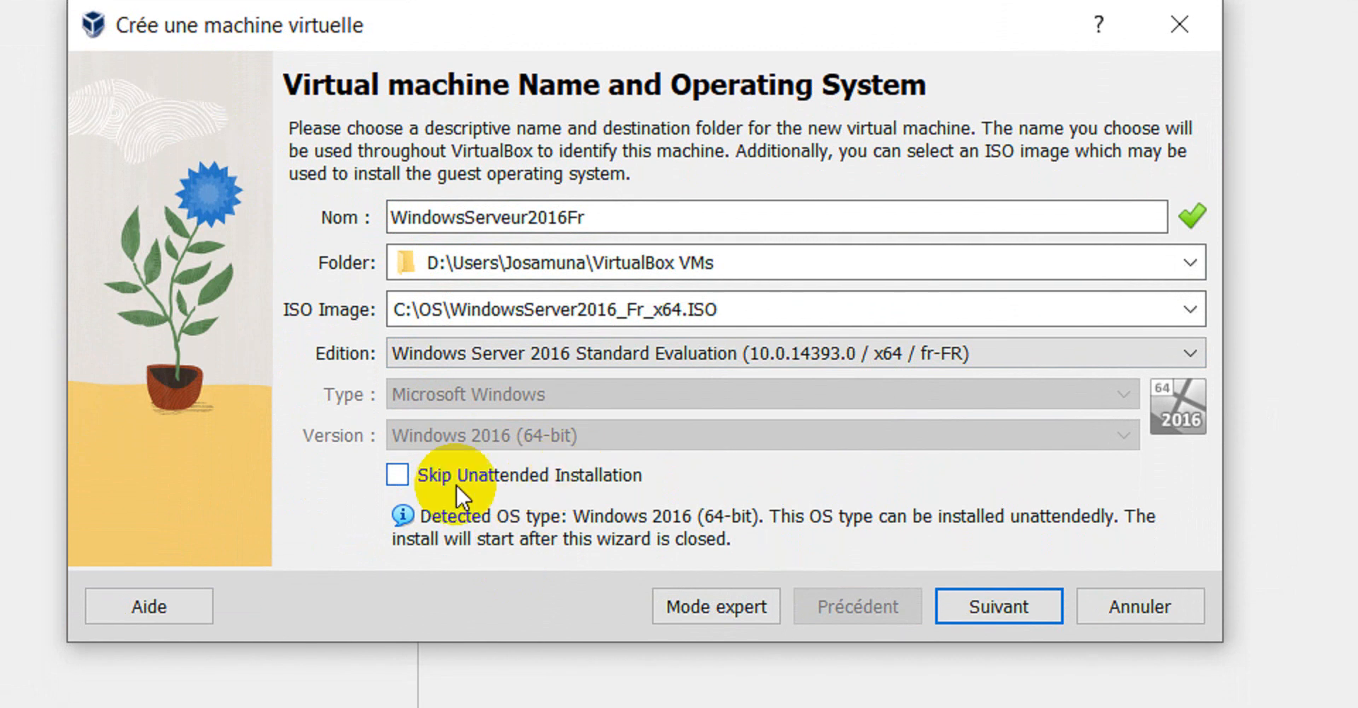
# - Skip the unattended installation and continue to the hardware settings
pyautogui.click(398, 474)
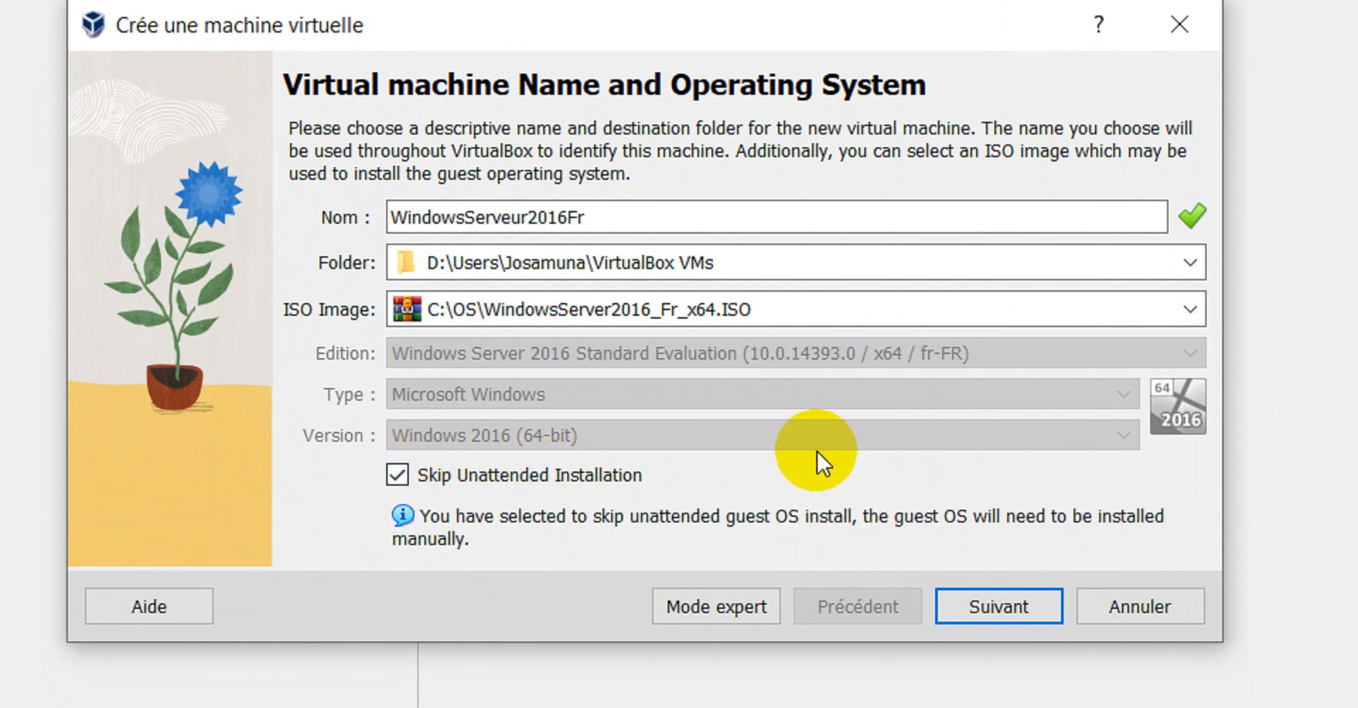
pyautogui.moveTo(807, 486)
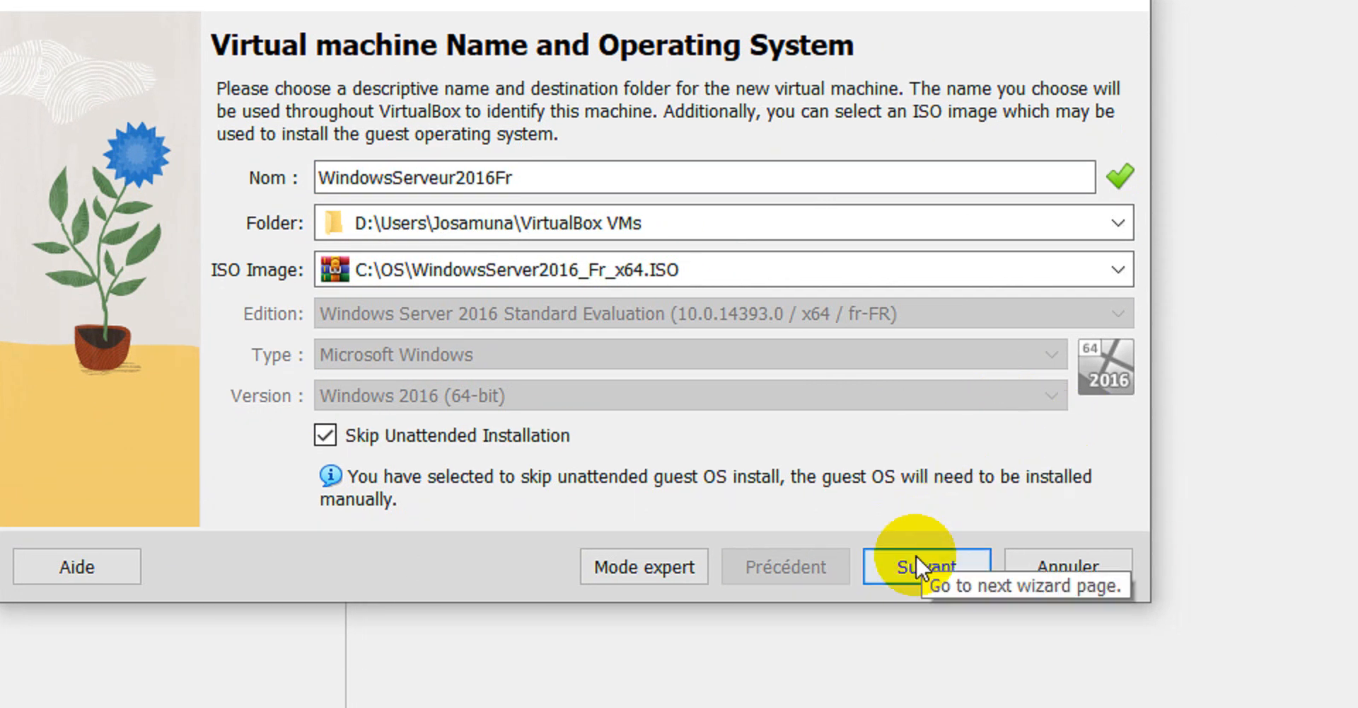
pyautogui.click(920, 606)
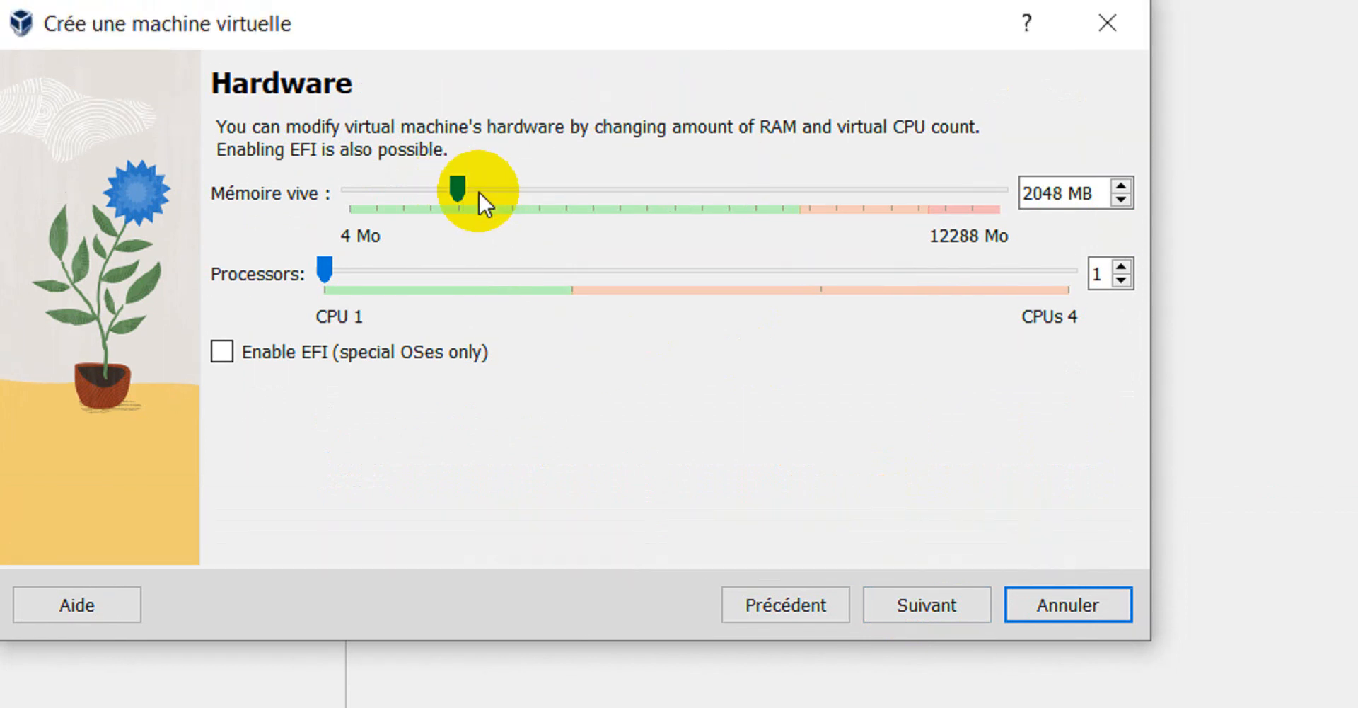
# - Replace the 2048 MB base memory with 4096 MB
pyautogui.doubleClick(1061, 193)
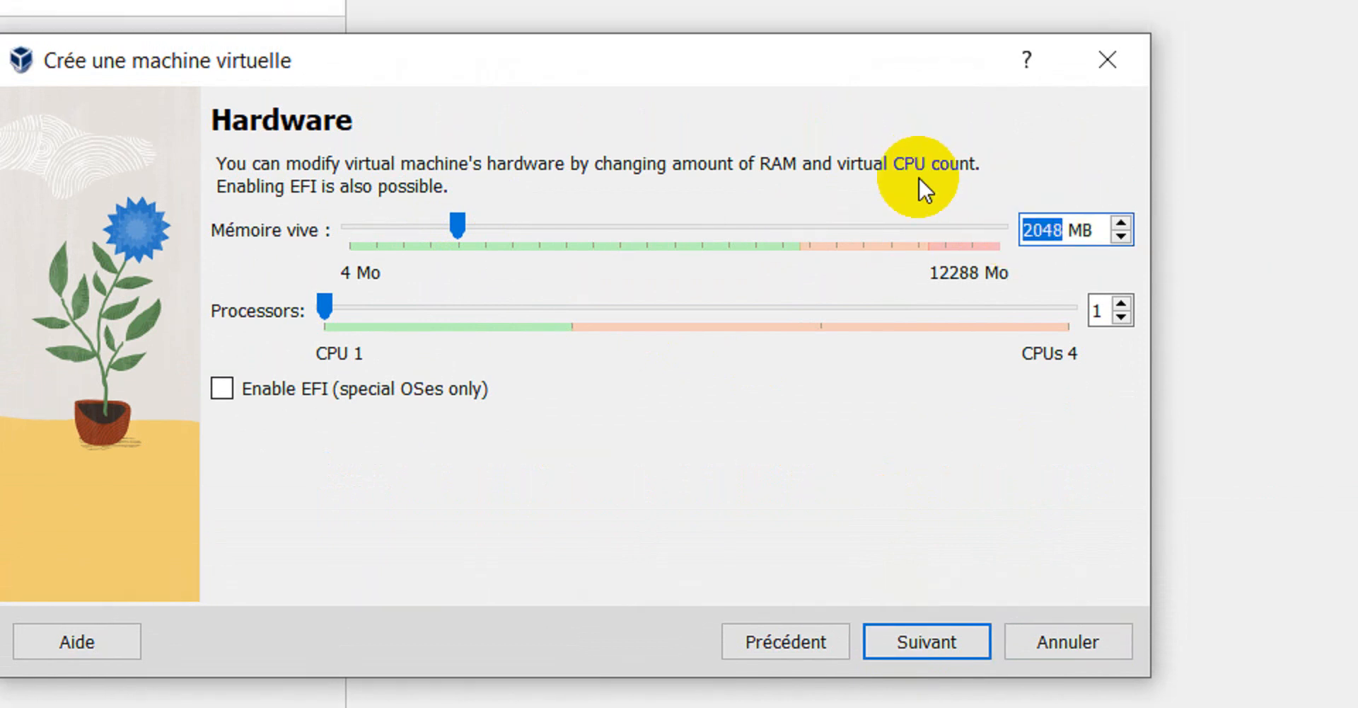
pyautogui.write('40')
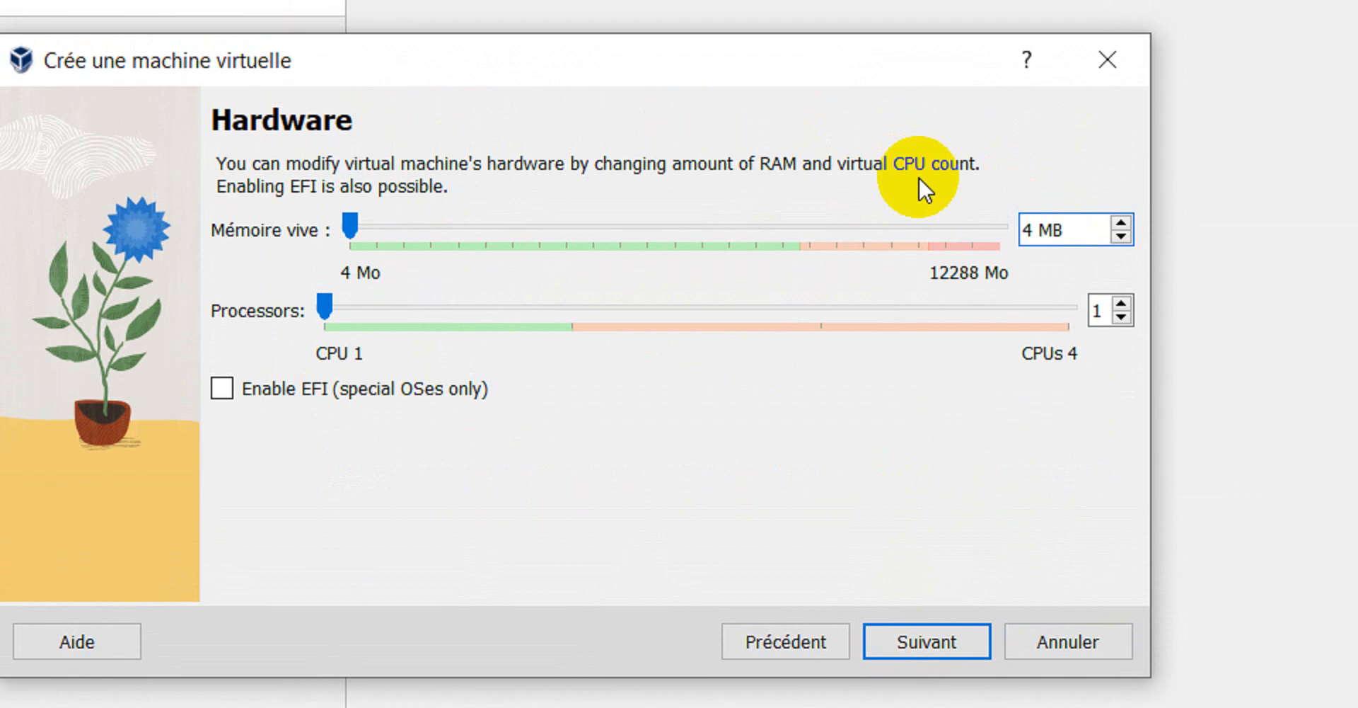
pyautogui.write('96')
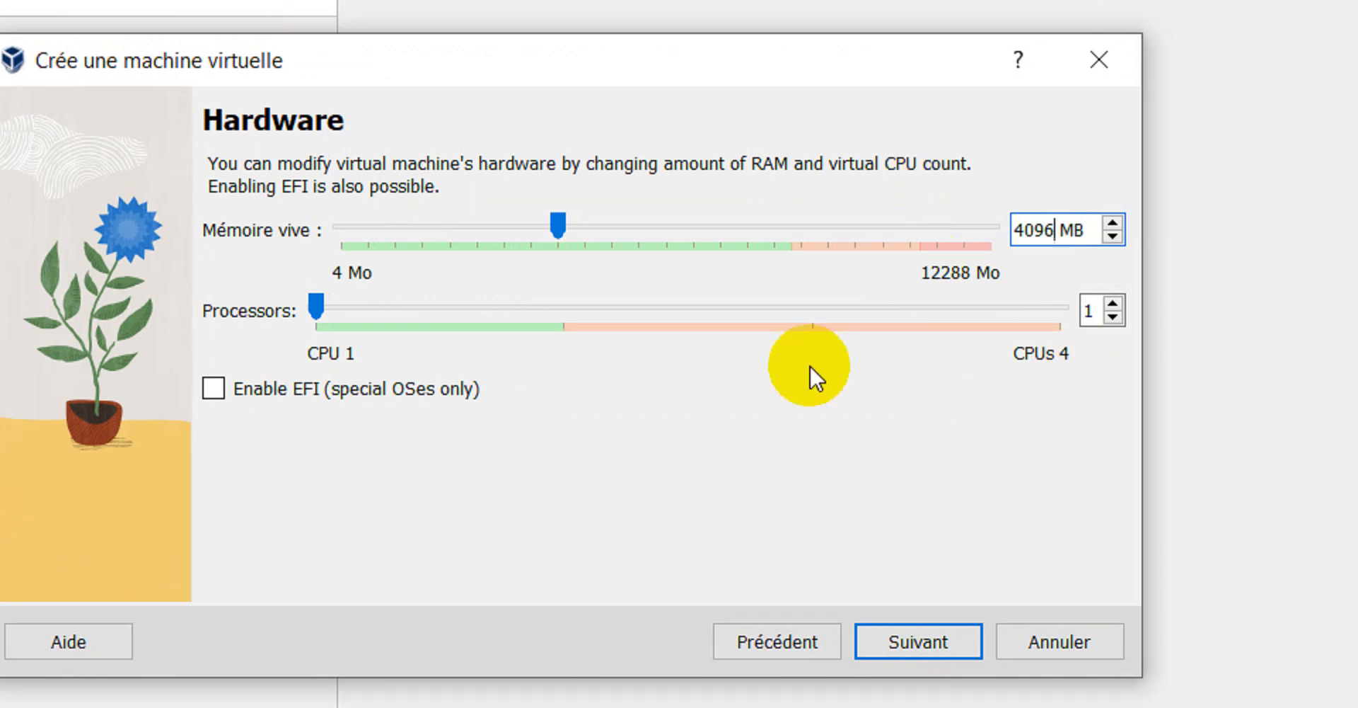
# - Give the VM a 2,00 Tio virtual hard disk and finish creating WindowsServeur2016Fr
pyautogui.click(948, 631)
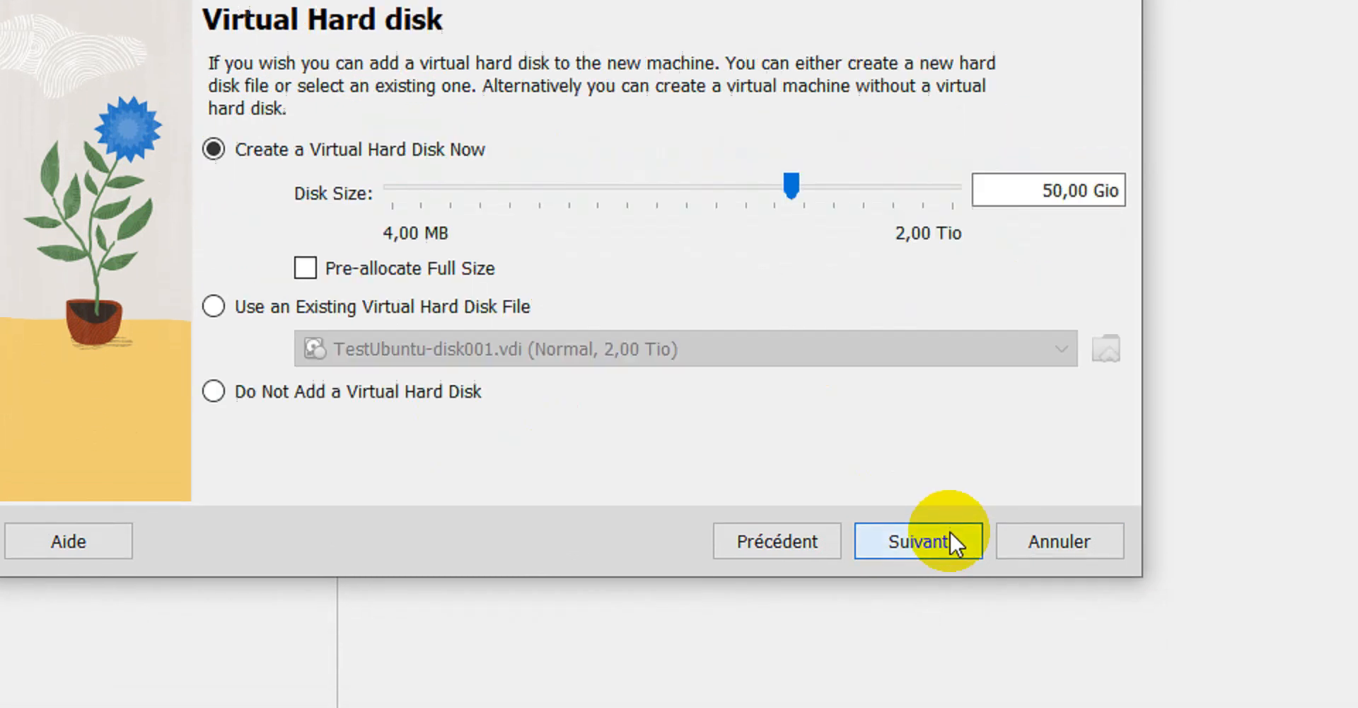
pyautogui.moveTo(792, 187); pyautogui.dragTo(986, 182)
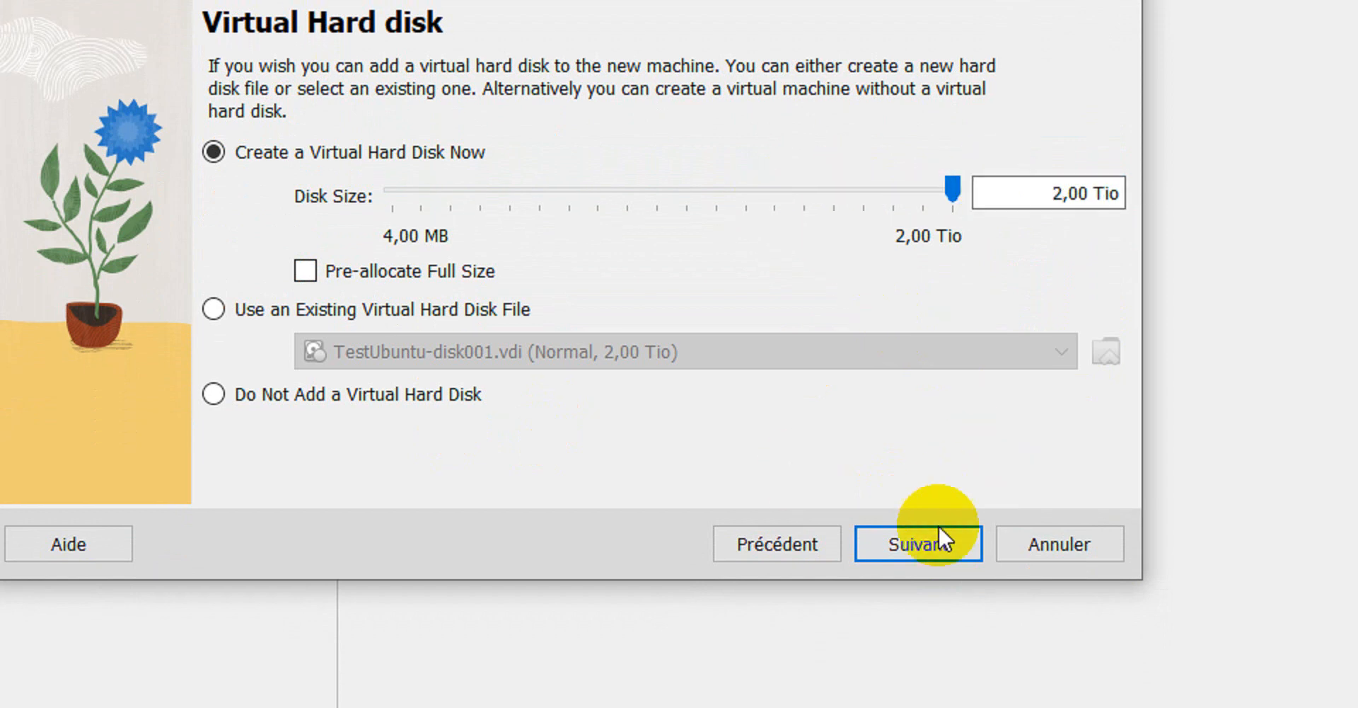
pyautogui.click(939, 540)
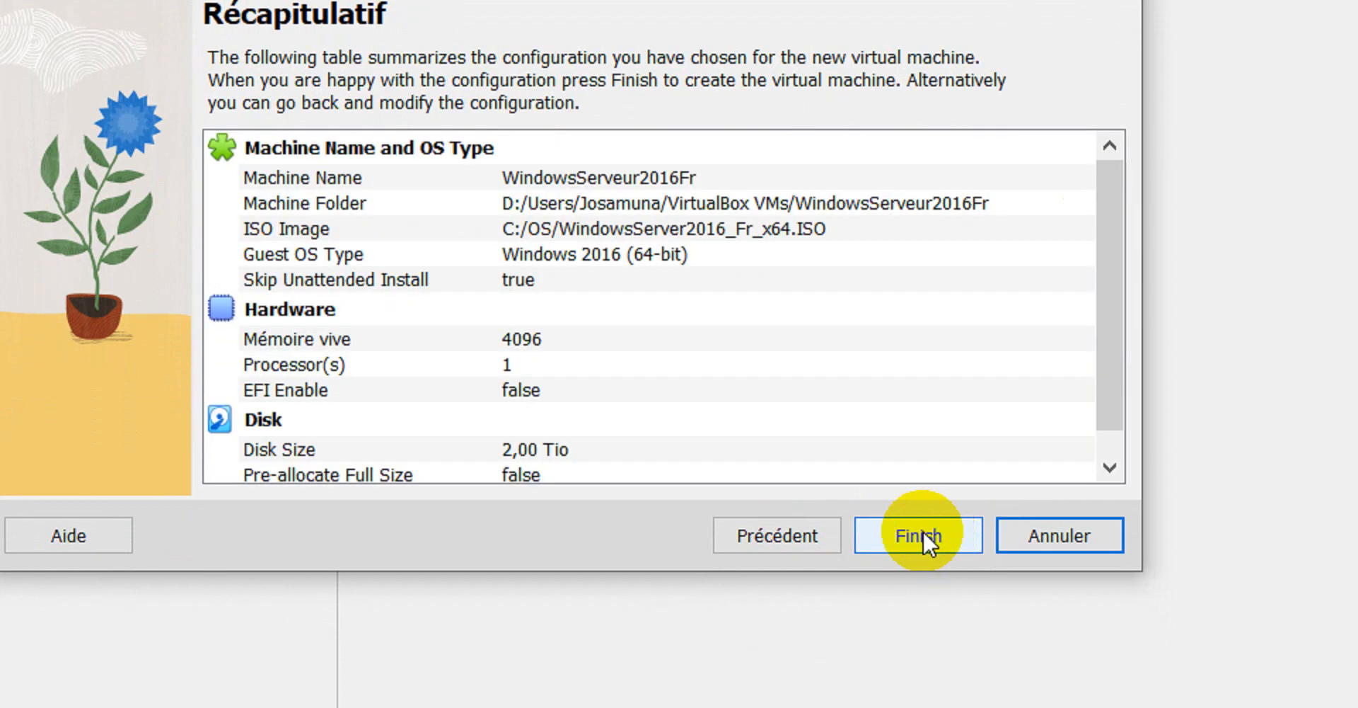
pyautogui.click(919, 536)
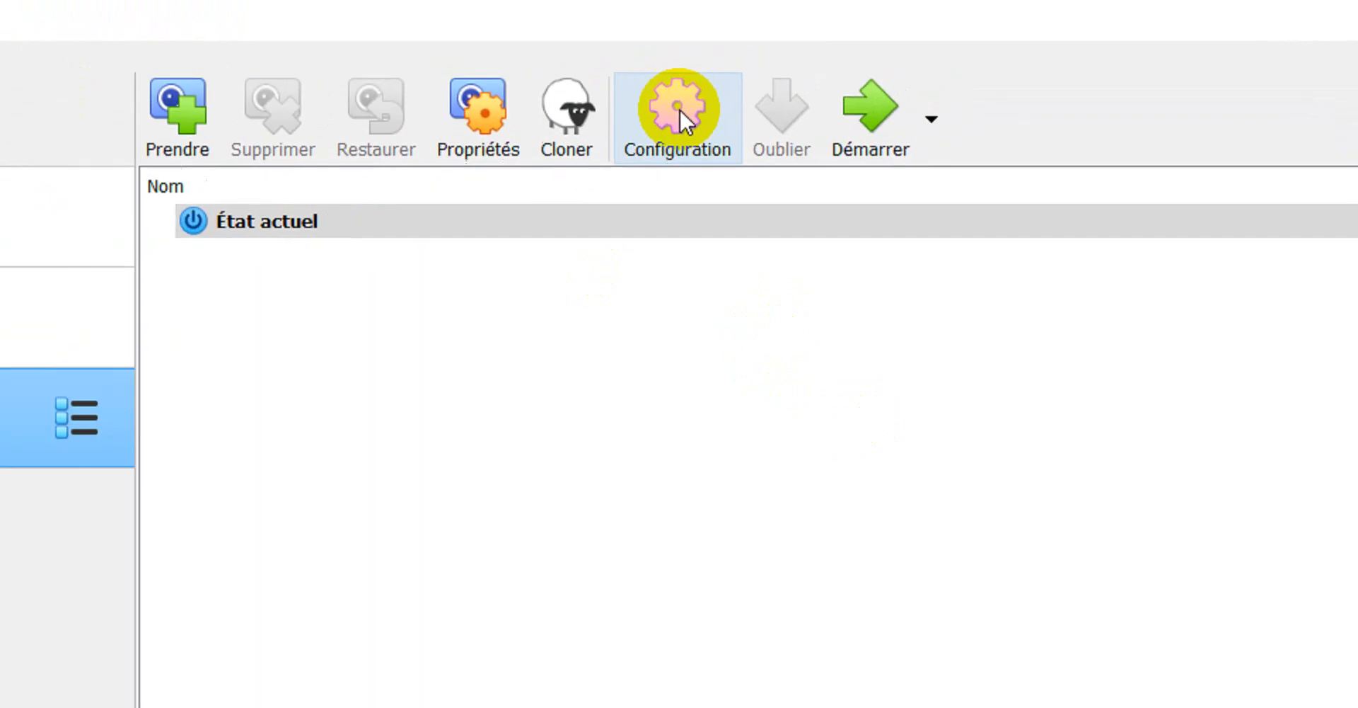
# - Set shared clipboard and drag-and-drop to Bidirectionnel and describe the VM as 'Windows Serveur 2016 French 64Bits'
pyautogui.click(838, 60)
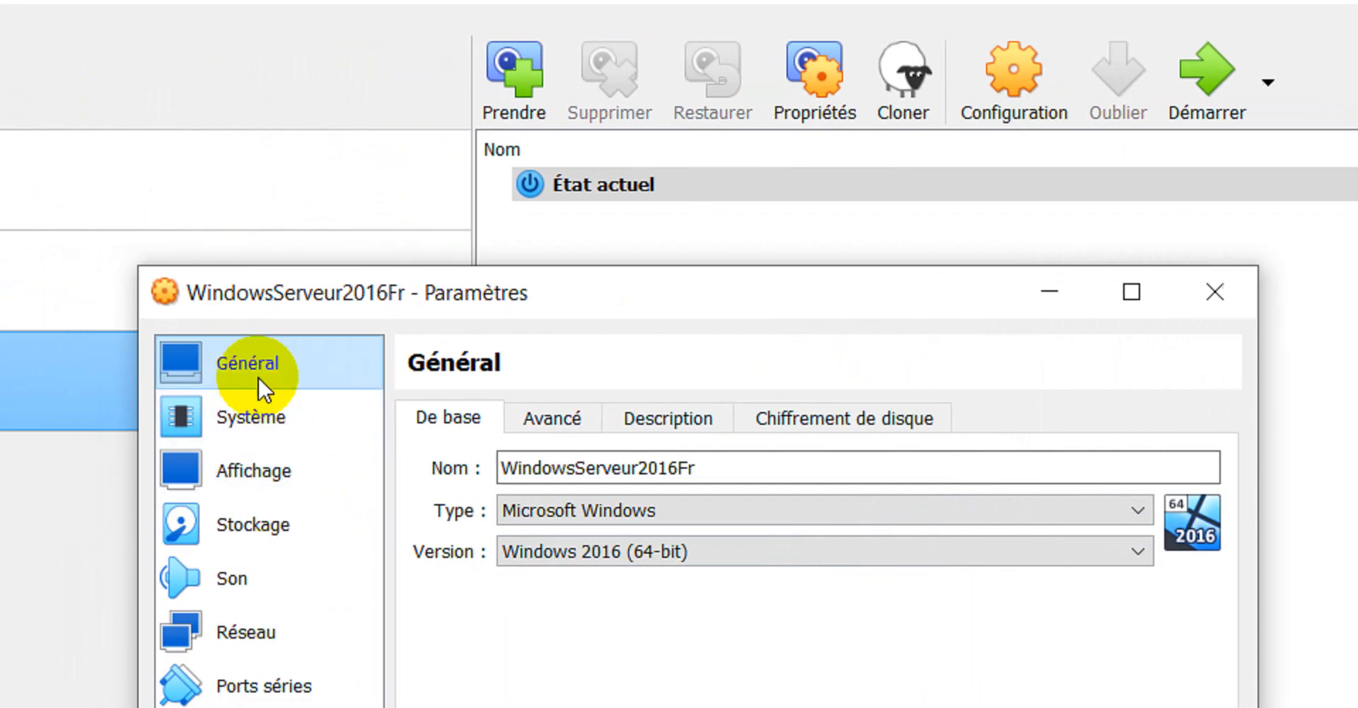
pyautogui.click(562, 421)
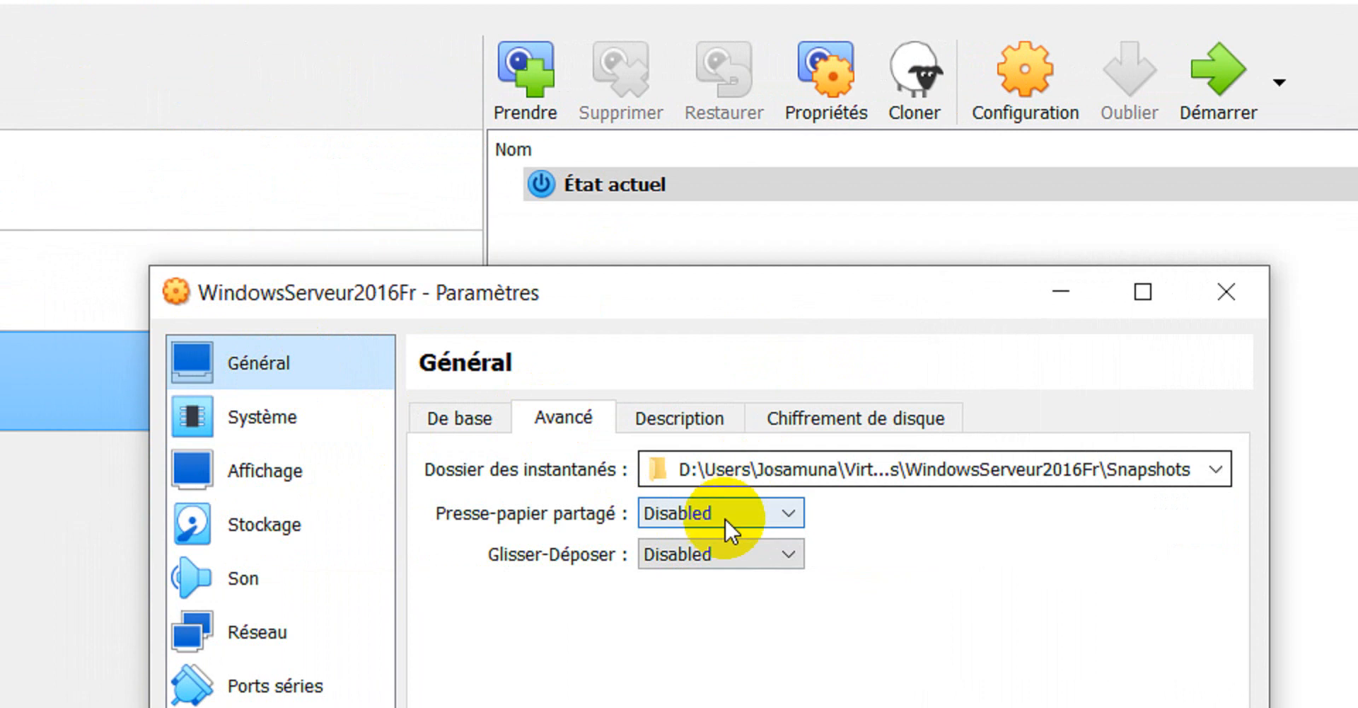
pyautogui.click(725, 515)
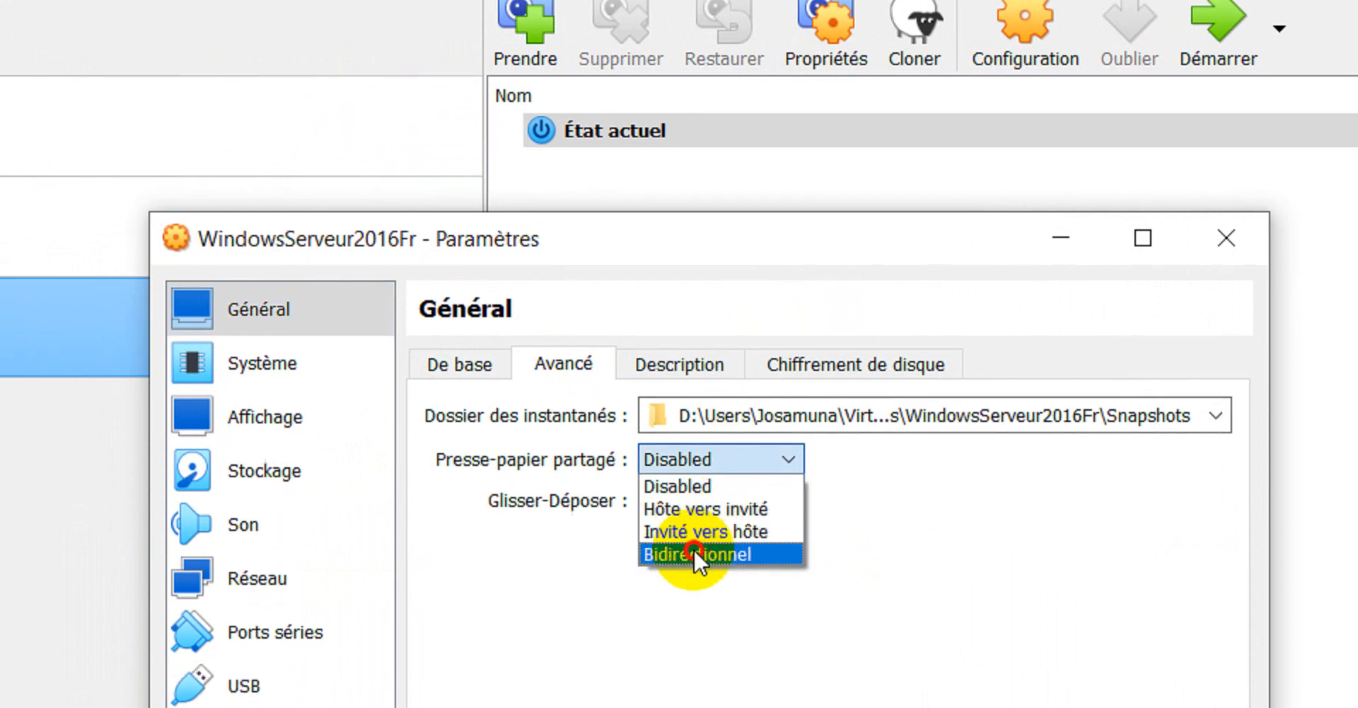
pyautogui.click(693, 554)
pyautogui.click(743, 500)
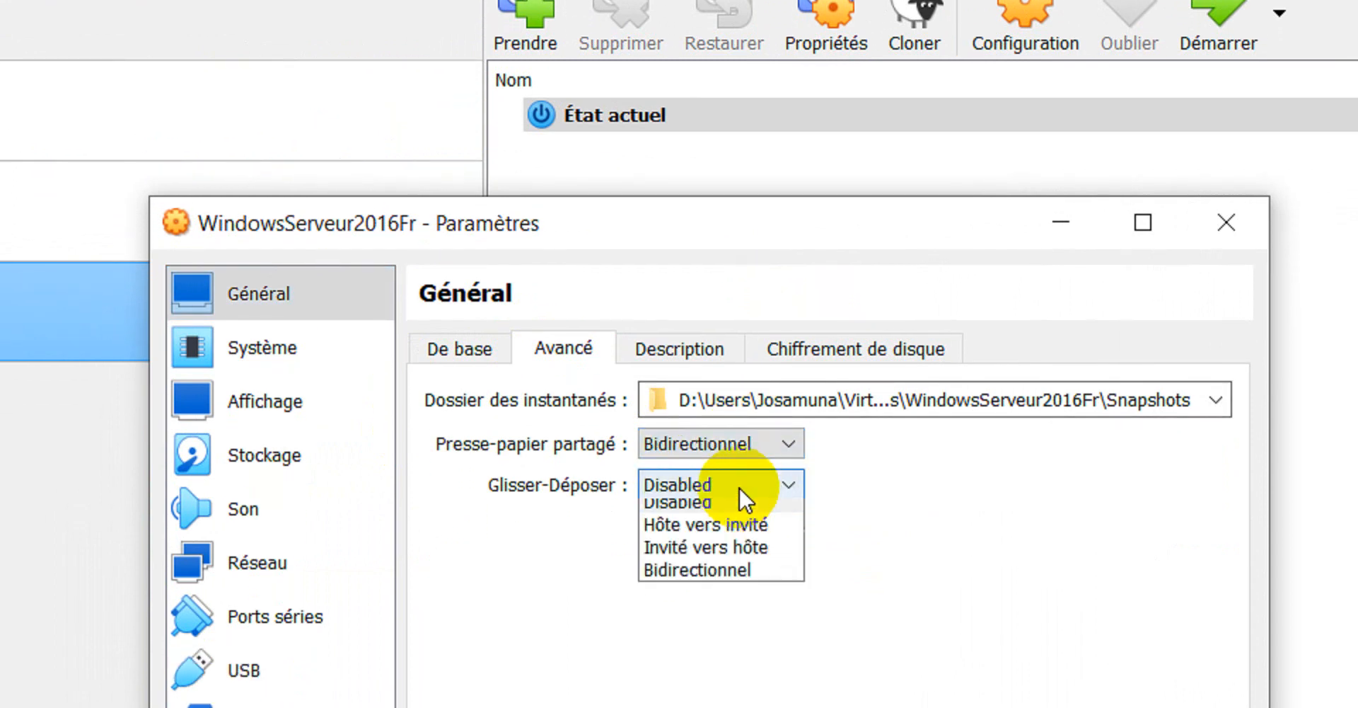
pyautogui.click(746, 594)
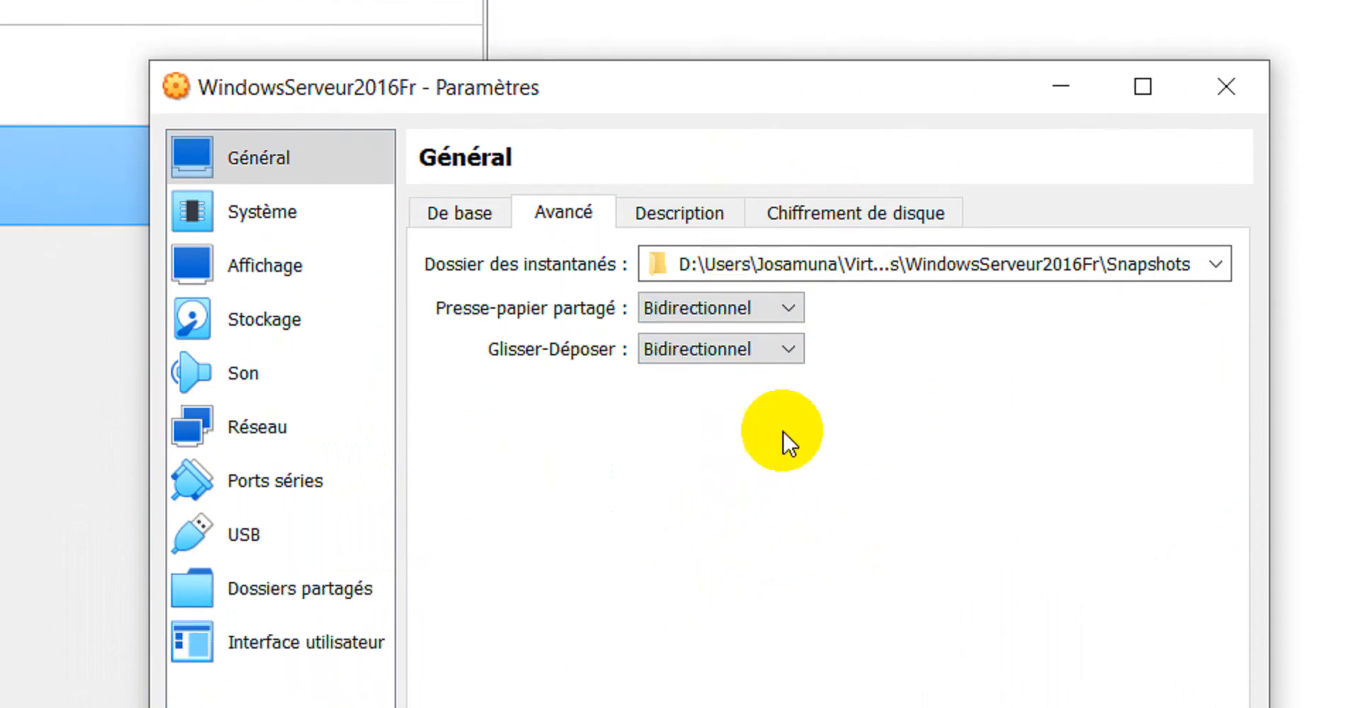
pyautogui.click(677, 311)
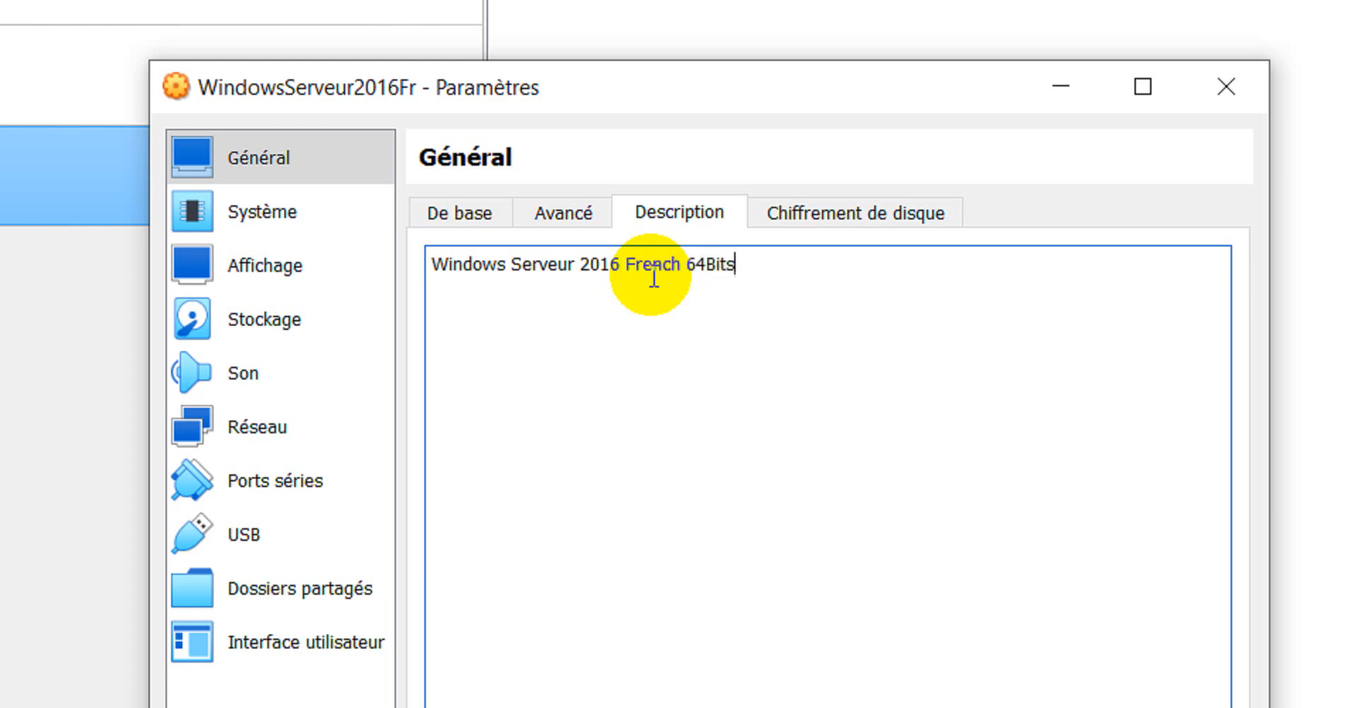
pyautogui.click(292, 267)
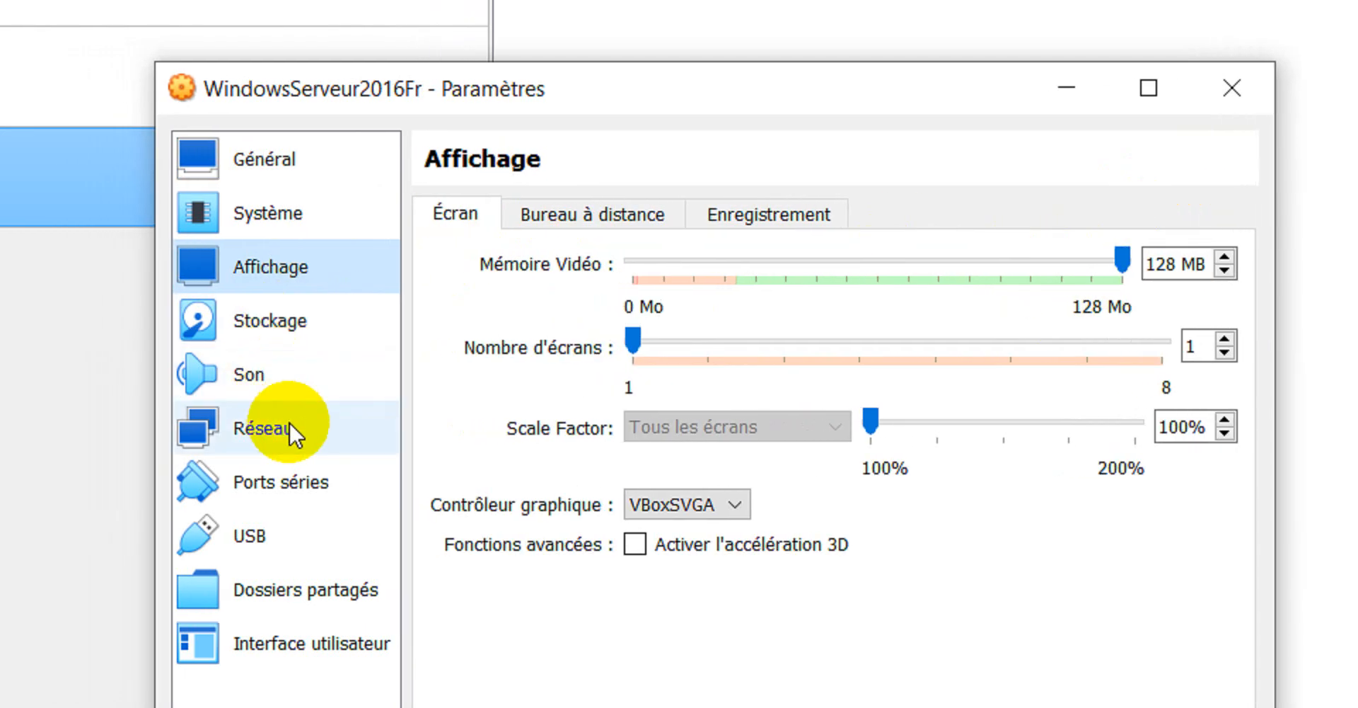
# - Bridge Adapter 1 (Accès par pont) to the Intel(R) Dual Band Wireless-AC 8265 adapter
pyautogui.click(289, 422)
pyautogui.click(869, 304)
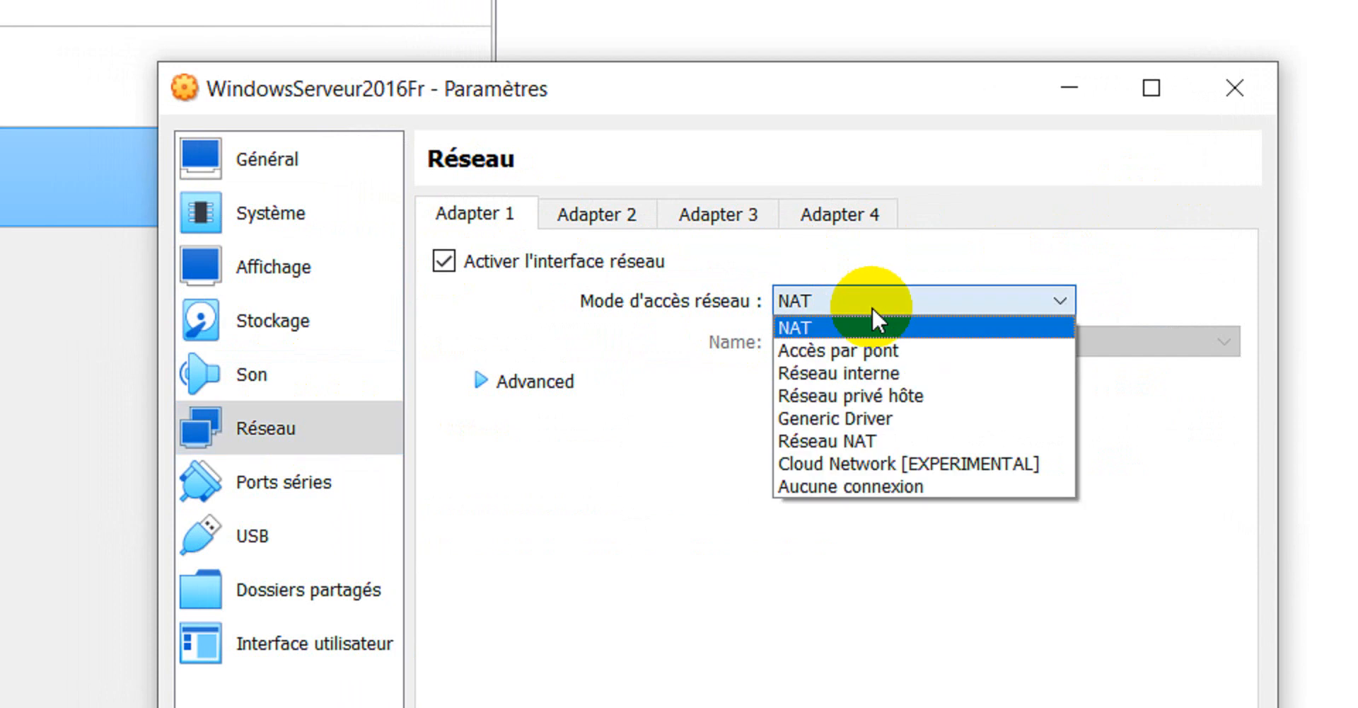
pyautogui.click(883, 350)
pyautogui.click(851, 343)
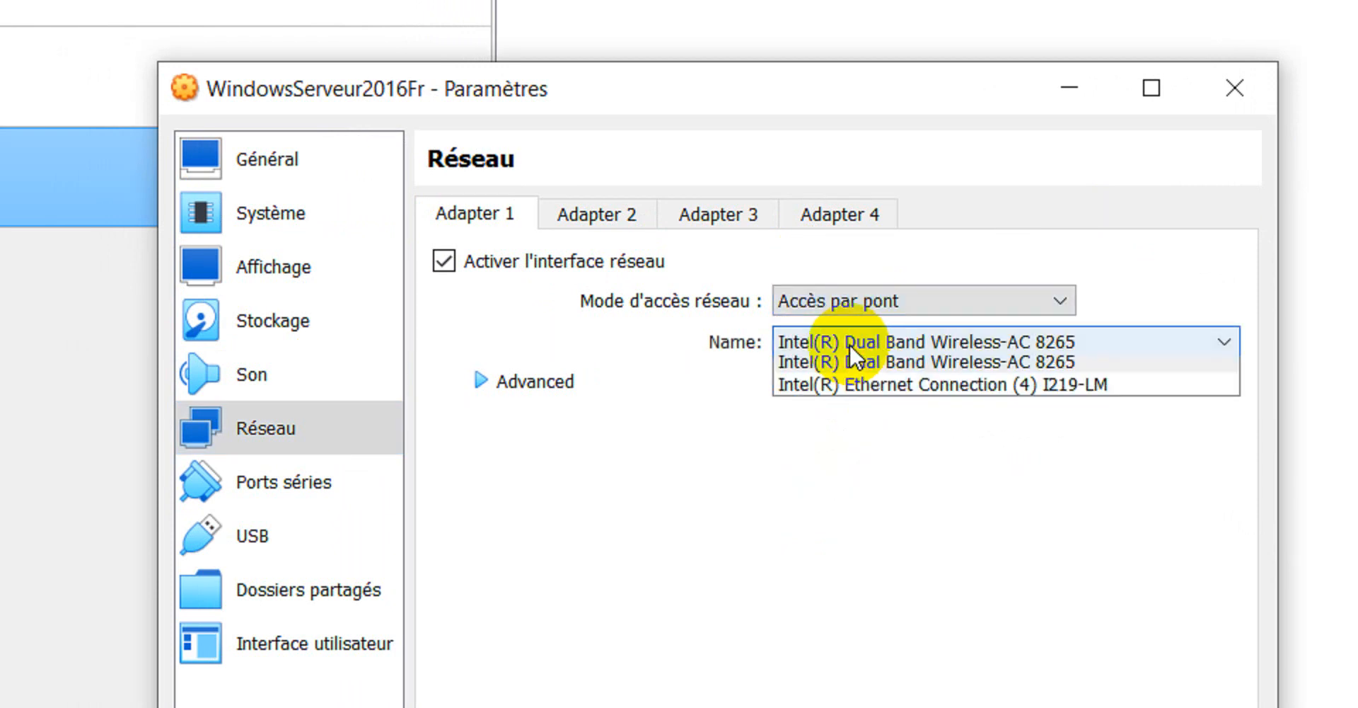
pyautogui.click(890, 361)
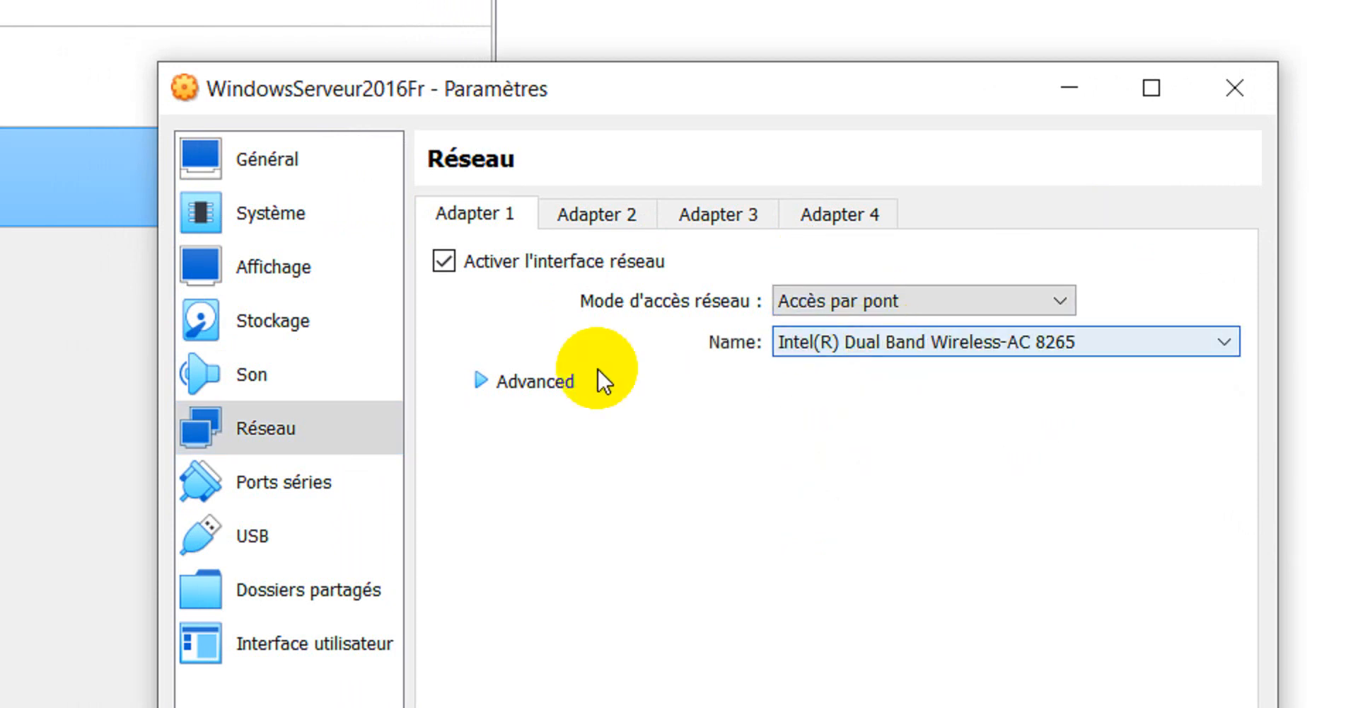
# - Set the adapter's promiscuous mode to Allow All and save the settings
pyautogui.click(486, 388)
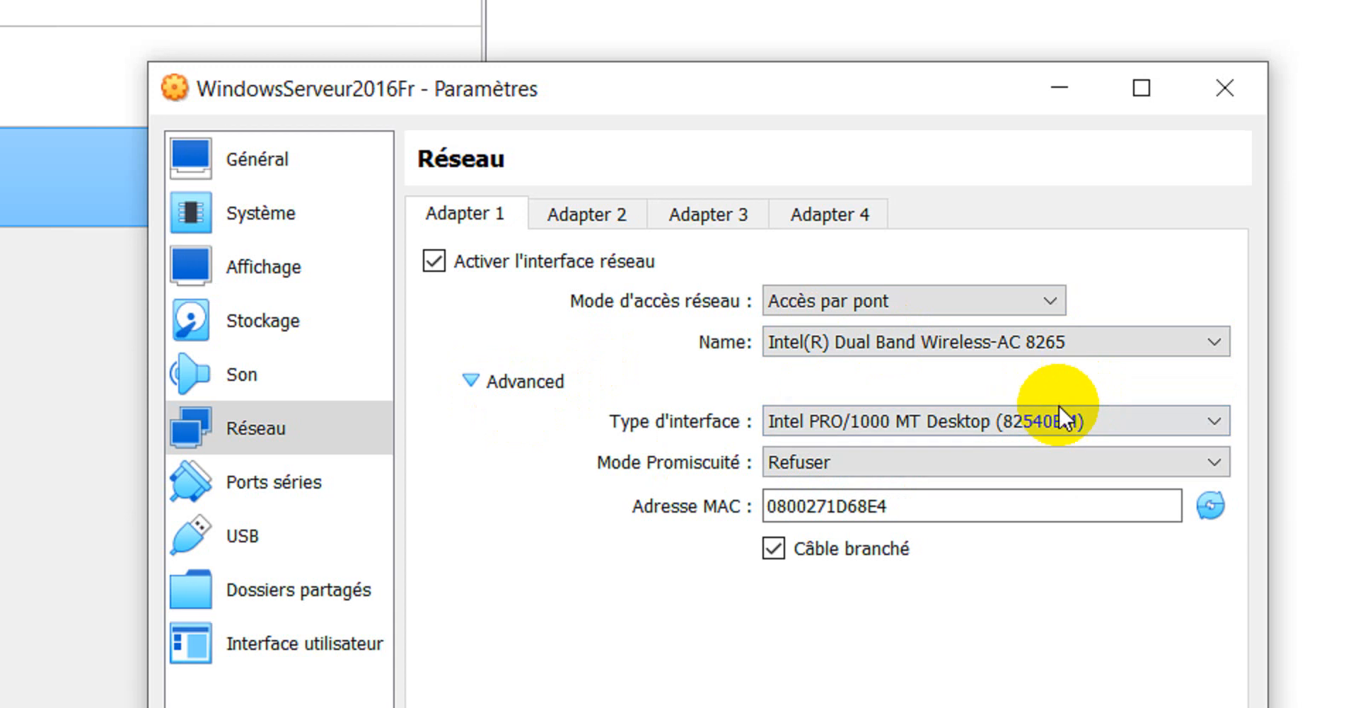
pyautogui.click(1019, 420)
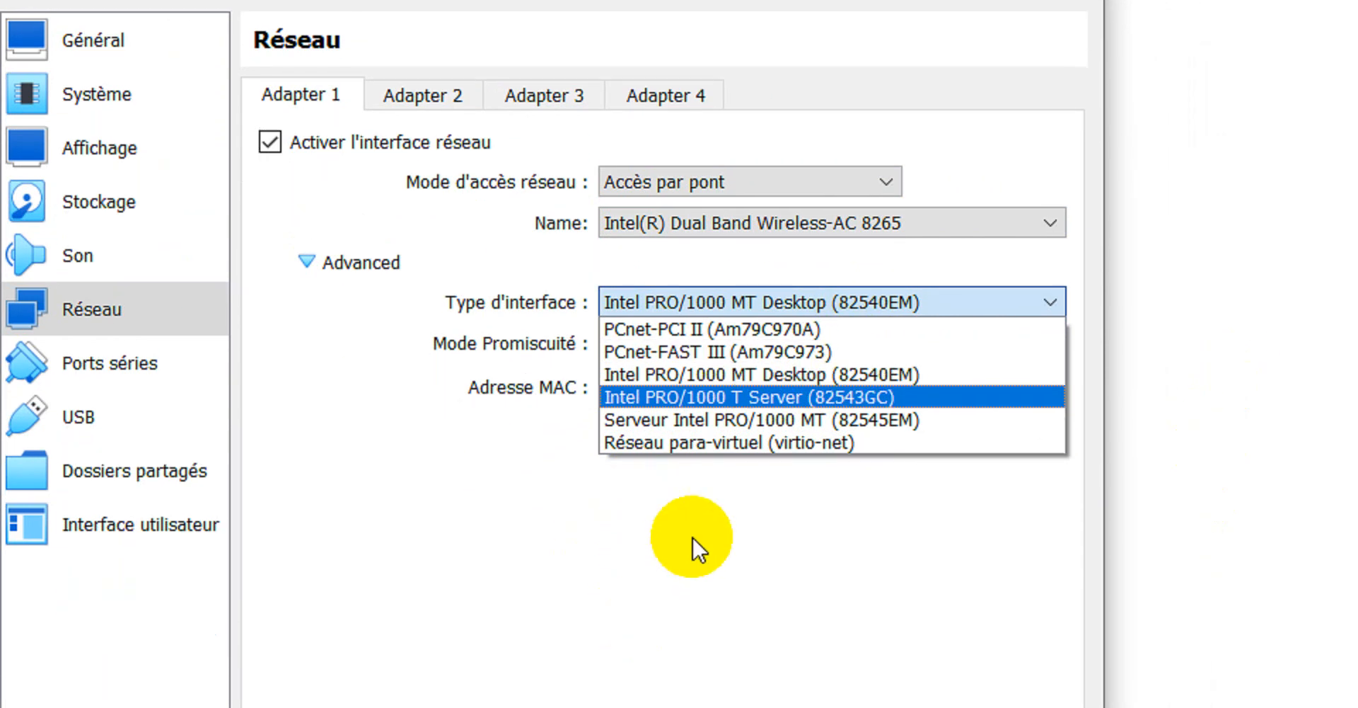
pyautogui.click(693, 538)
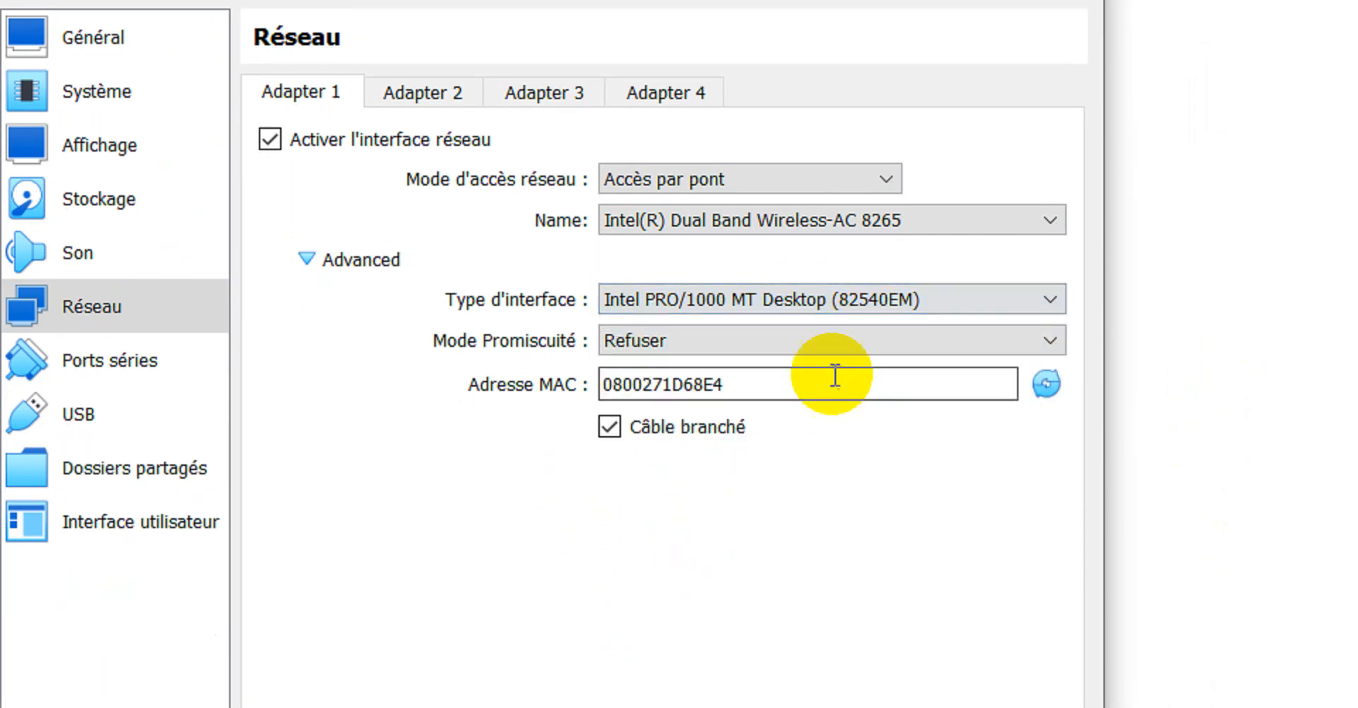
pyautogui.click(876, 343)
pyautogui.click(760, 414)
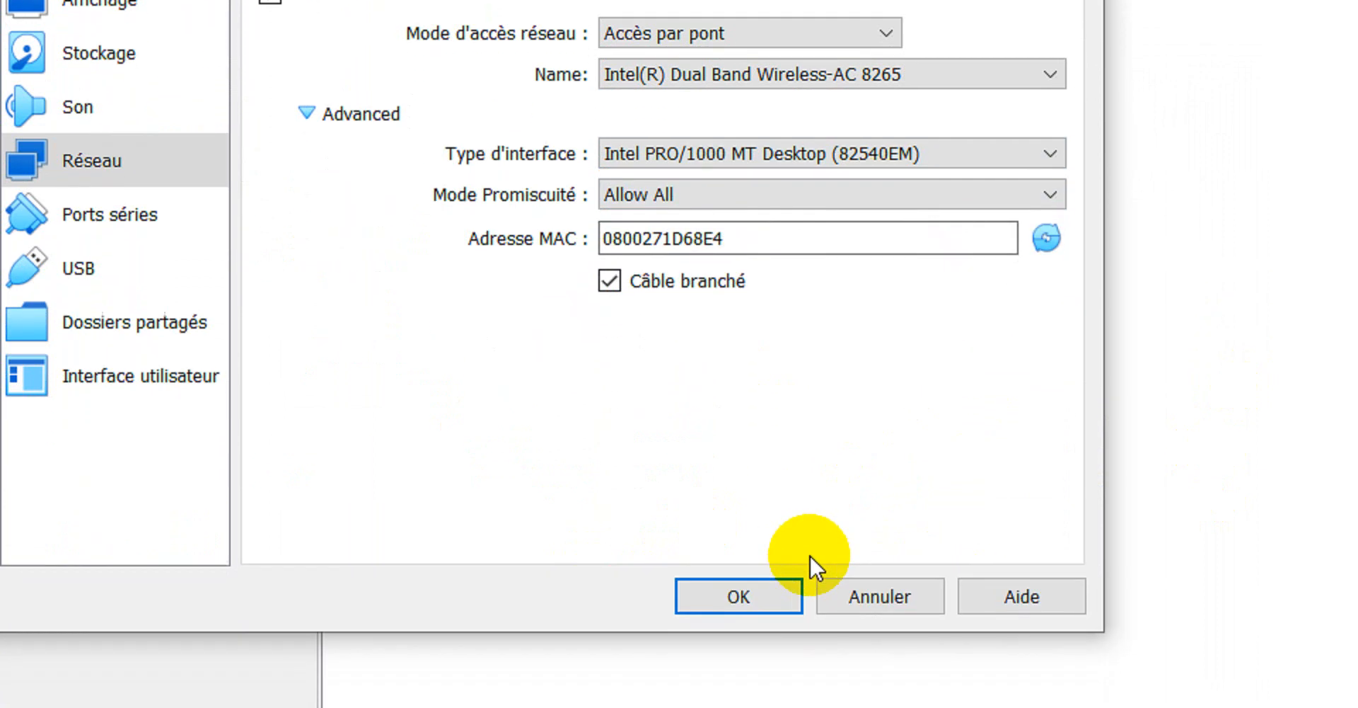
pyautogui.click(750, 649)
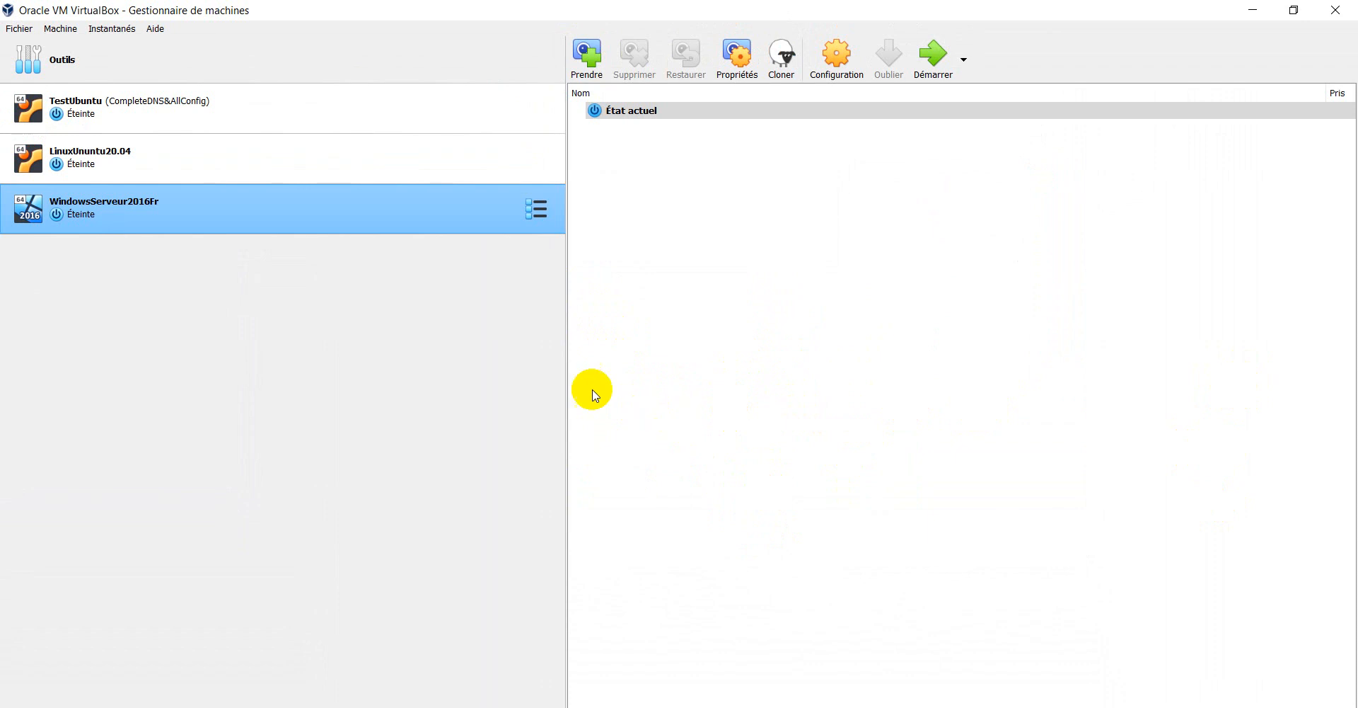
# - Start the WindowsServeur2016Fr VM and move its window up and to the left
pyautogui.click(935, 68)
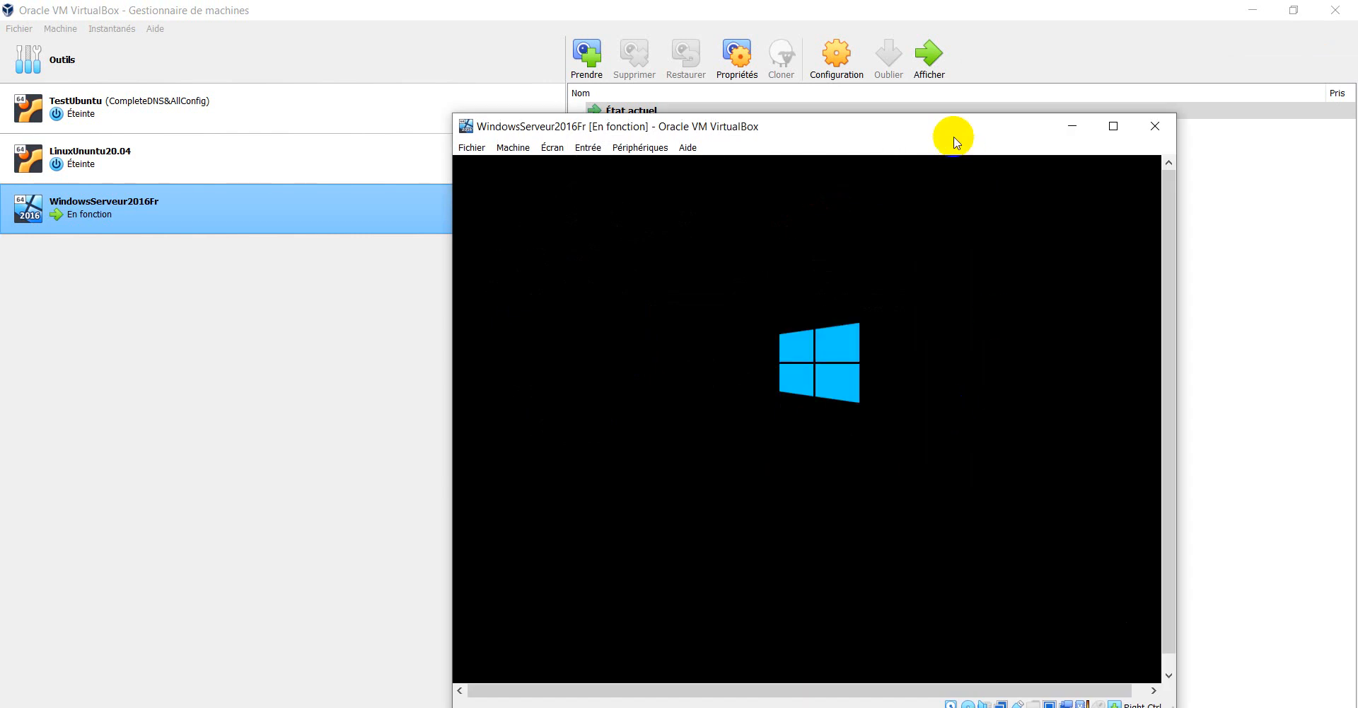
pyautogui.moveTo(956, 141); pyautogui.dragTo(872, 113)
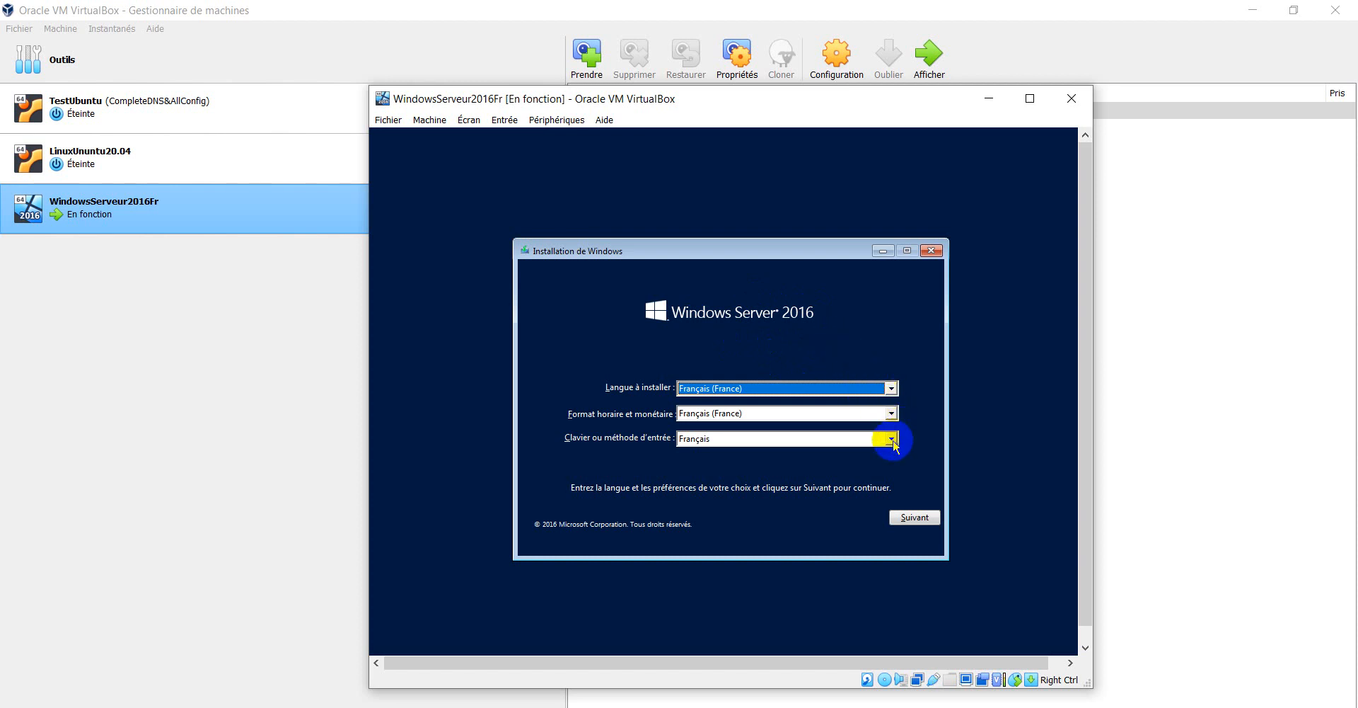
# - Keep French language and format, switch the keyboard to Anglais (États-Unis), and continue
pyautogui.click(892, 414)
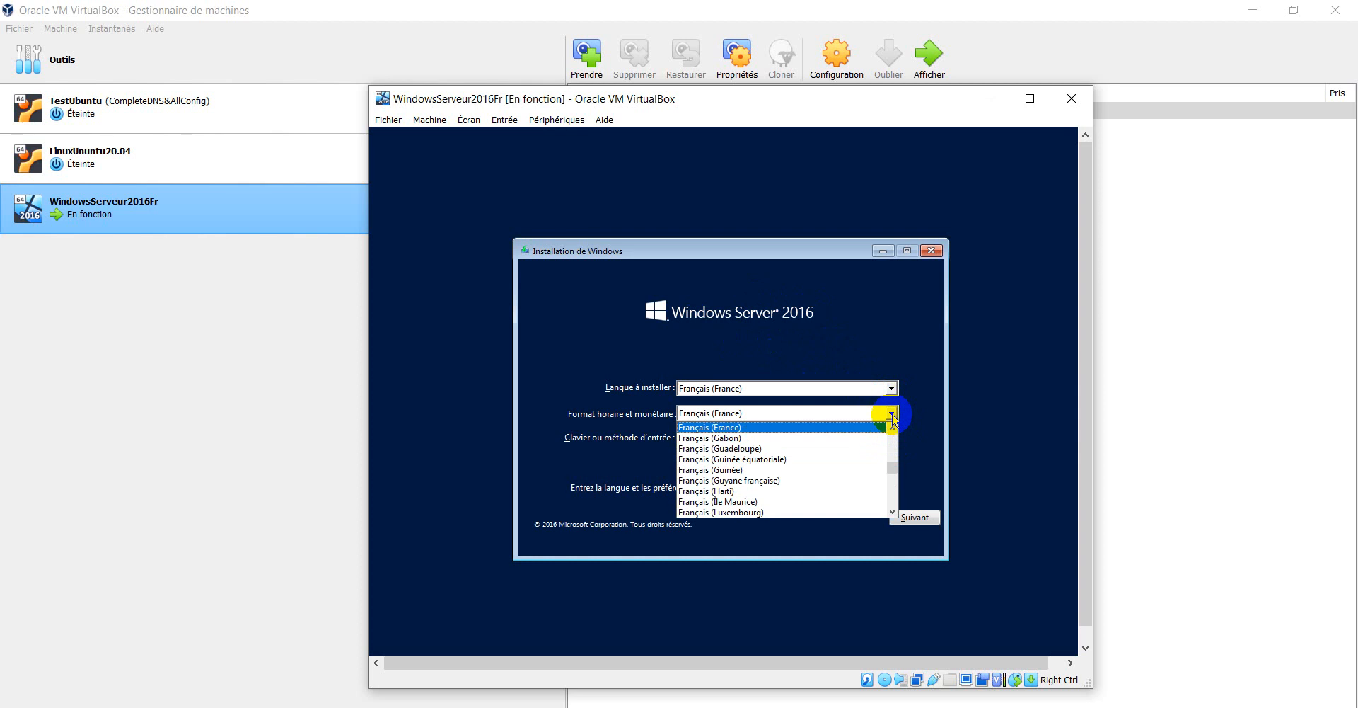
pyautogui.click(891, 414)
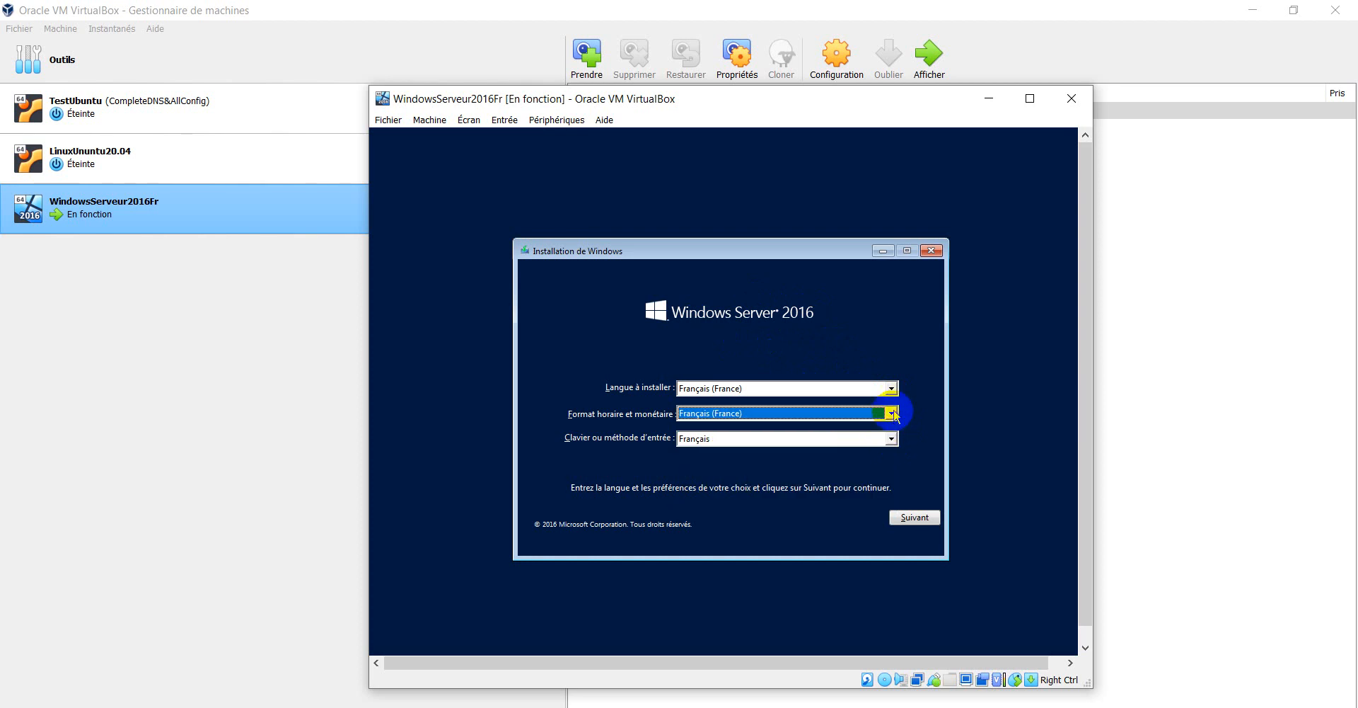
pyautogui.click(892, 389)
pyautogui.click(892, 389)
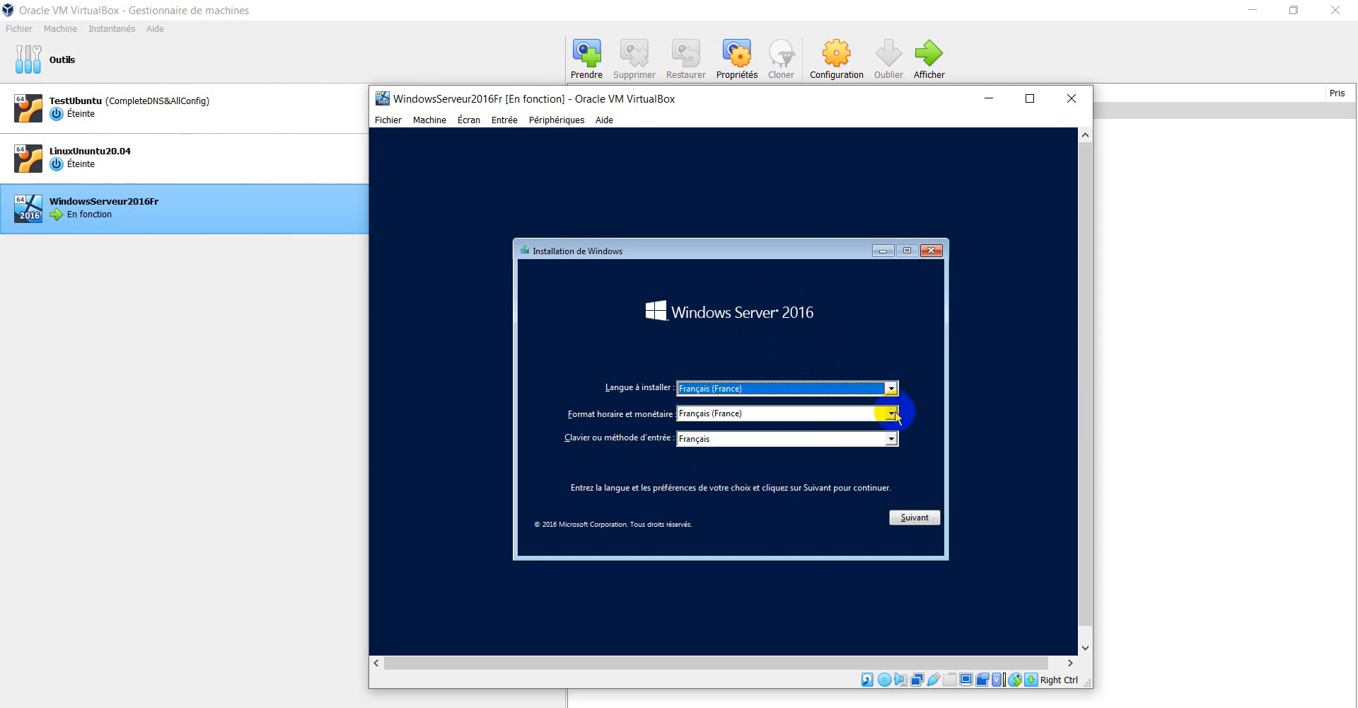
pyautogui.click(892, 439)
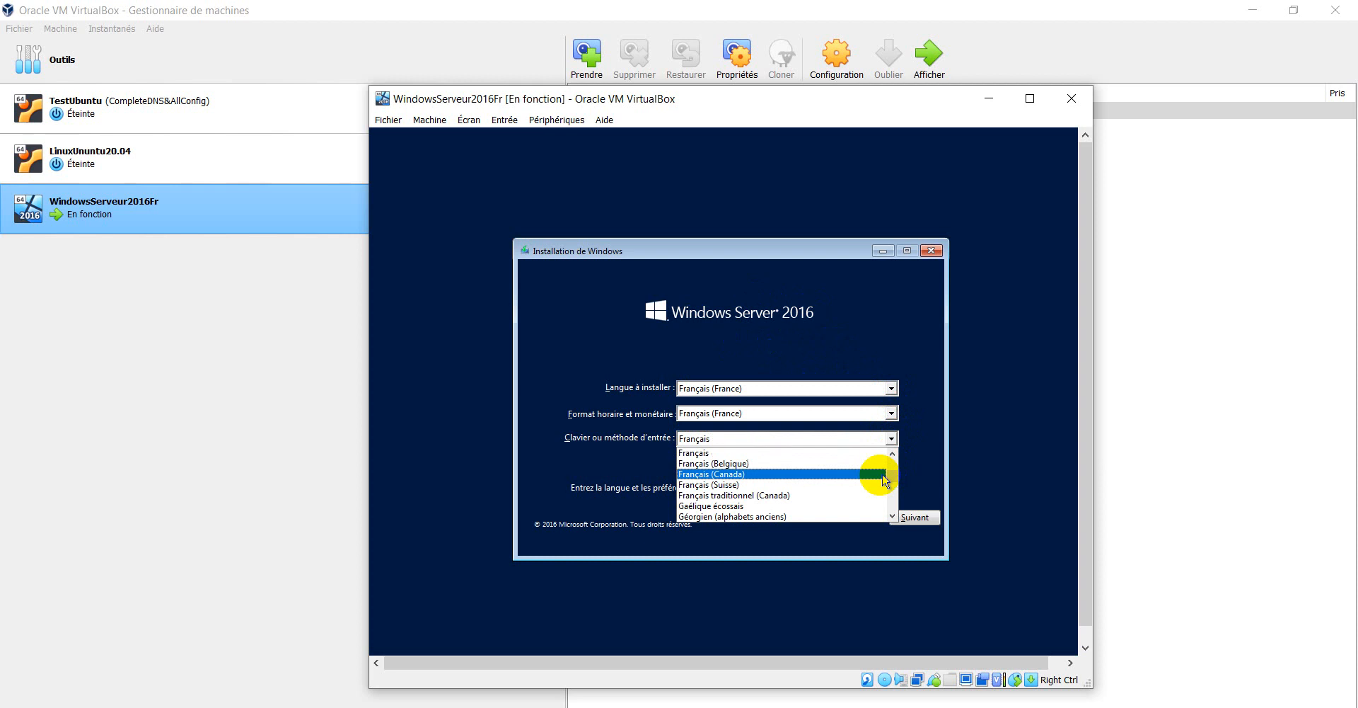
pyautogui.scroll(12, 832, 509)
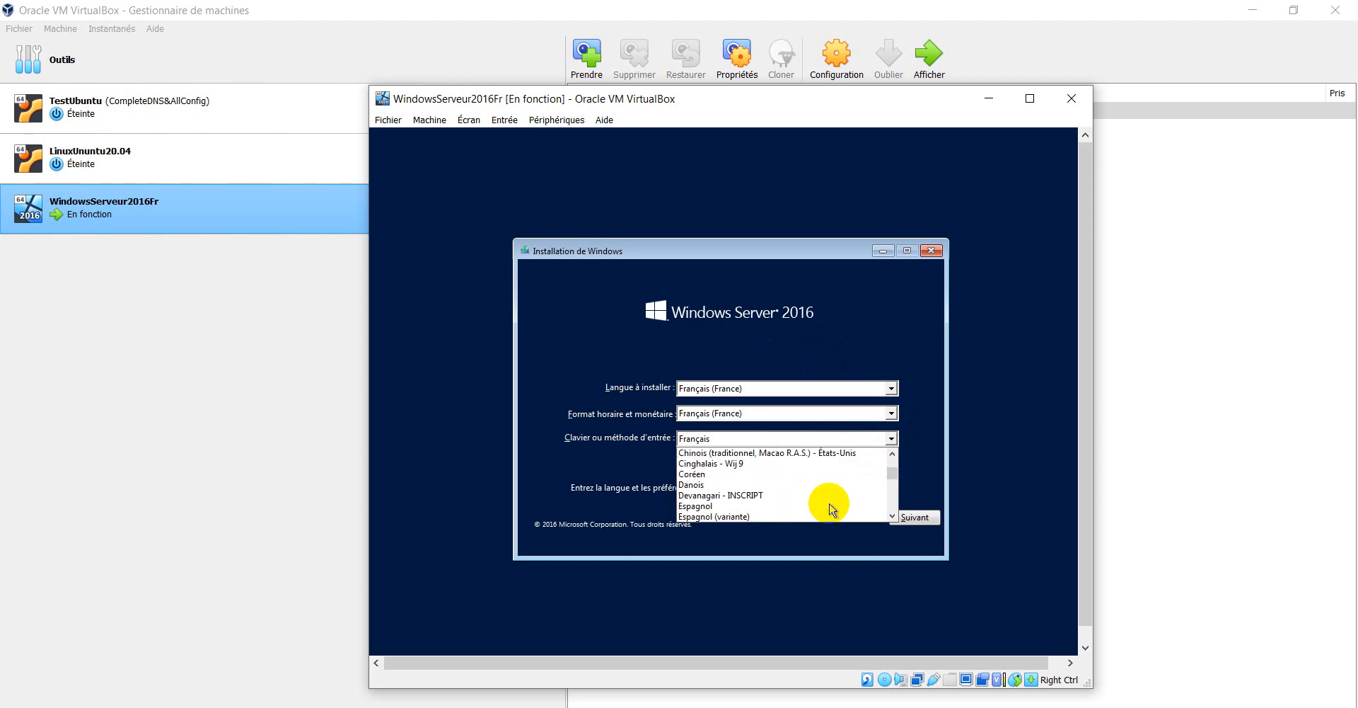
pyautogui.scroll(-8, 832, 509)
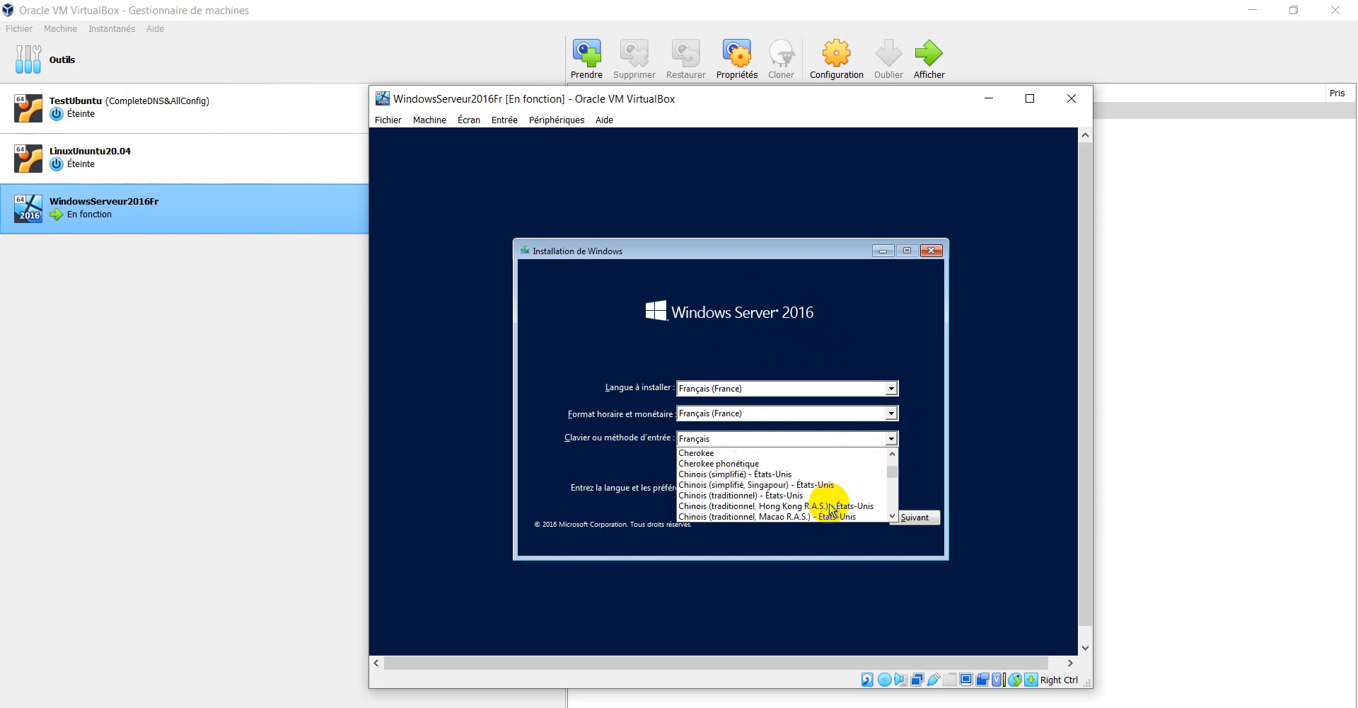
pyautogui.scroll(-4, 832, 509)
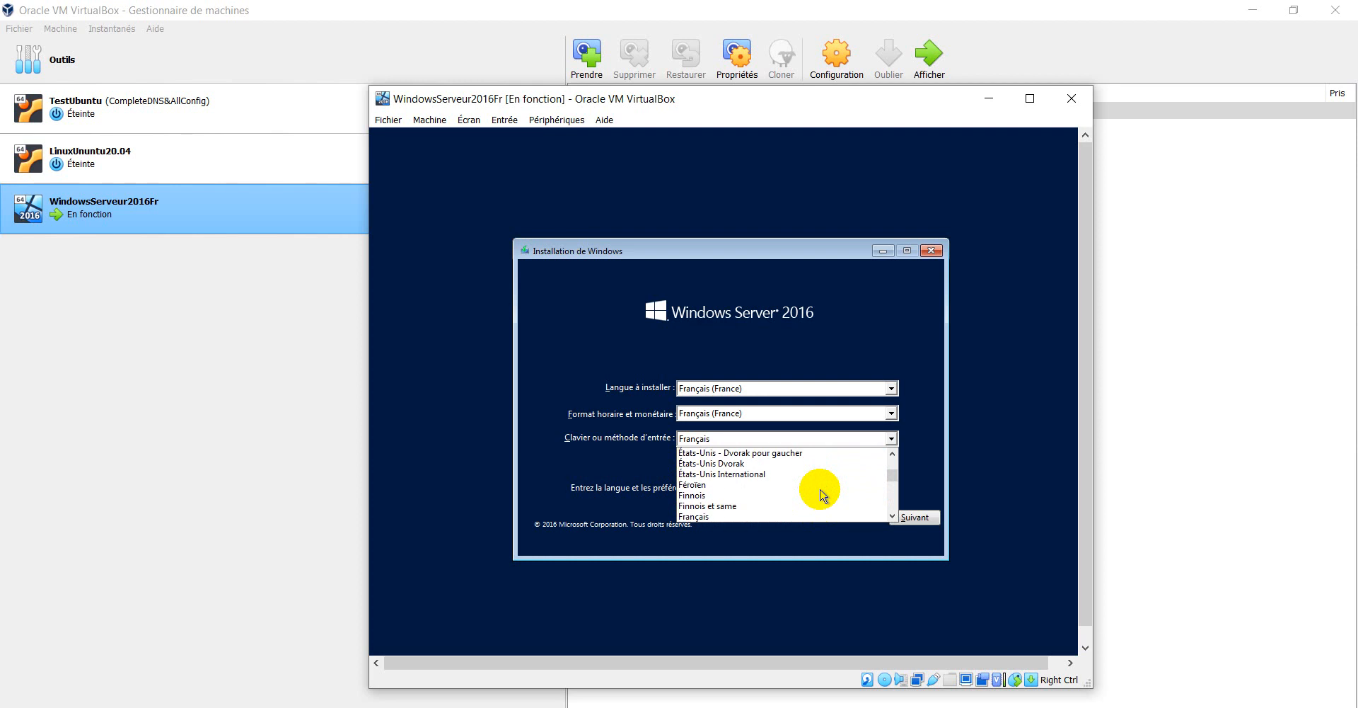
pyautogui.scroll(12, 822, 495)
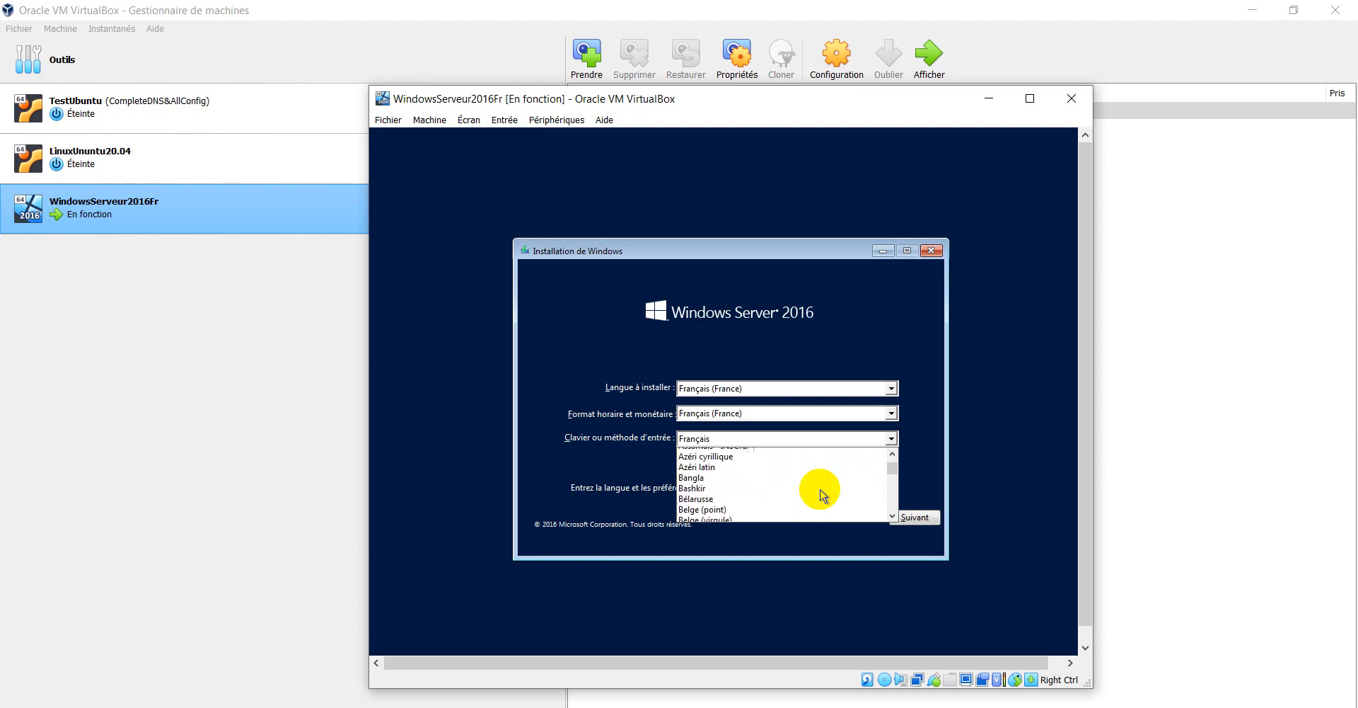
pyautogui.scroll(5, 822, 495)
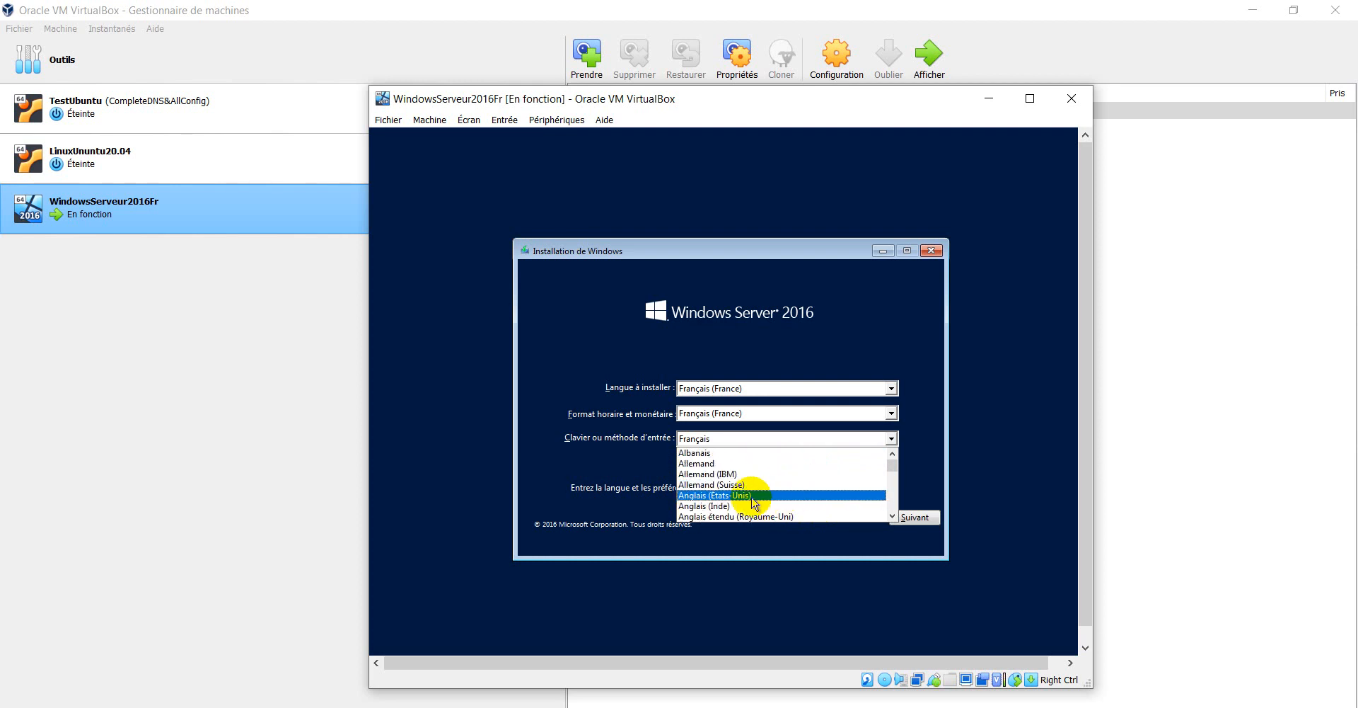
pyautogui.click(747, 495)
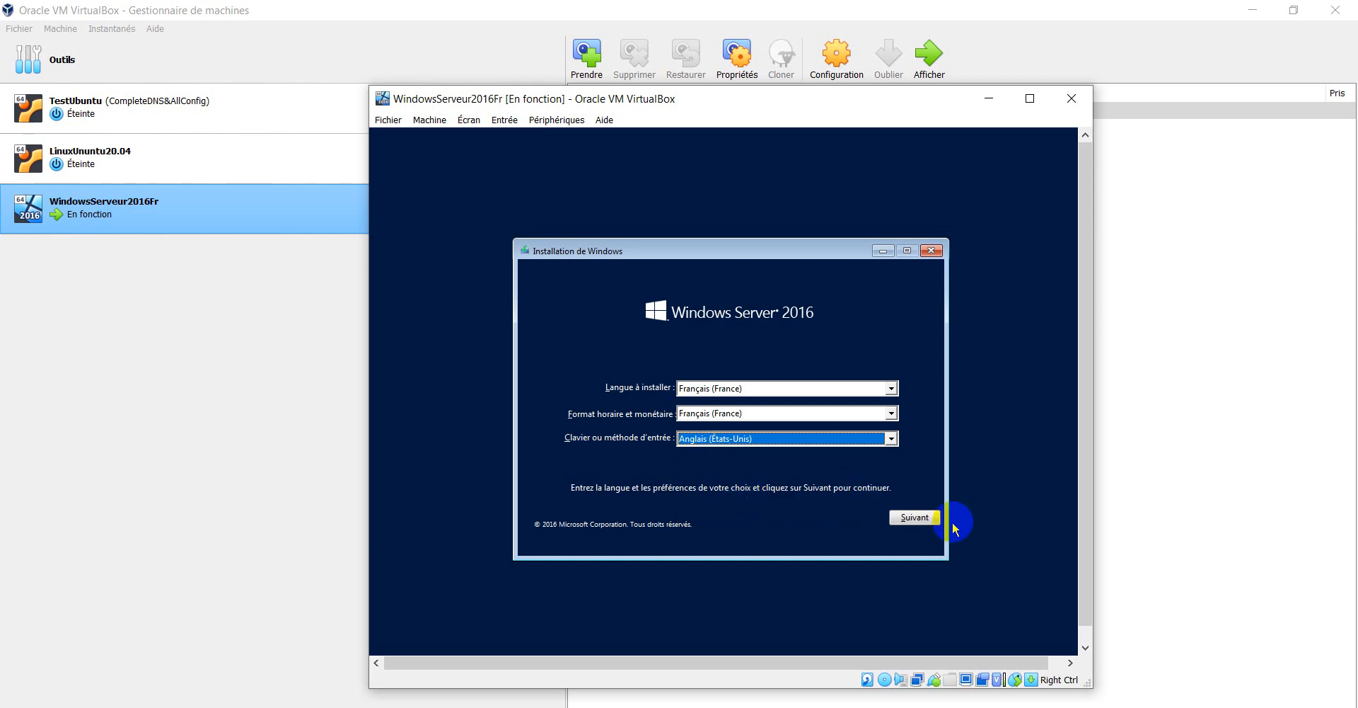
pyautogui.click(913, 518)
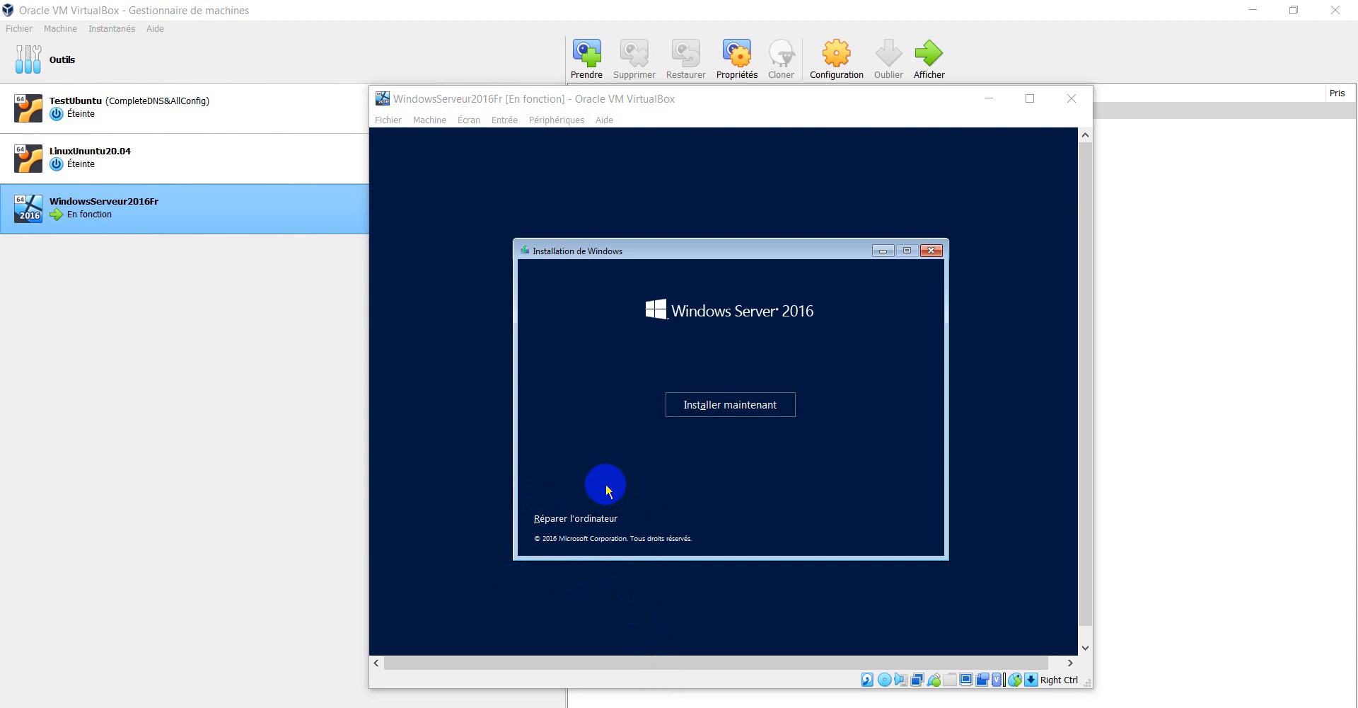
# - Refocus the VM window and launch the setup with Installer maintenant
pyautogui.click(590, 435)
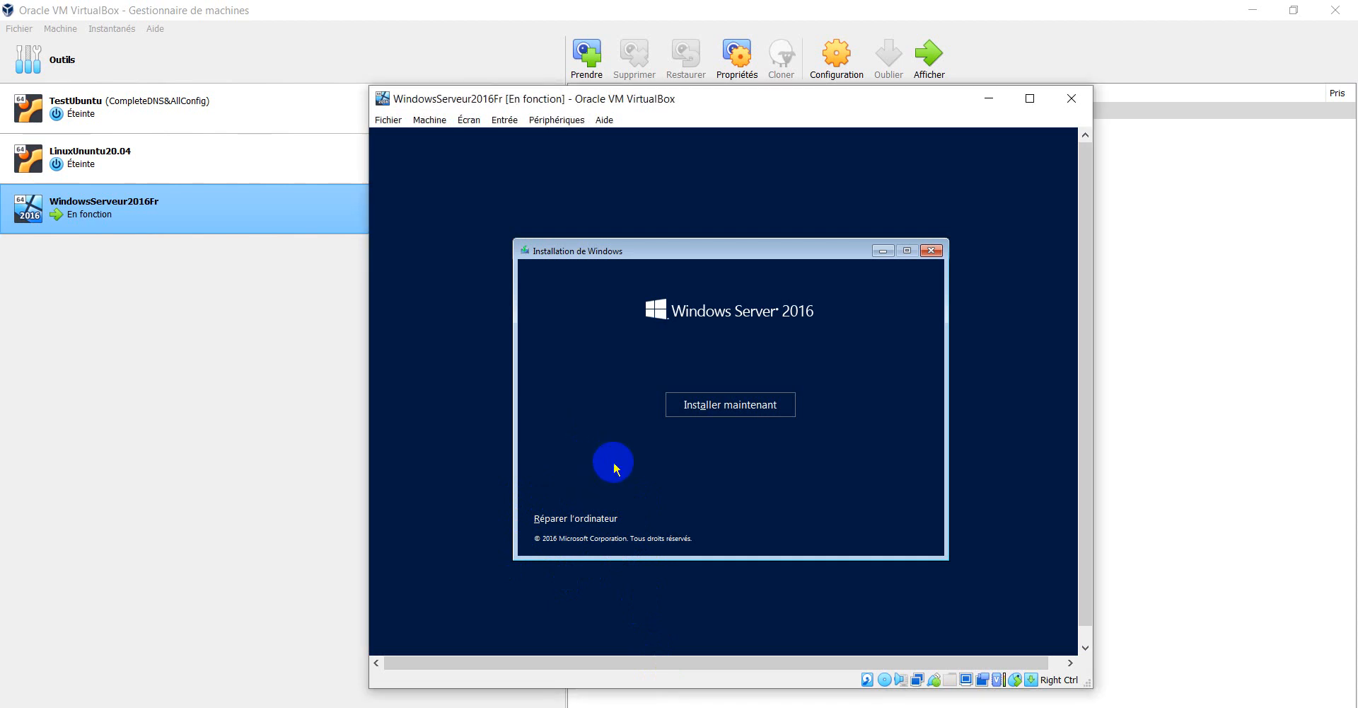
pyautogui.click(739, 405)
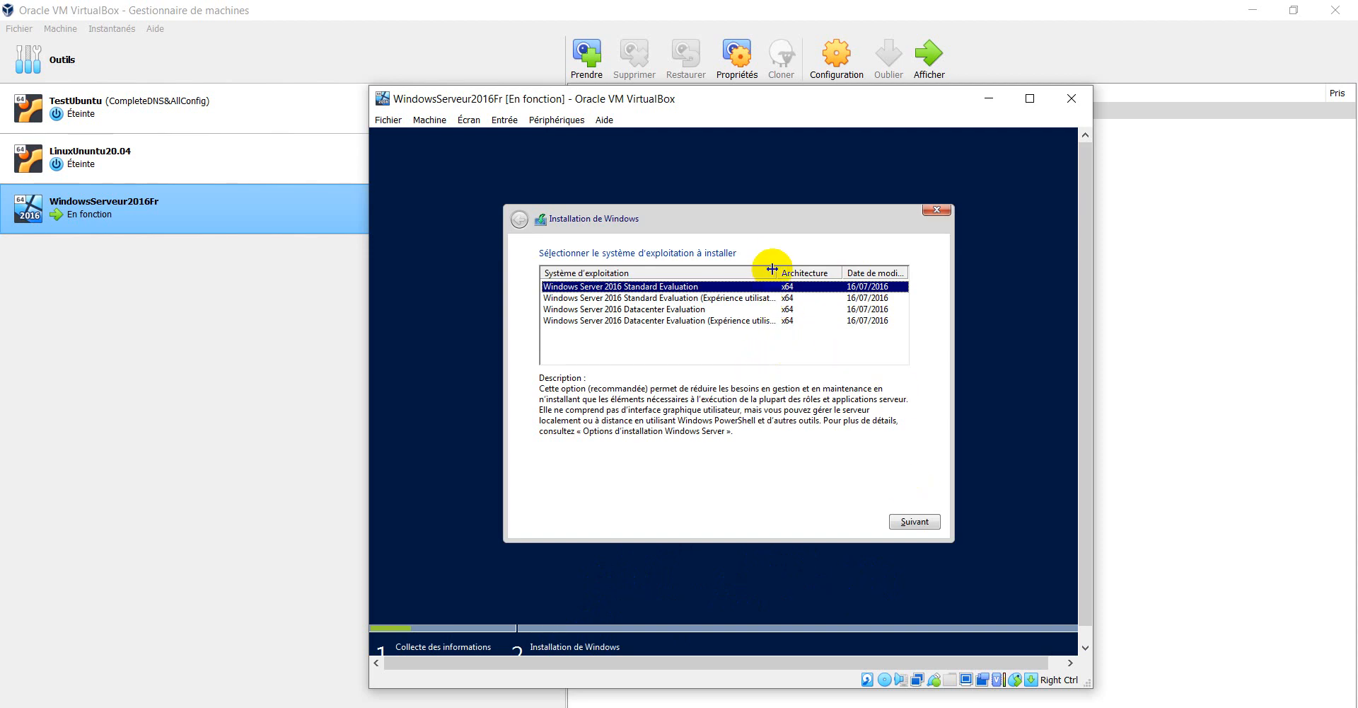
# - Compare the four editions, then pick Windows Server 2016 Standard Evaluation (Expérience utilisateur) and continue
pyautogui.moveTo(775, 268); pyautogui.dragTo(811, 272)
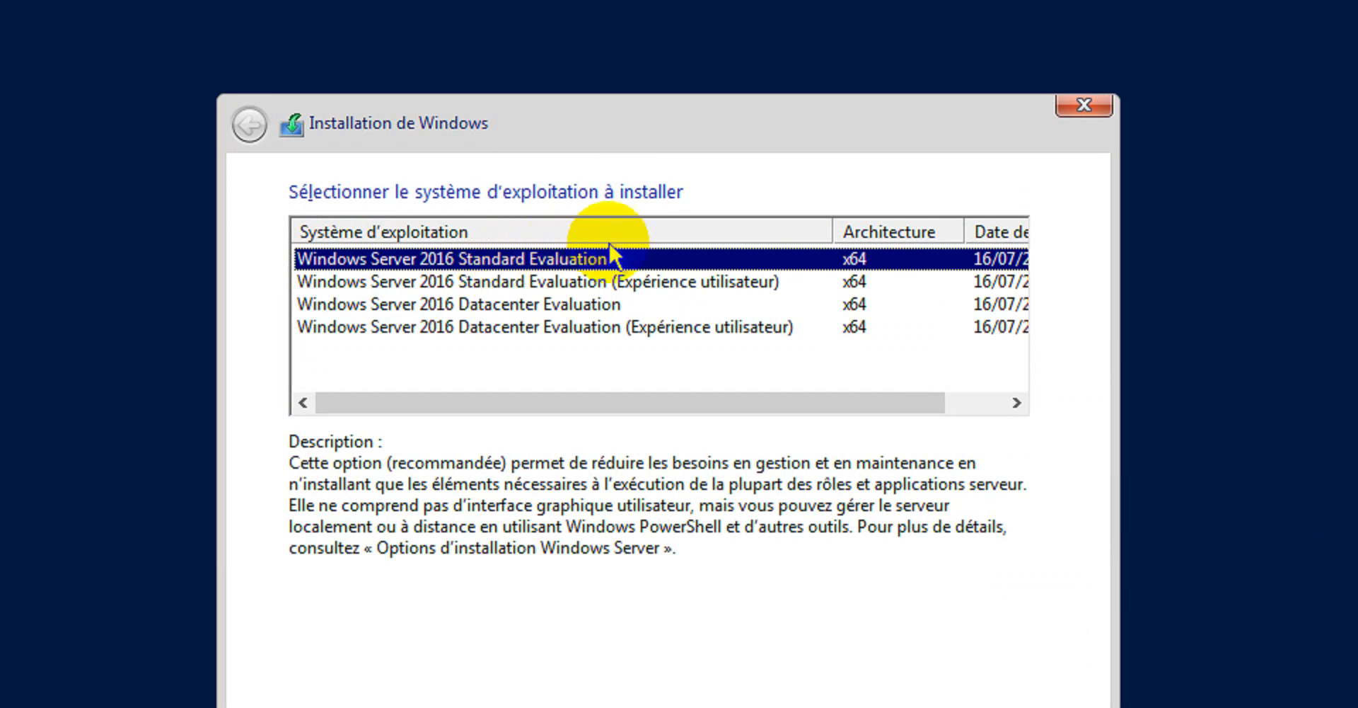
pyautogui.click(593, 283)
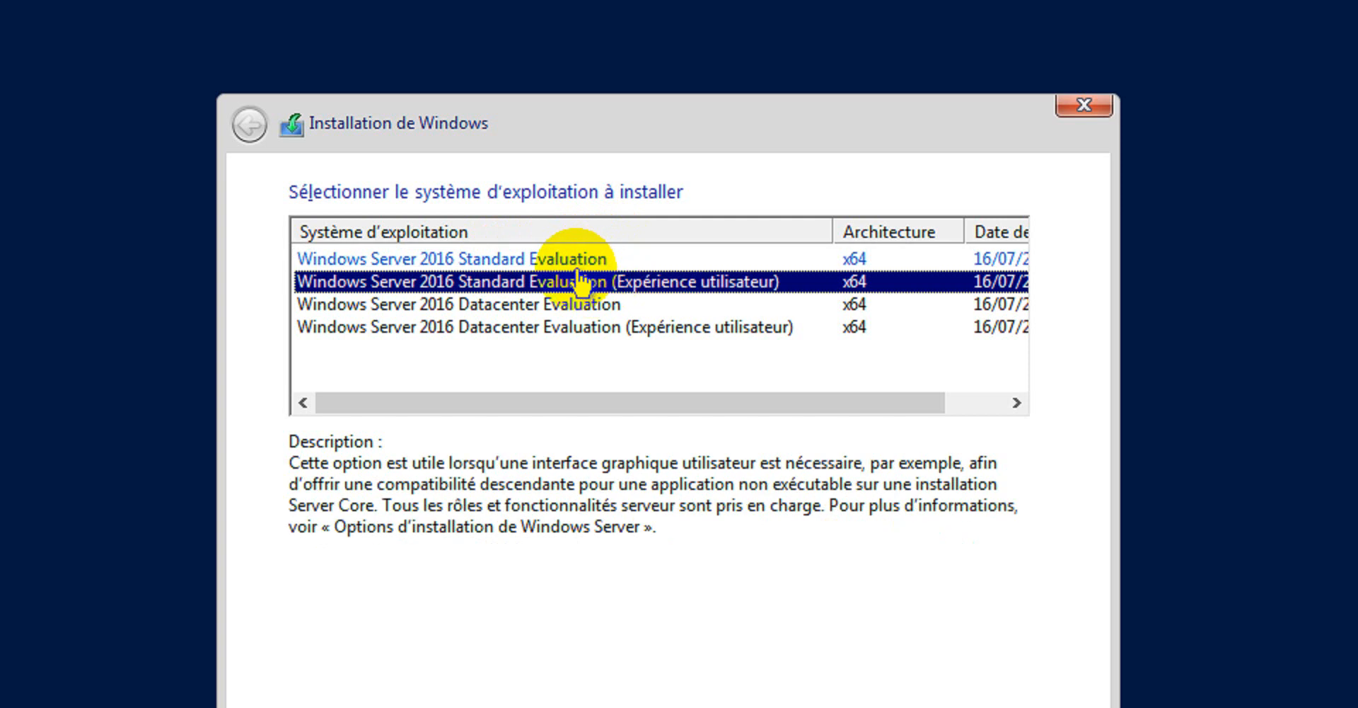
pyautogui.click(554, 306)
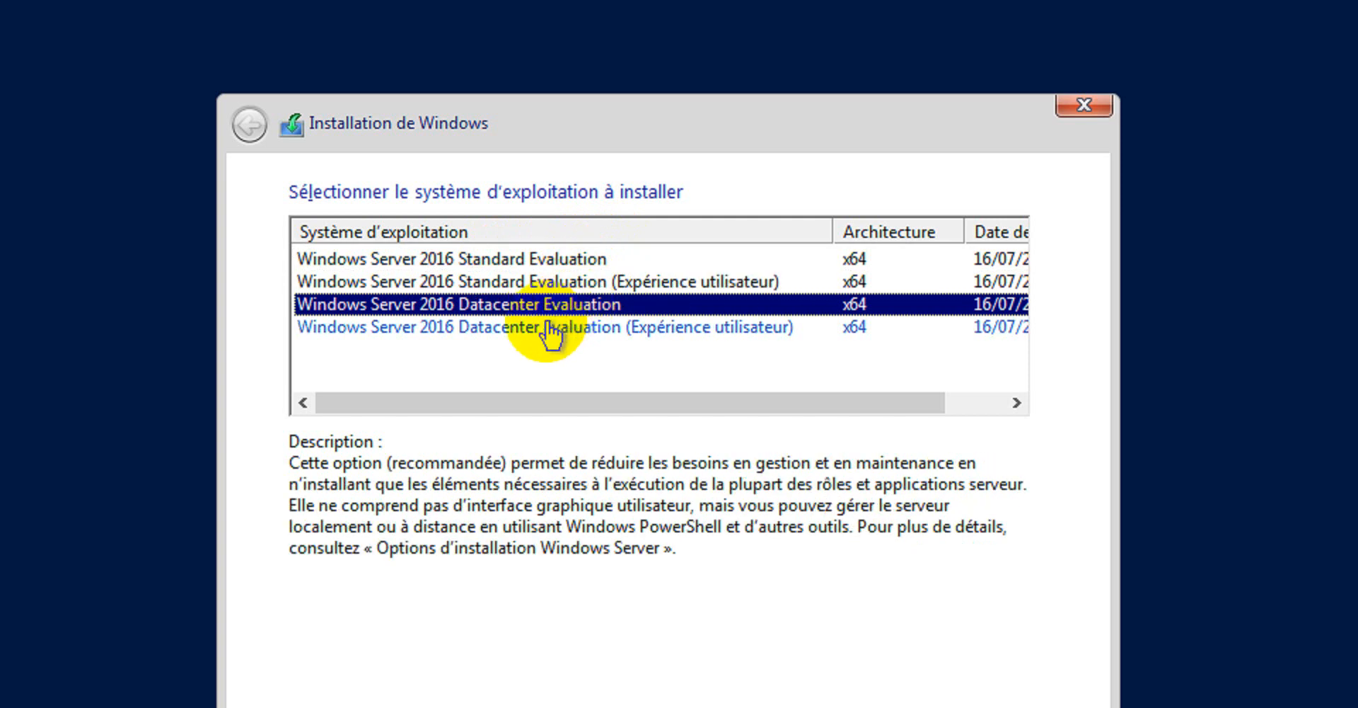
pyautogui.click(562, 329)
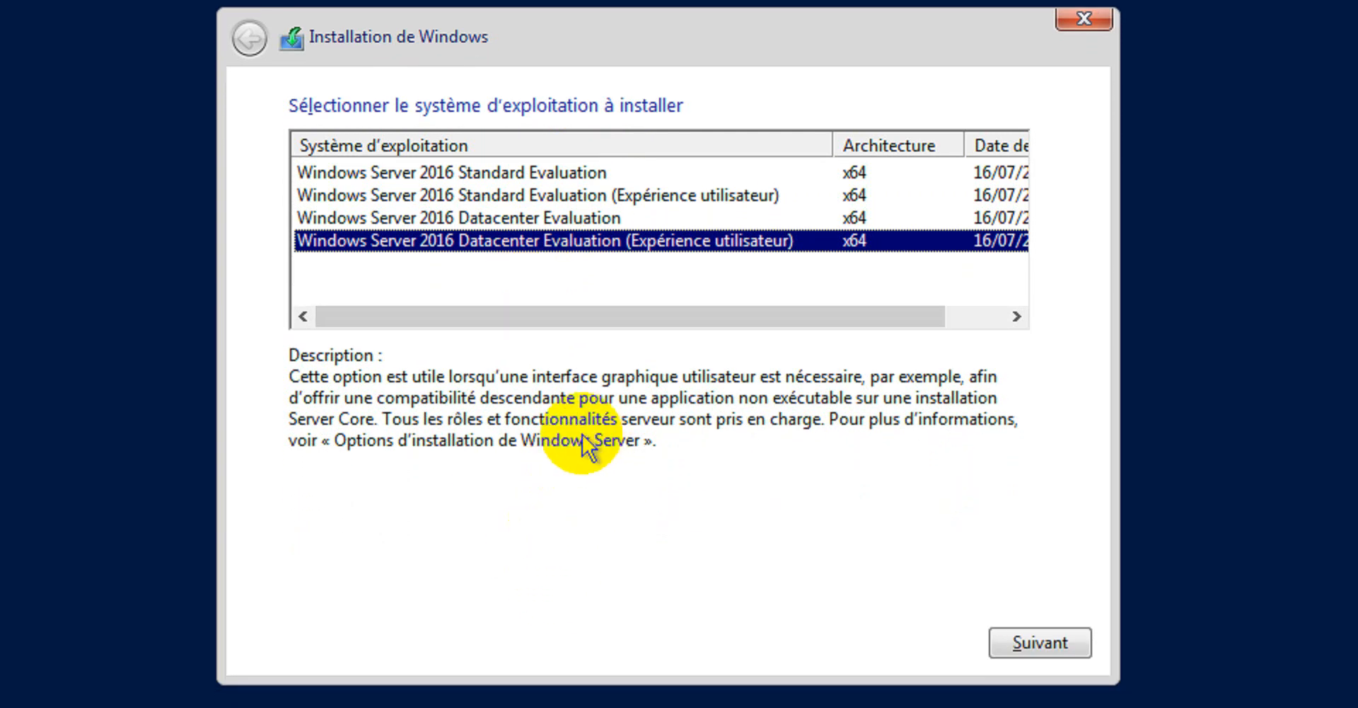
pyautogui.click(513, 219)
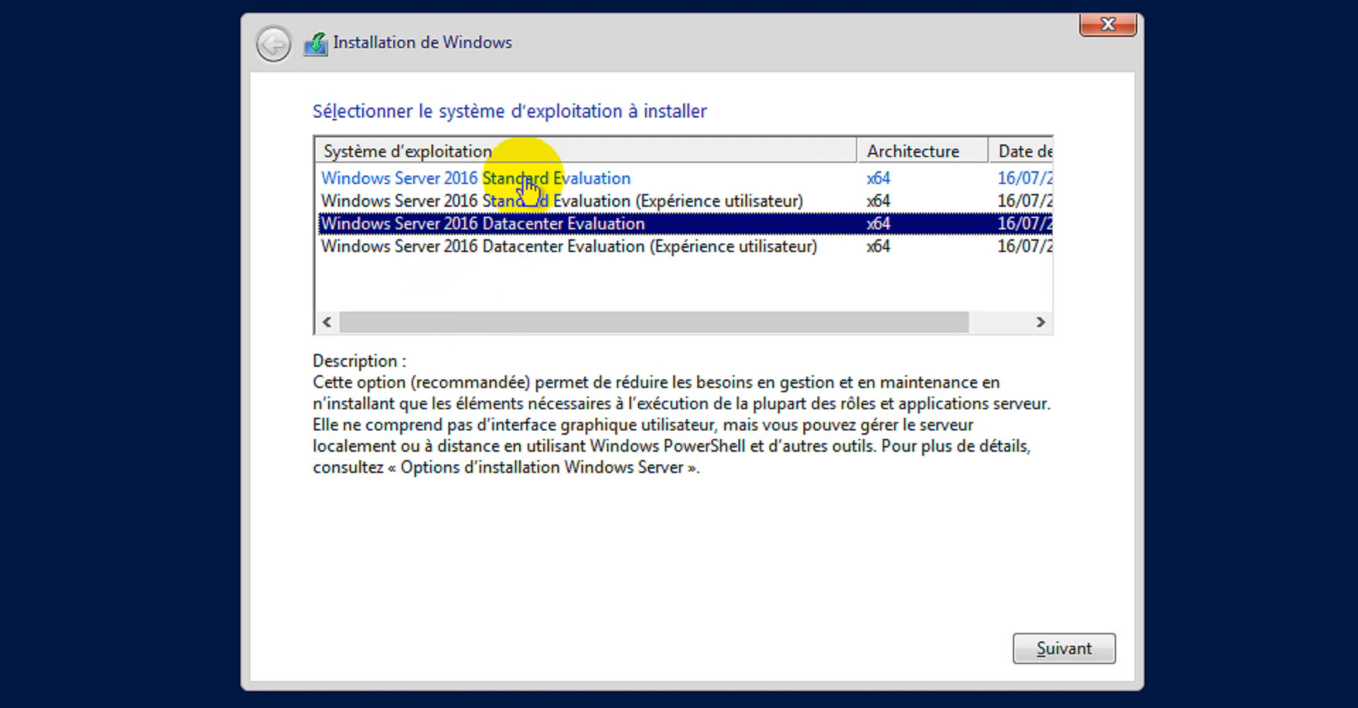
pyautogui.click(532, 196)
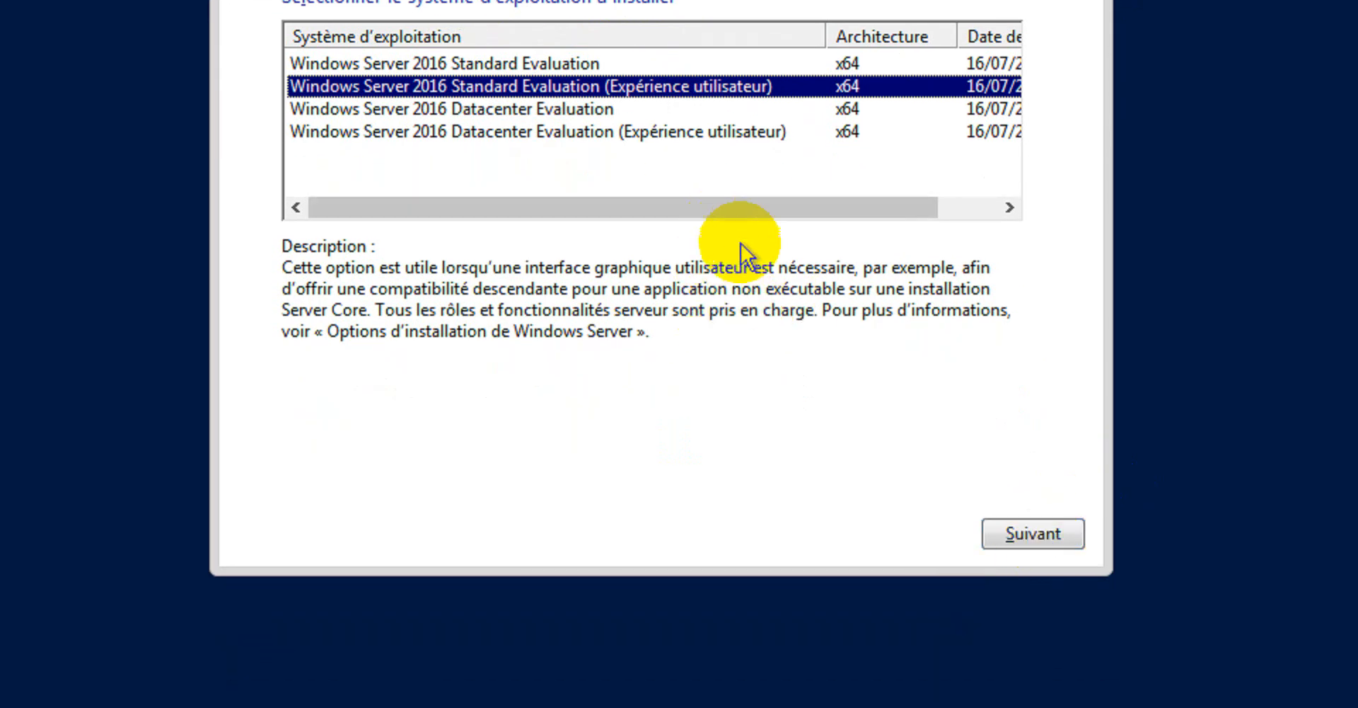
pyautogui.click(1040, 550)
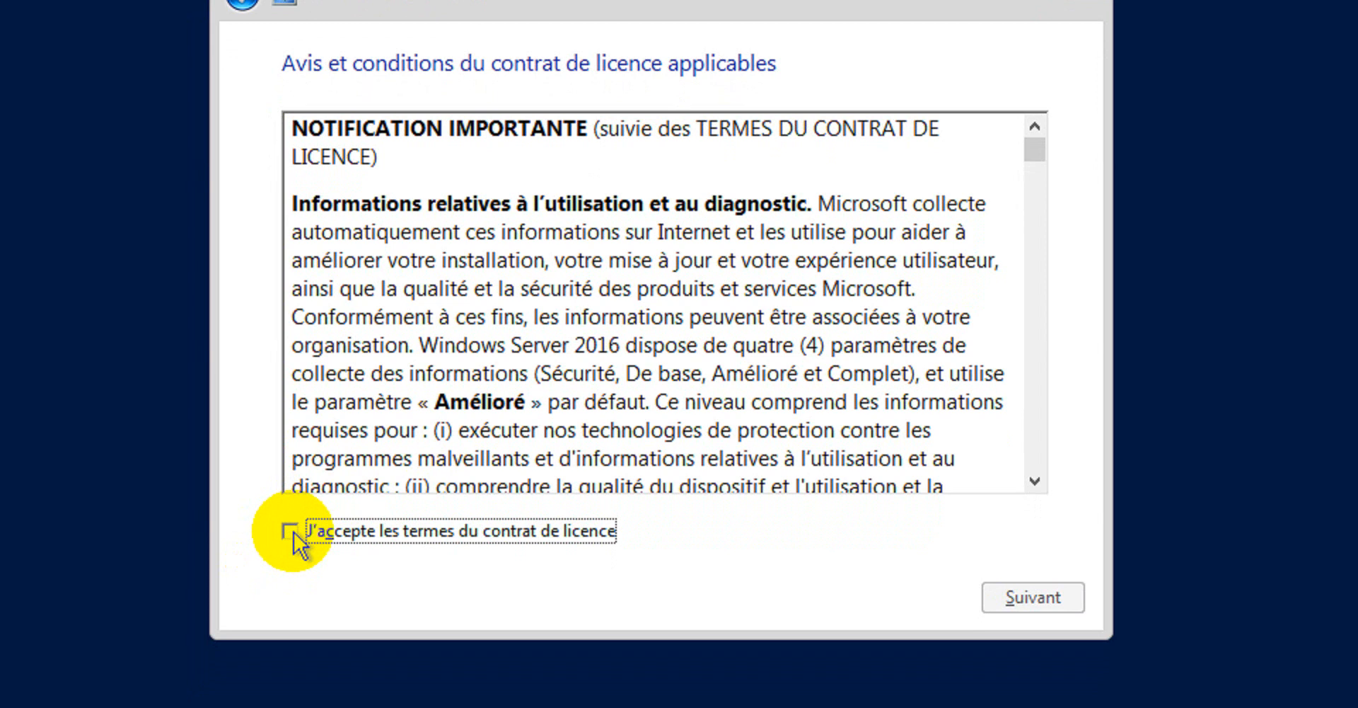
# - Tick J'accepte les termes du contrat de licence, scroll the text, and continue
pyautogui.click(294, 532)
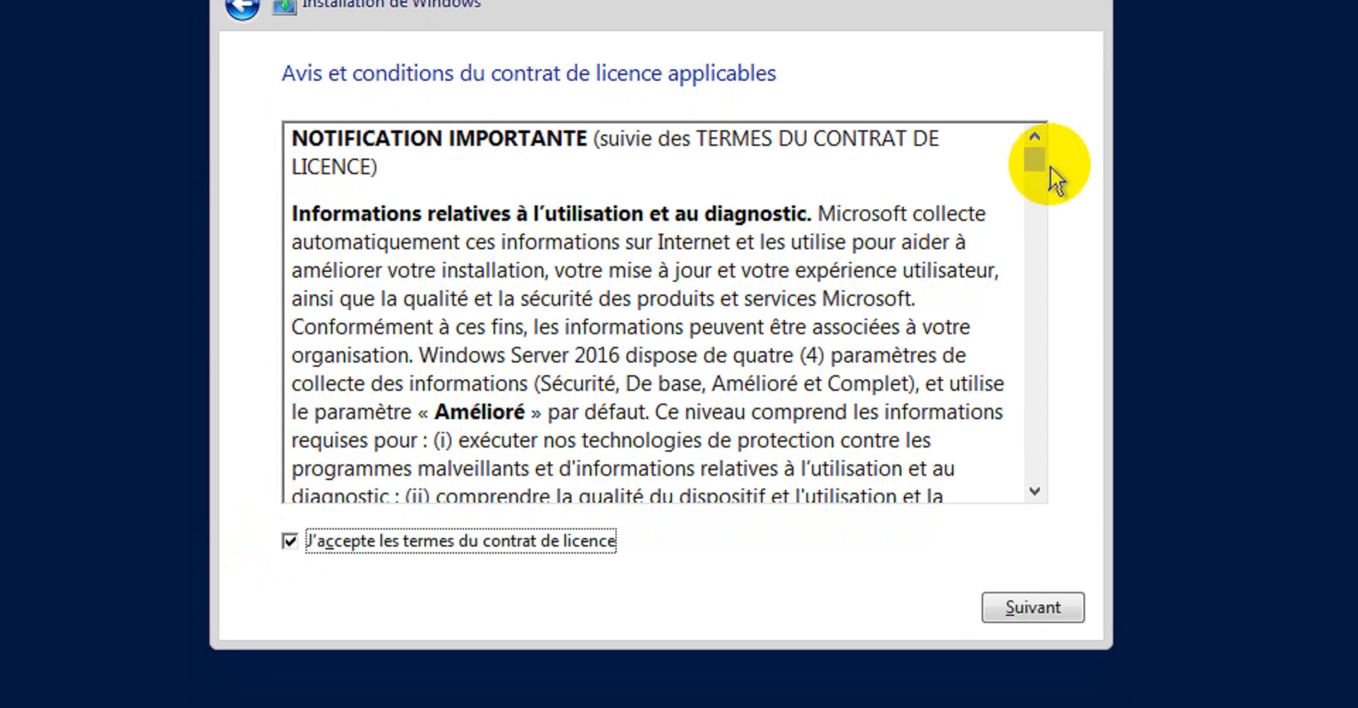
pyautogui.moveTo(1038, 186); pyautogui.dragTo(1030, 521)
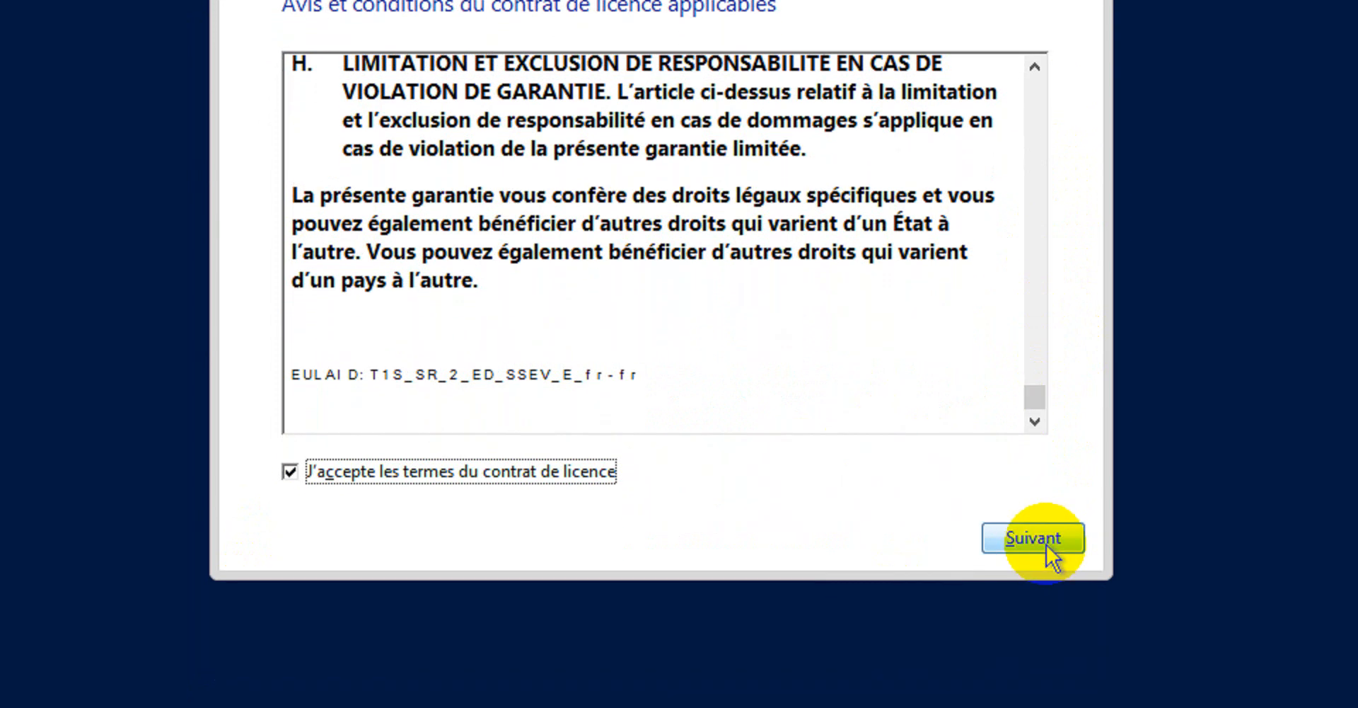
pyautogui.click(1040, 632)
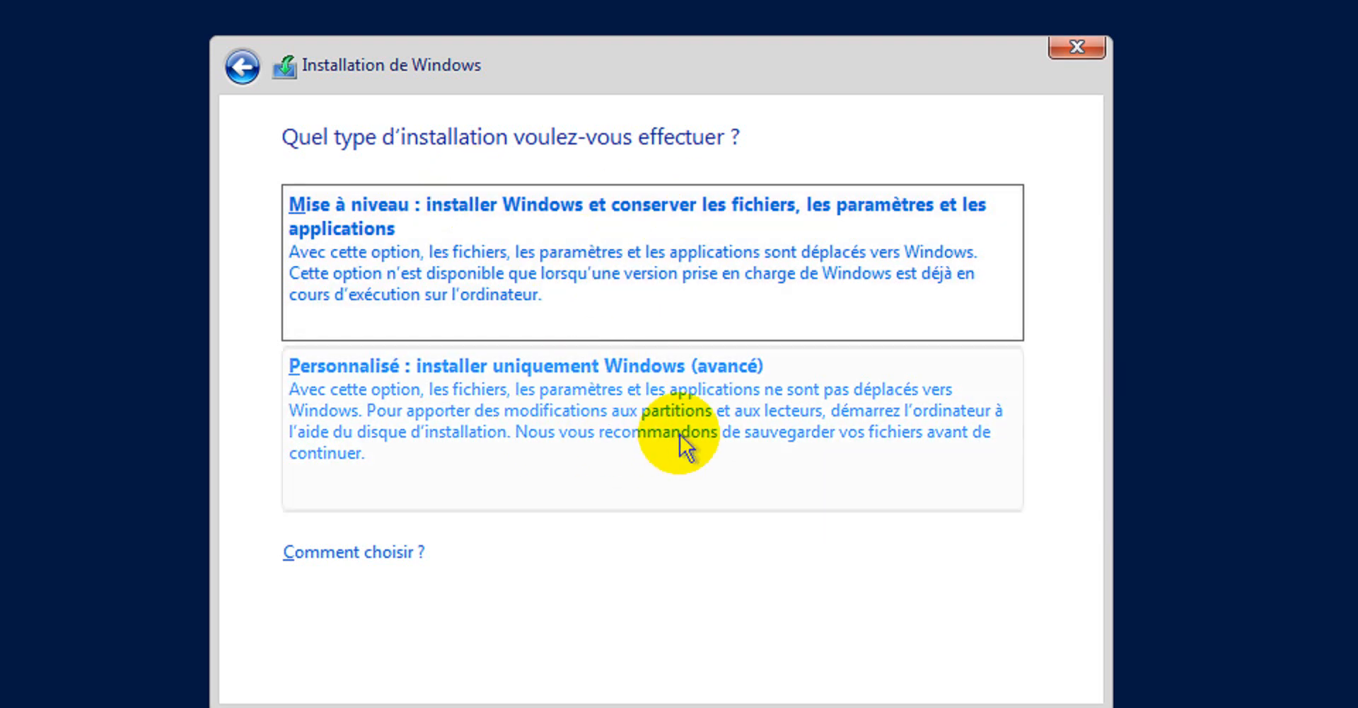
# - Choose the Personnalisé install and create a 1000000 Mo partition, accepting the system-reserved partition
pyautogui.click(768, 388)
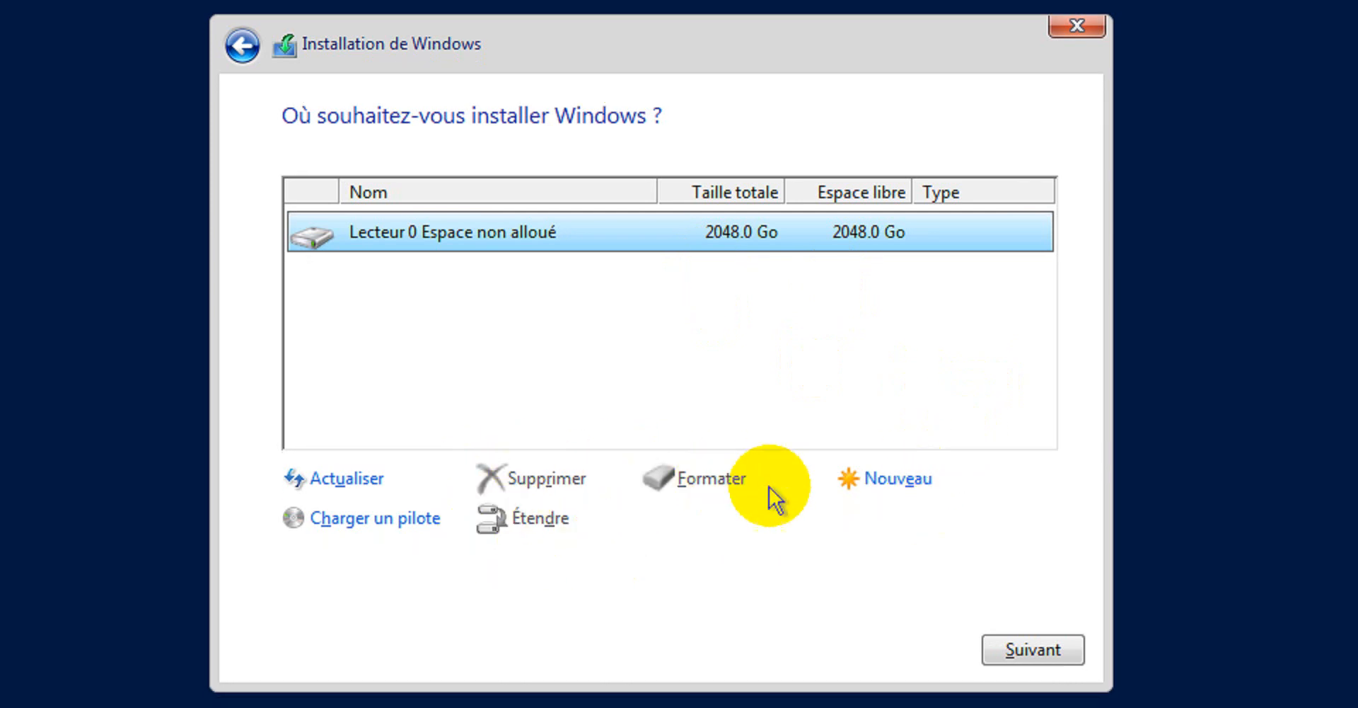
pyautogui.click(905, 475)
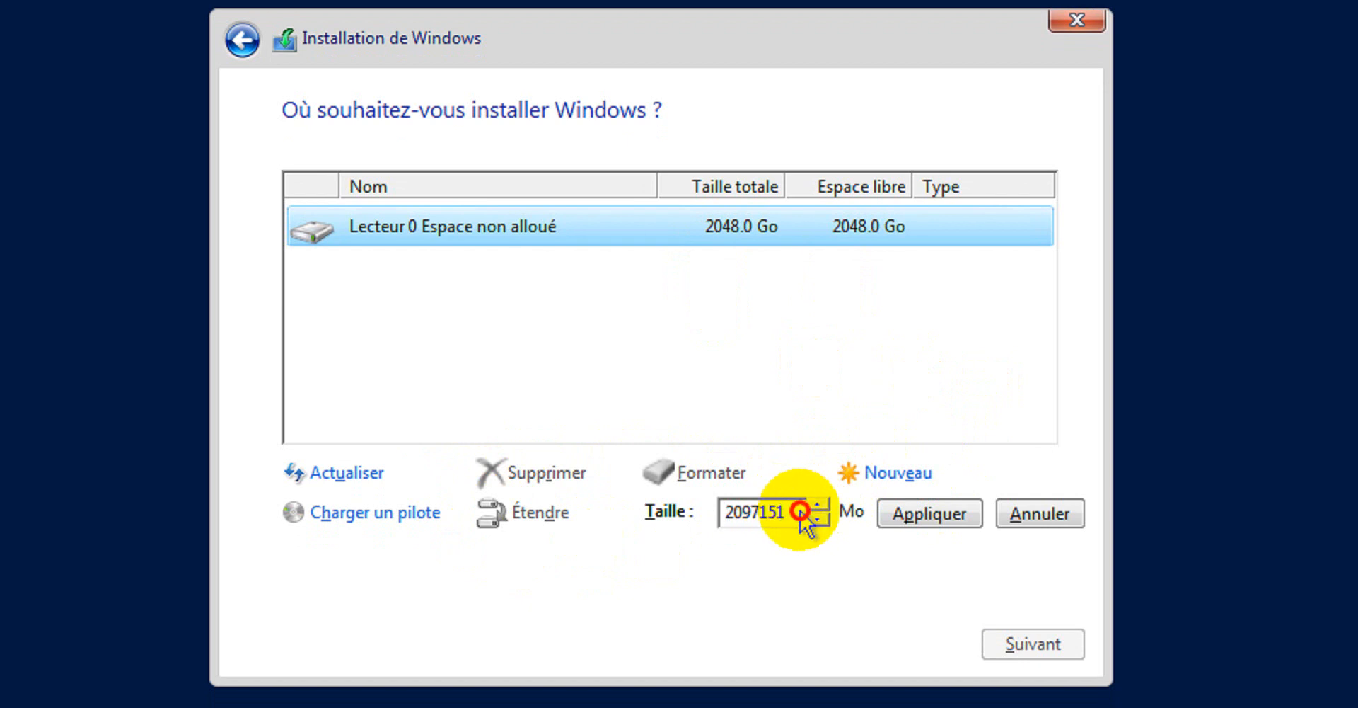
pyautogui.moveTo(791, 511); pyautogui.dragTo(715, 509)
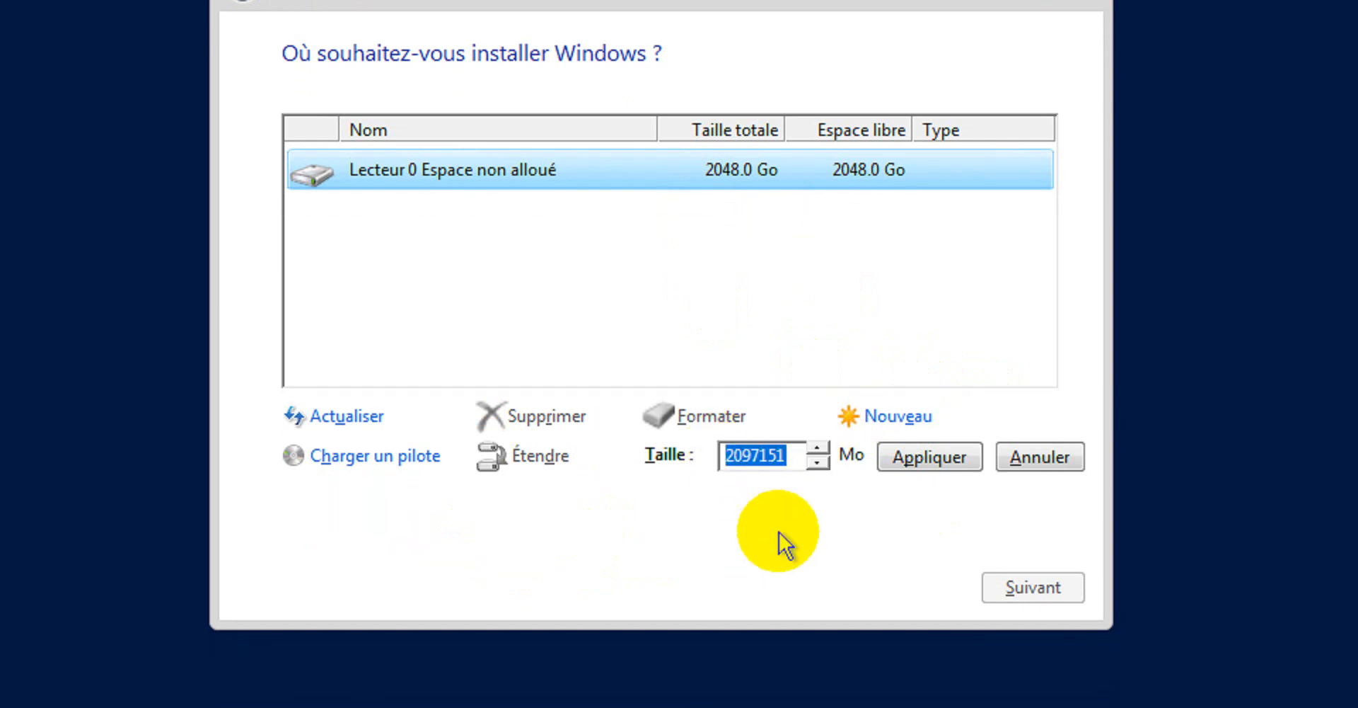
pyautogui.write('10000000')
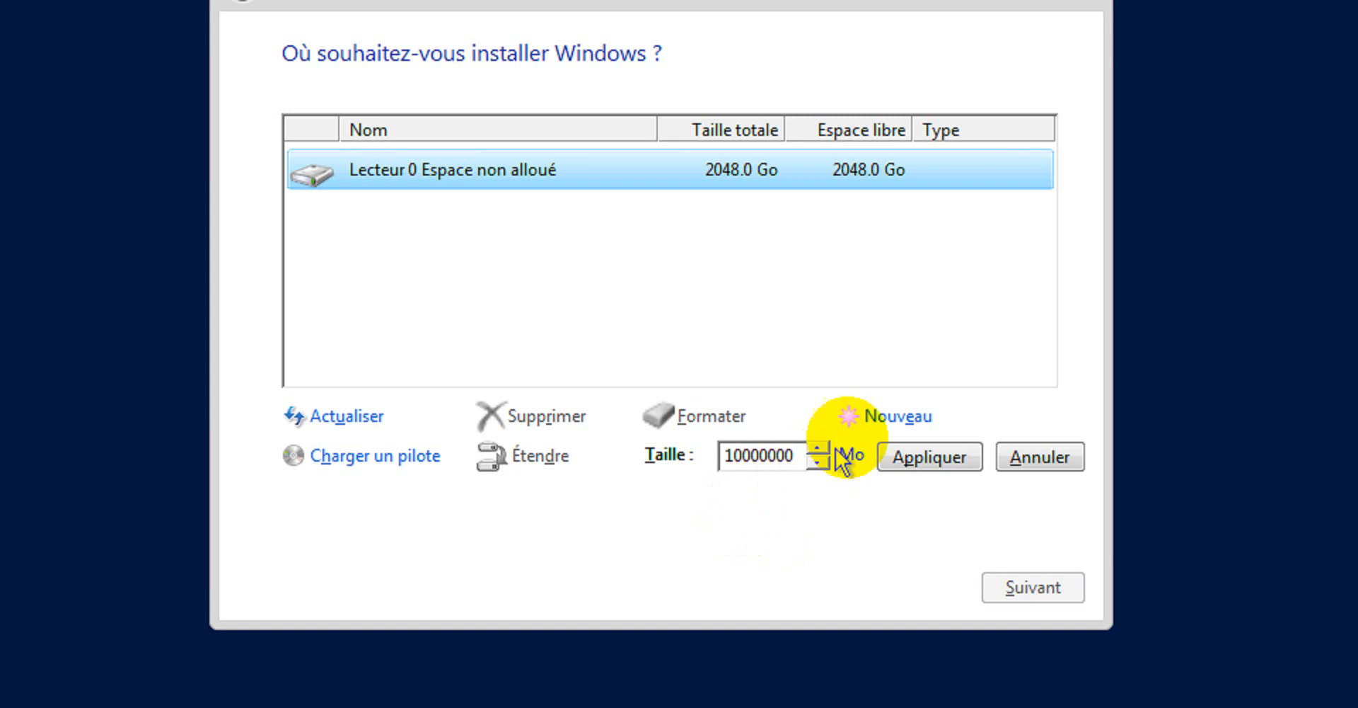
pyautogui.click(932, 456)
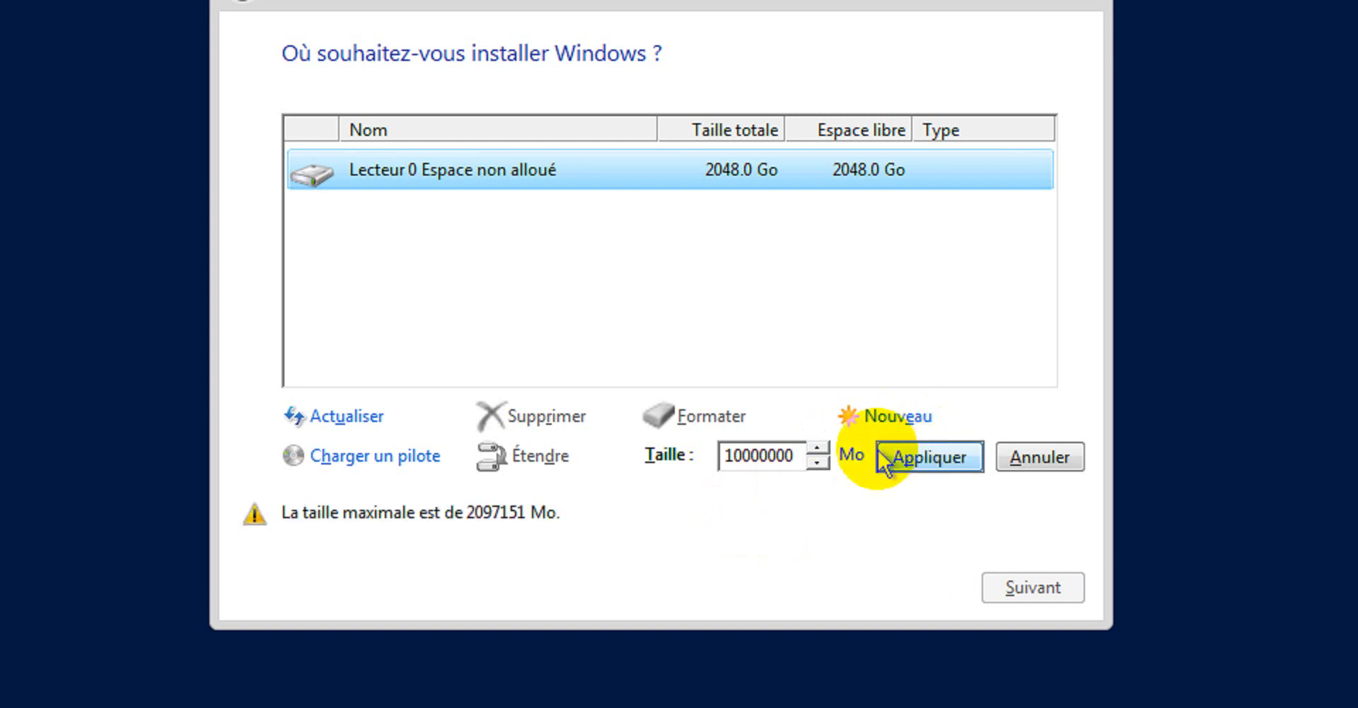
pyautogui.click(800, 460)
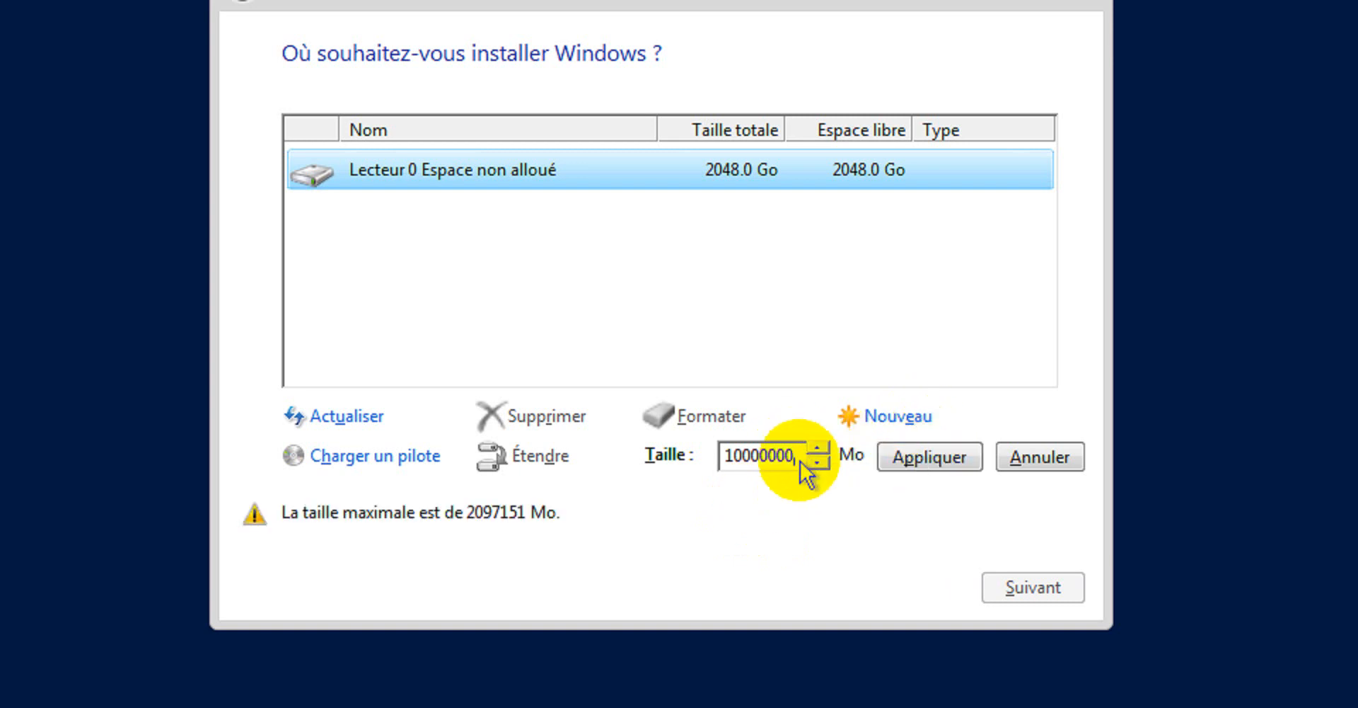
pyautogui.press('BackSpace')
pyautogui.click(913, 458)
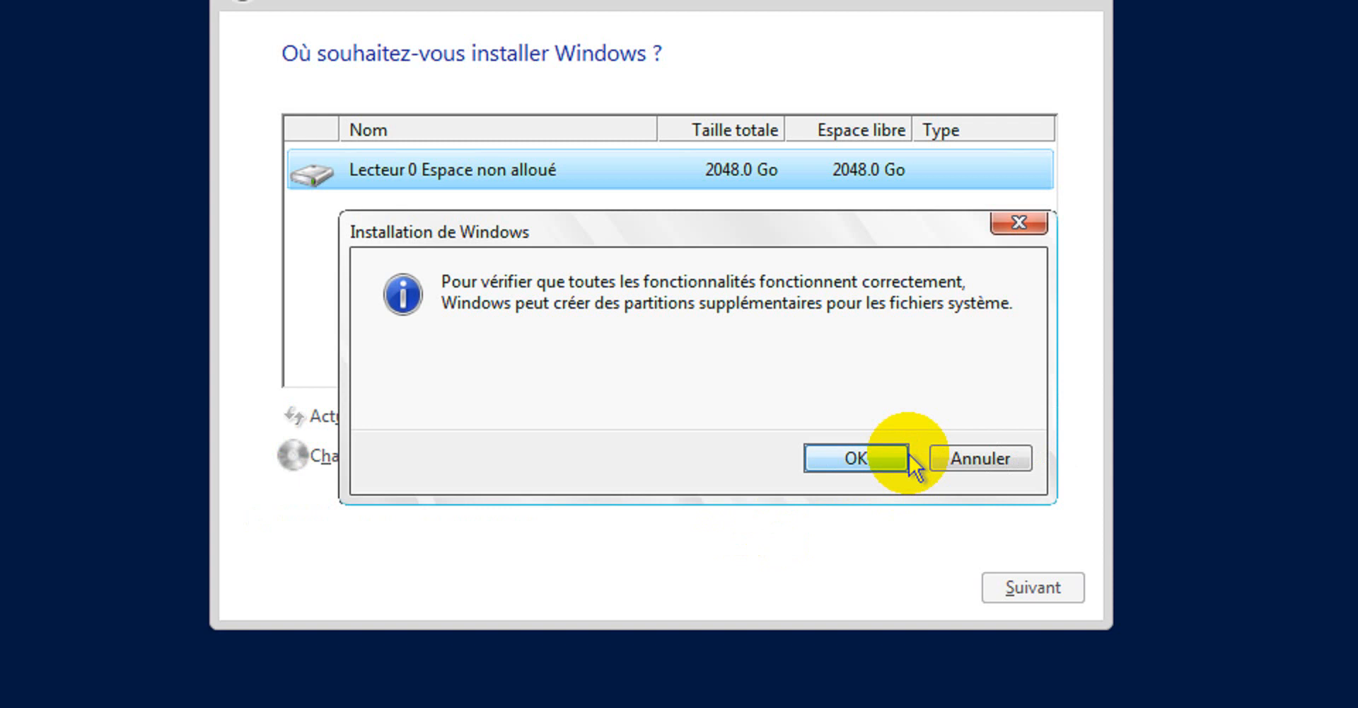
pyautogui.click(873, 456)
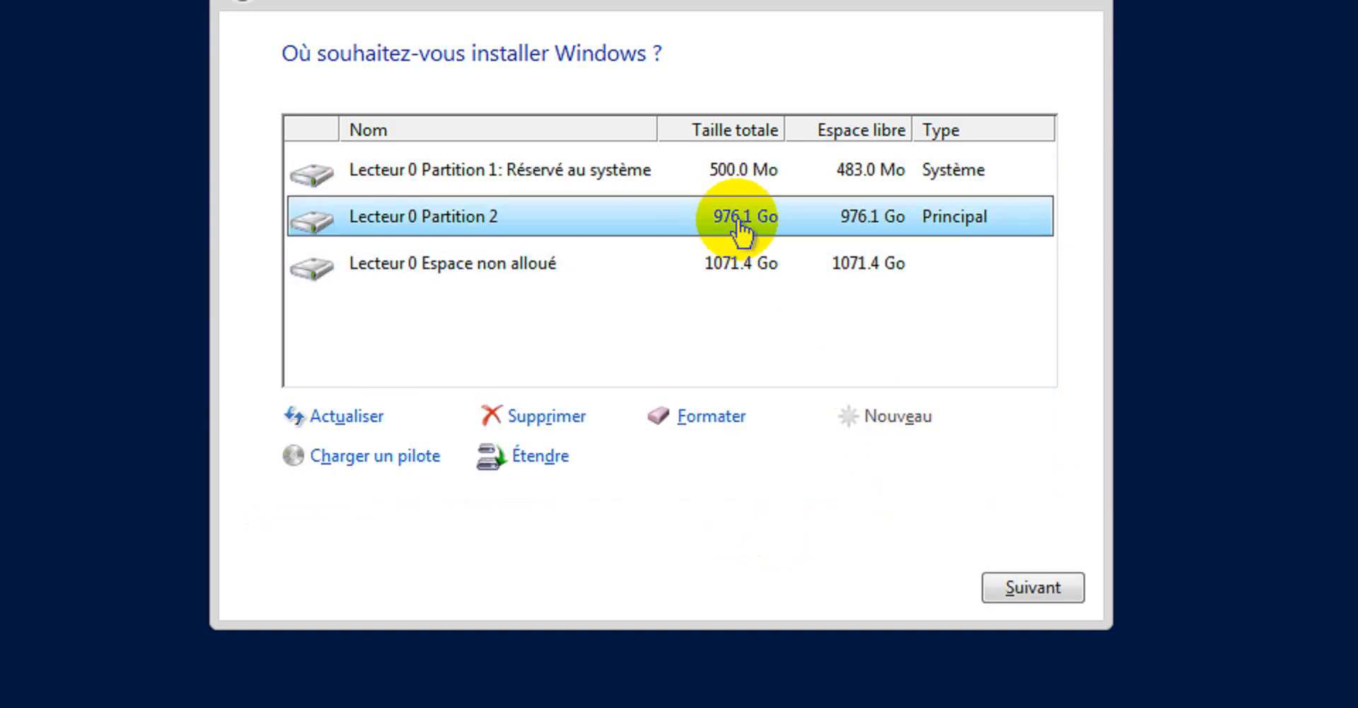
# - Create Partition 3 with size 500000 Mo in the unallocated space
pyautogui.click(732, 277)
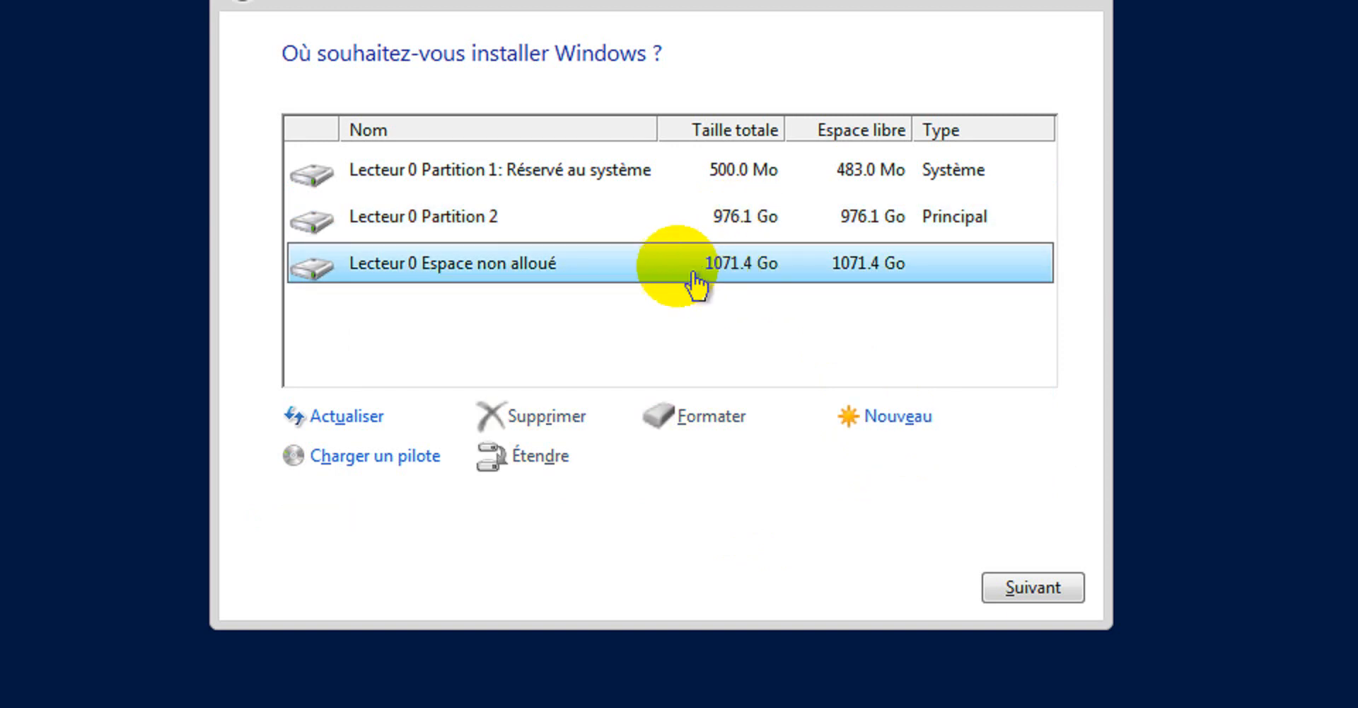
pyautogui.click(615, 217)
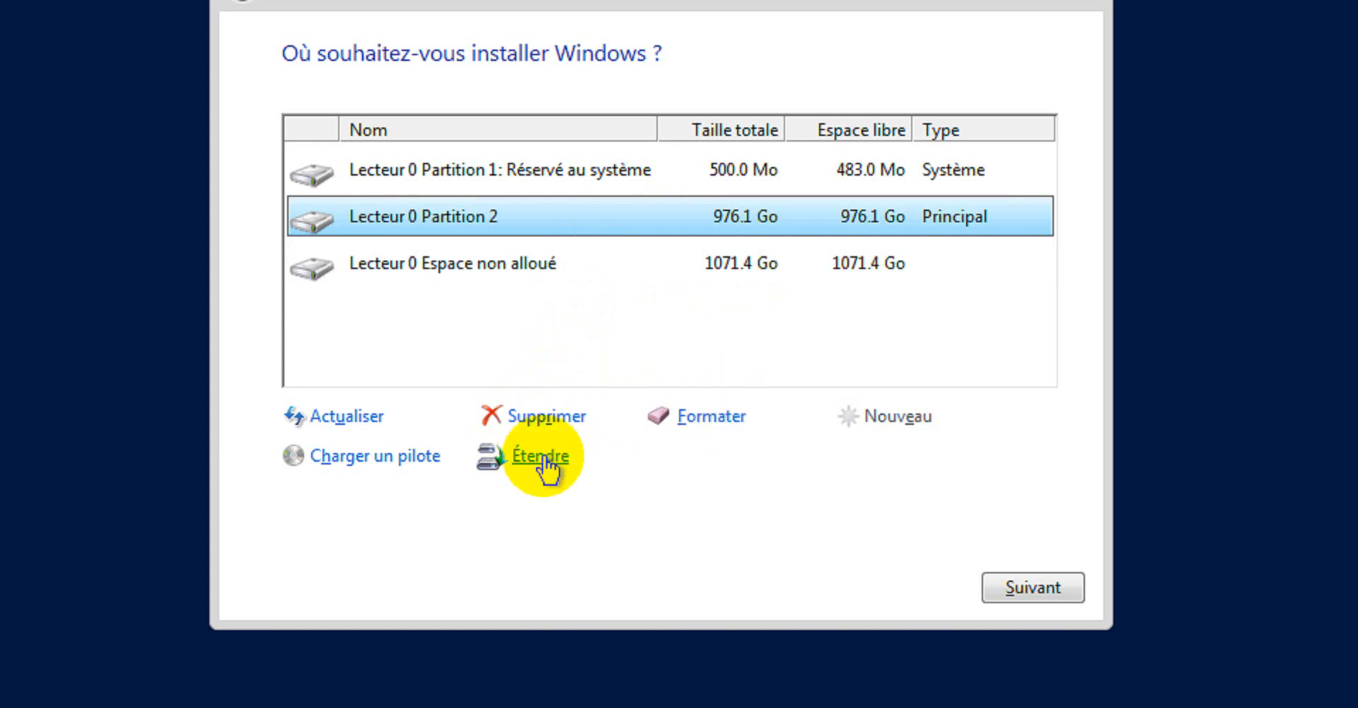
pyautogui.click(537, 266)
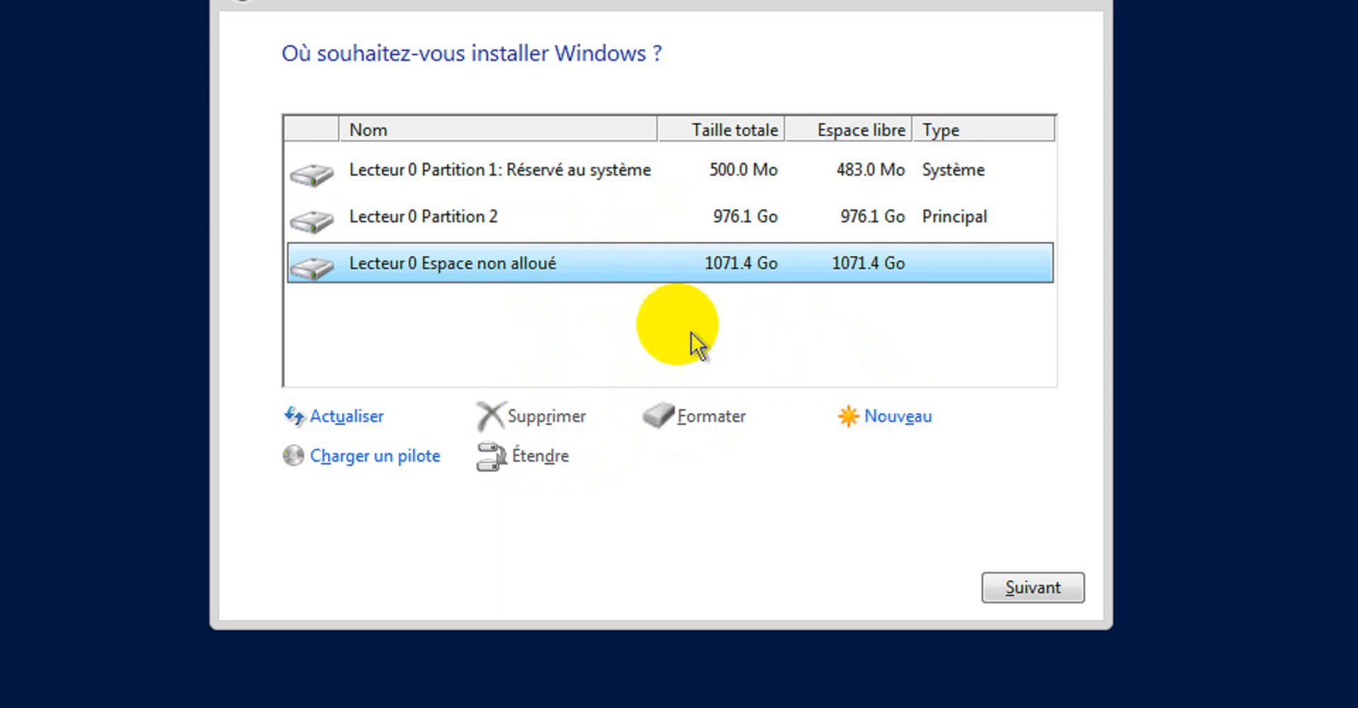
pyautogui.click(875, 419)
pyautogui.moveTo(792, 455); pyautogui.dragTo(726, 455)
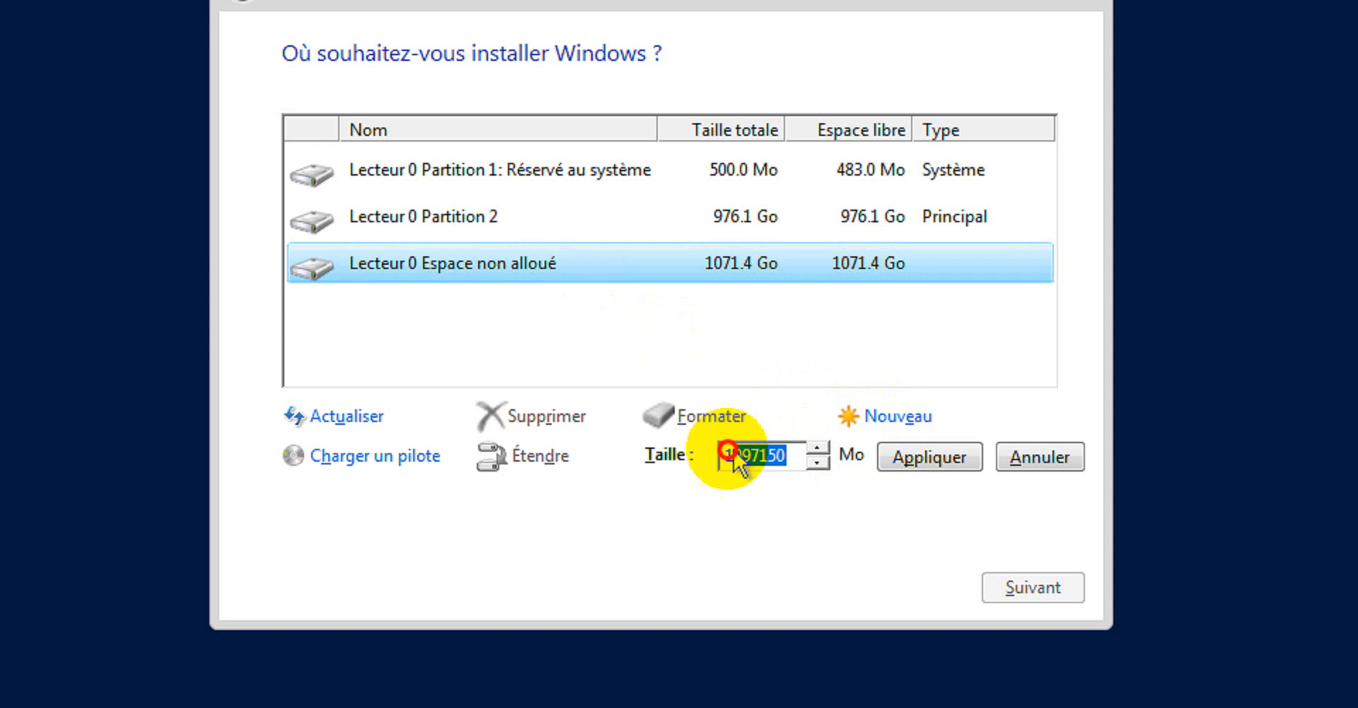
pyautogui.write('500000')
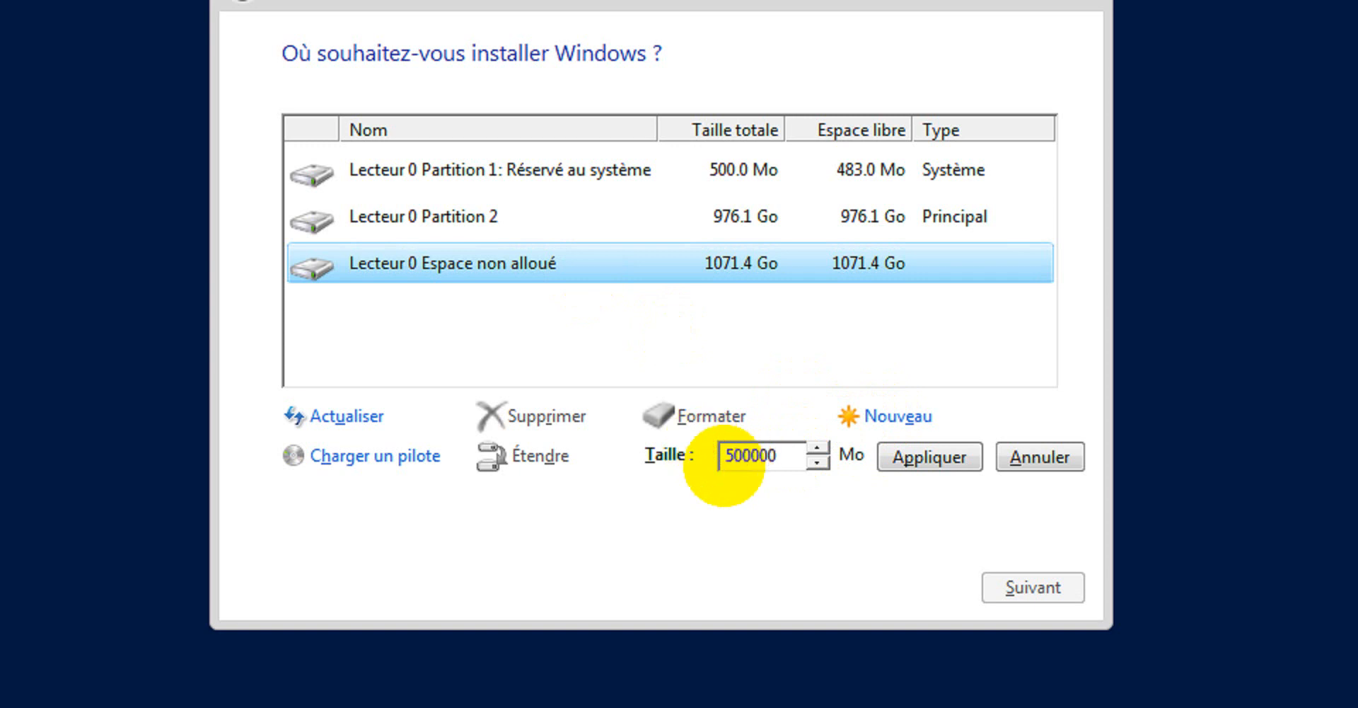
pyautogui.click(932, 457)
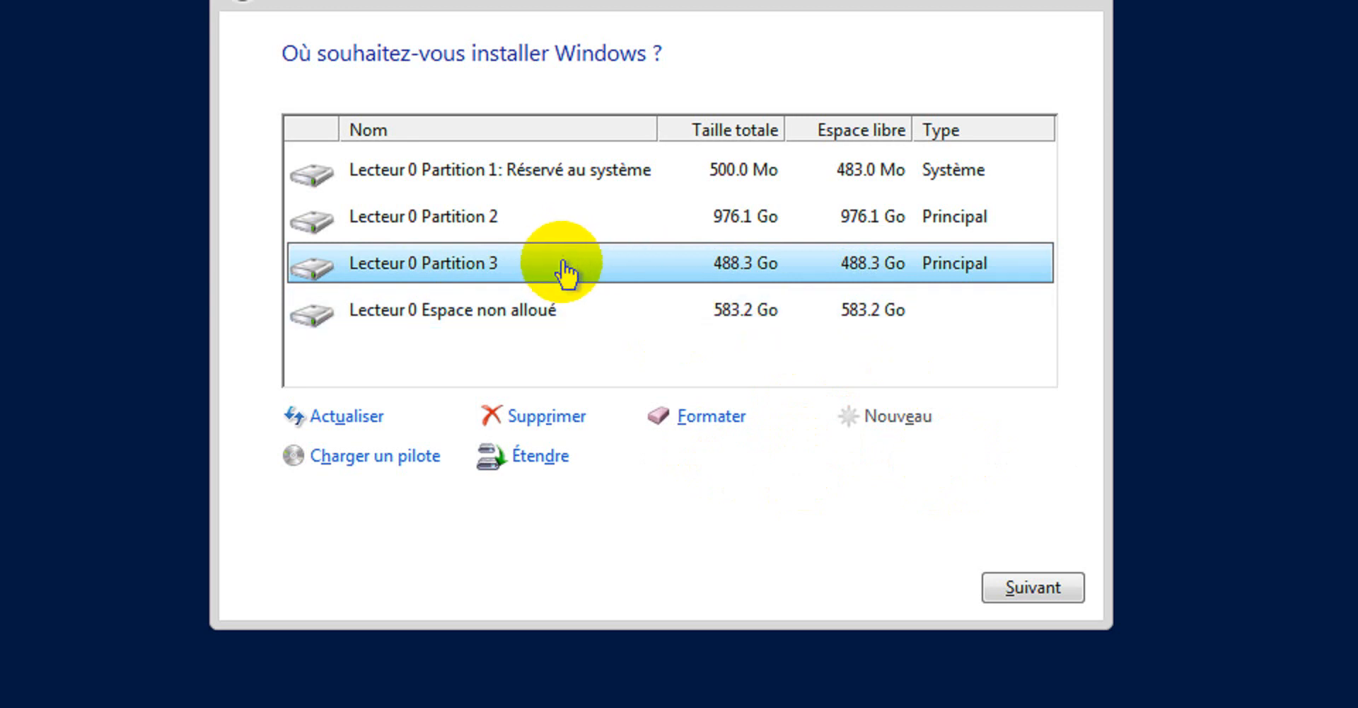
pyautogui.click(539, 227)
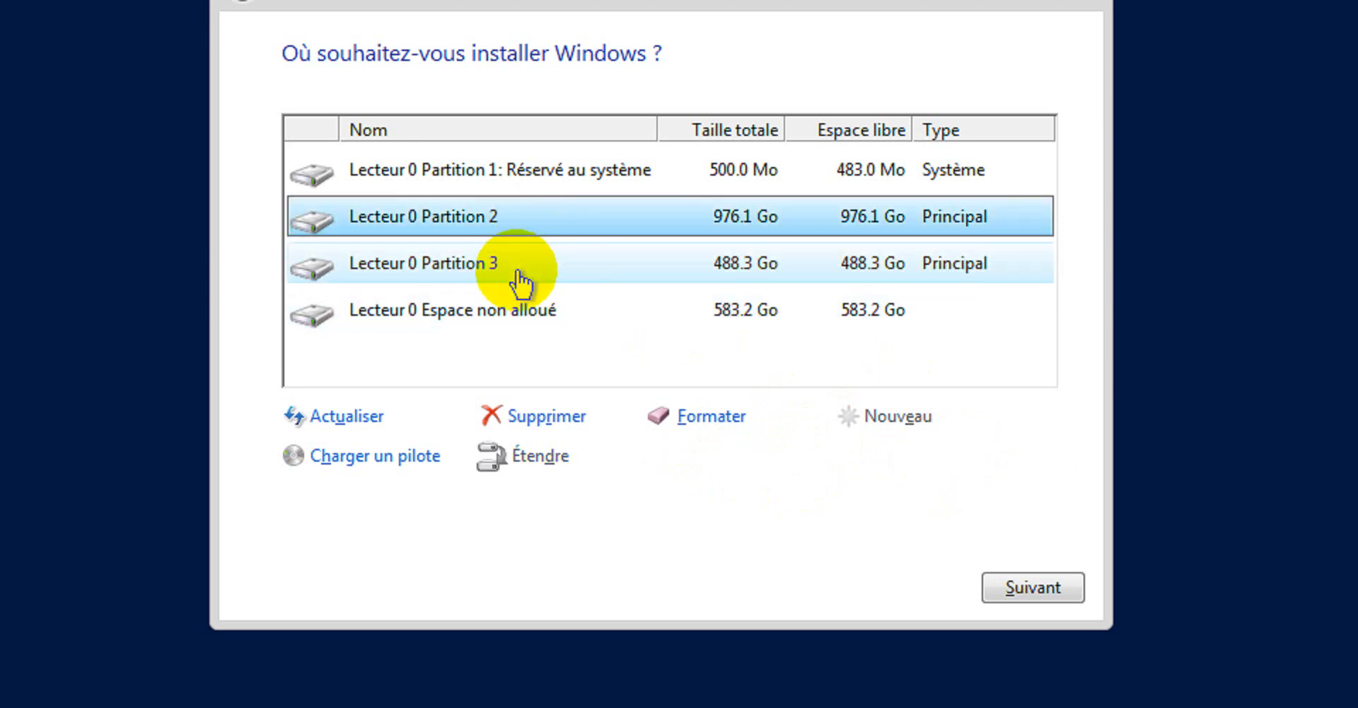
pyautogui.click(522, 275)
pyautogui.click(540, 226)
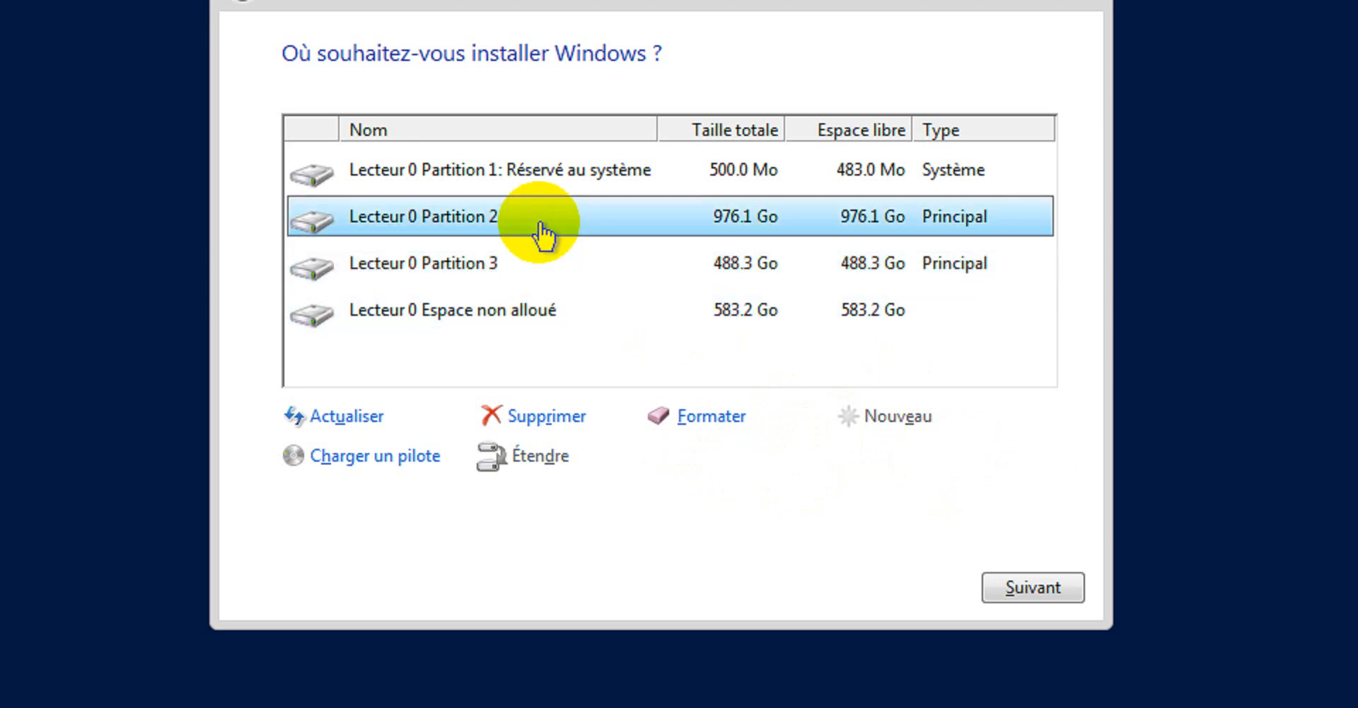
pyautogui.click(530, 273)
# - Create Partition 4 from all remaining unallocated space and review the partitions
pyautogui.click(563, 312)
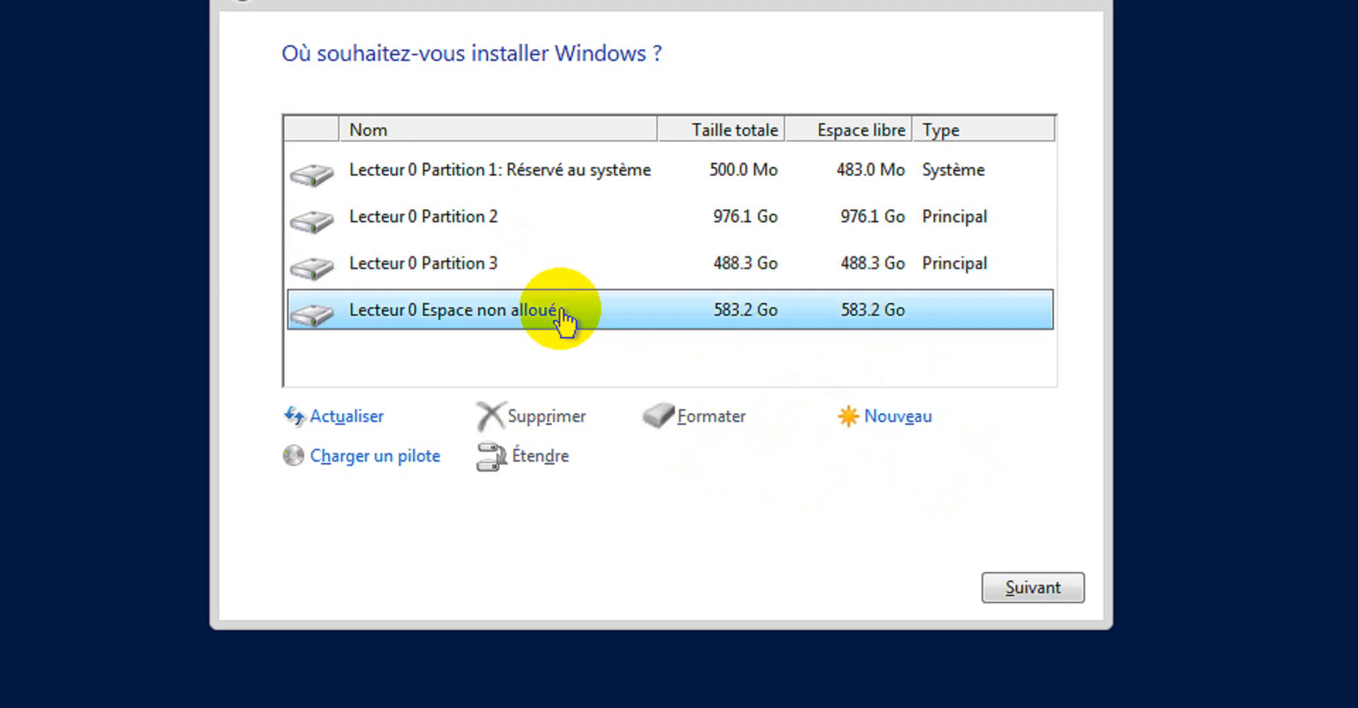
pyautogui.click(890, 419)
pyautogui.click(930, 457)
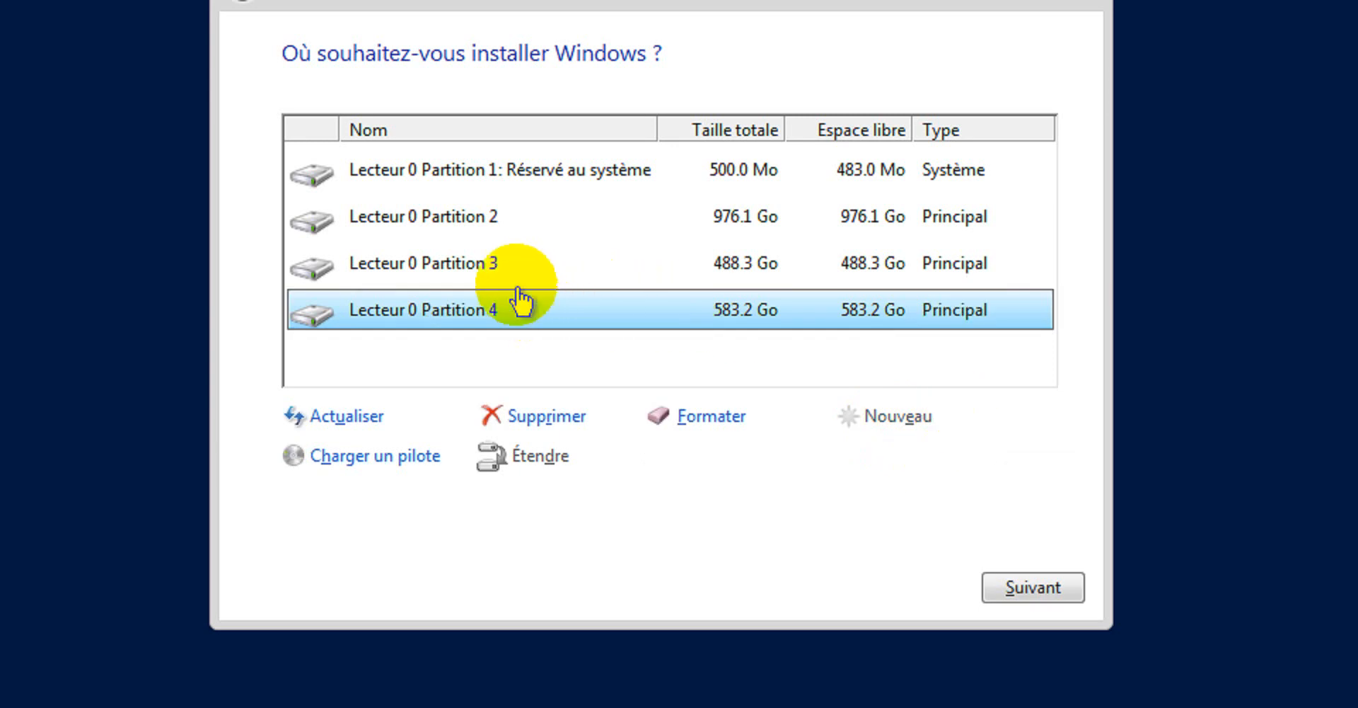
pyautogui.click(509, 266)
pyautogui.click(519, 226)
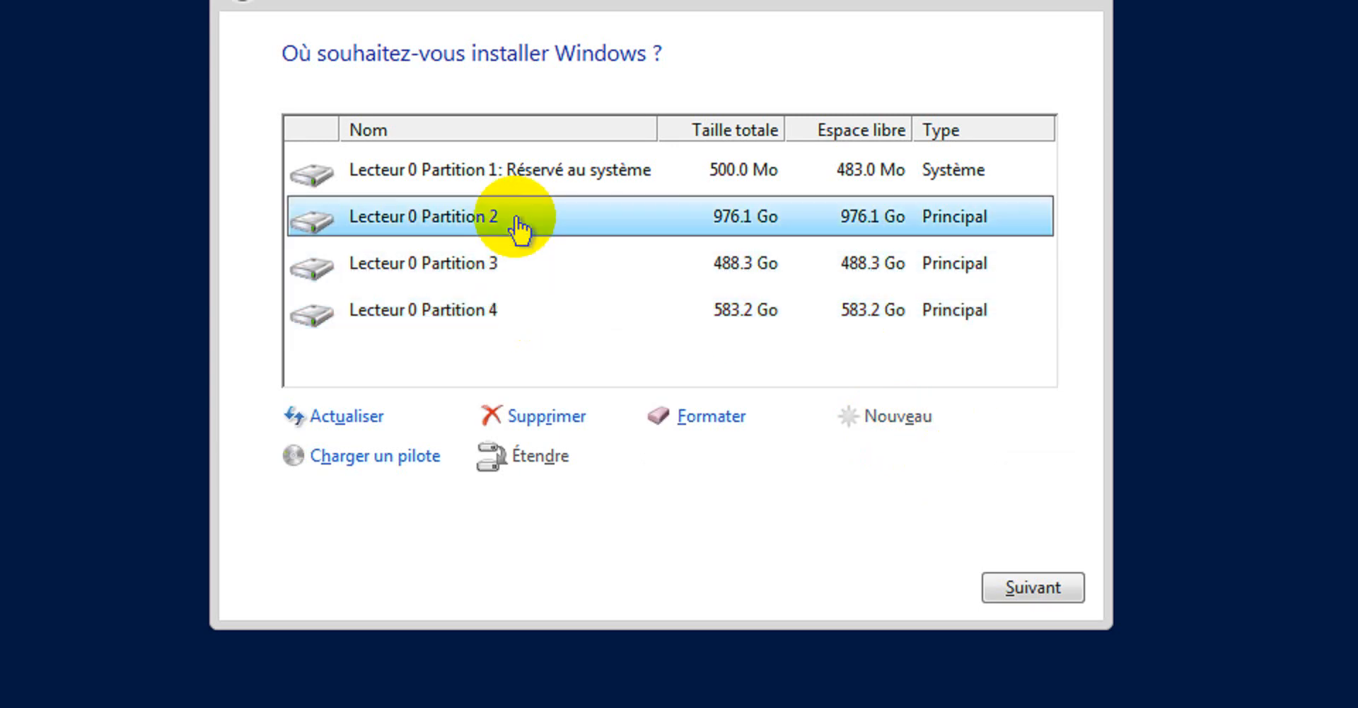
pyautogui.click(507, 270)
pyautogui.click(509, 317)
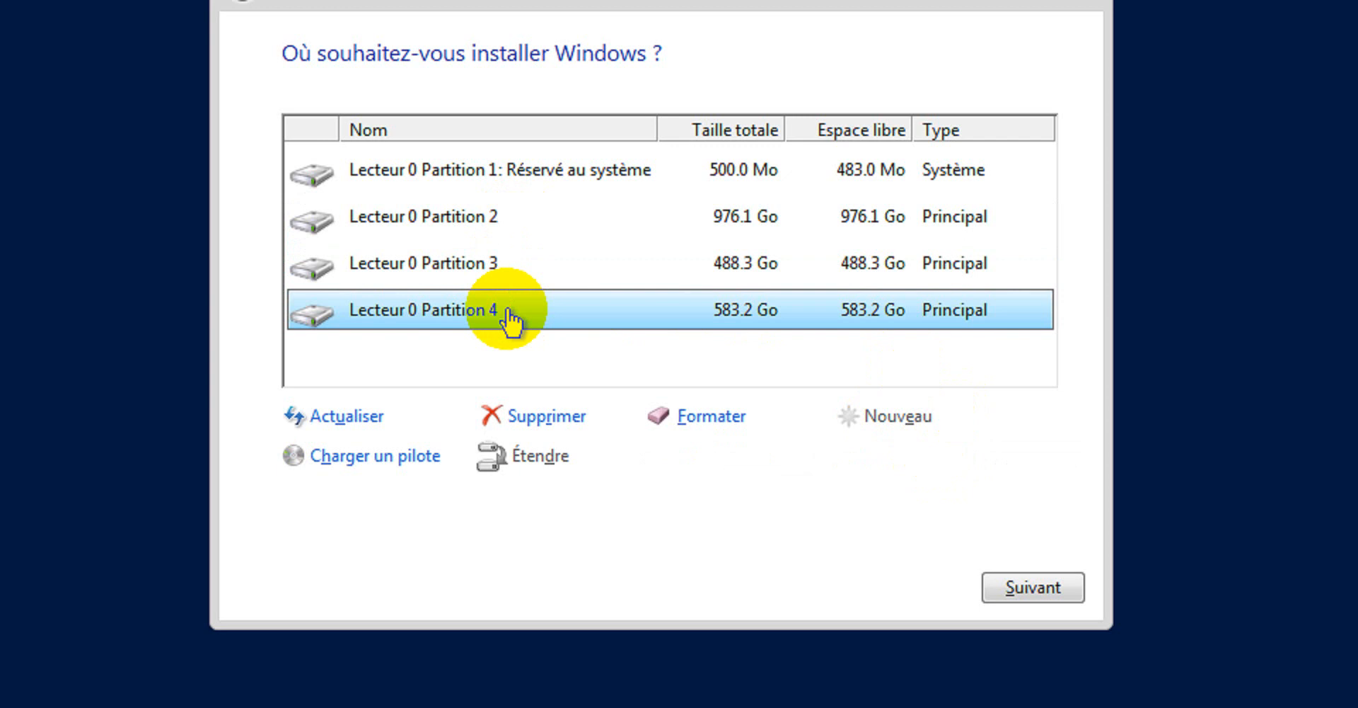
pyautogui.click(534, 239)
pyautogui.click(539, 269)
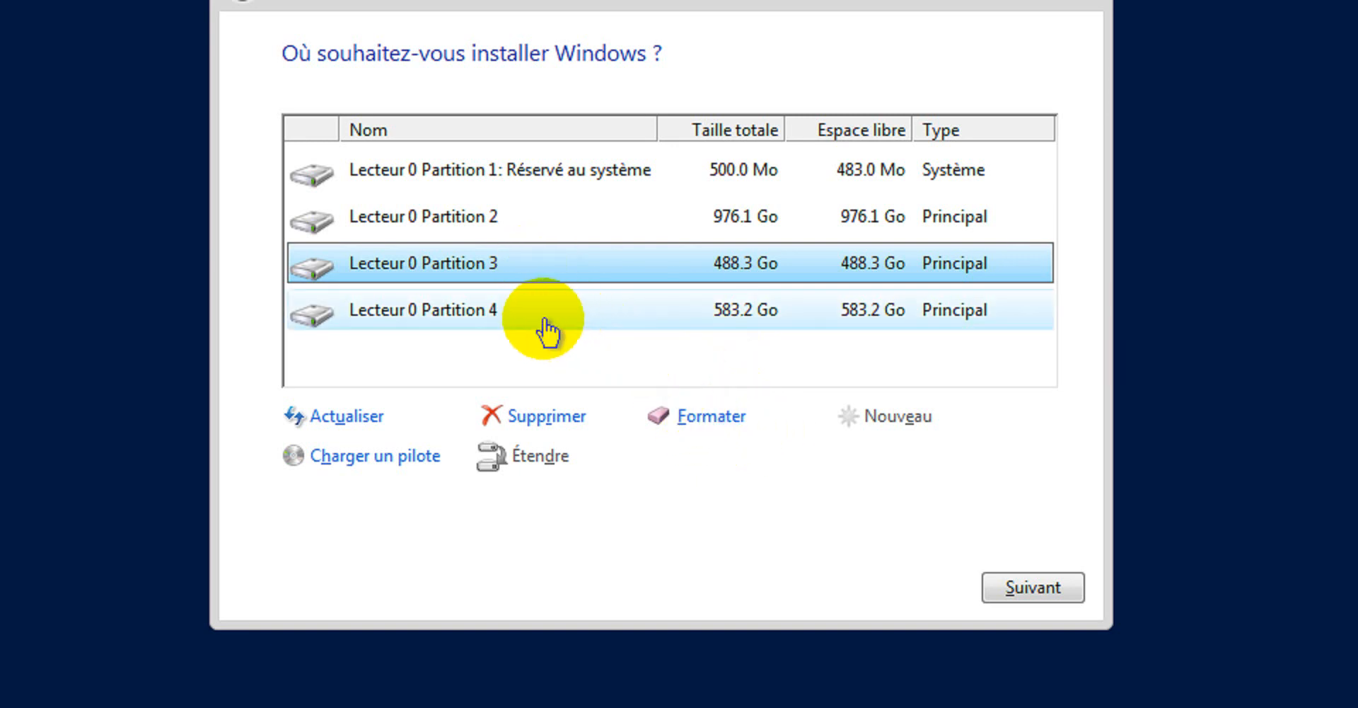
# - Format Partition 3, confirming the data-loss warning
pyautogui.click(610, 322)
pyautogui.click(555, 265)
pyautogui.click(691, 398)
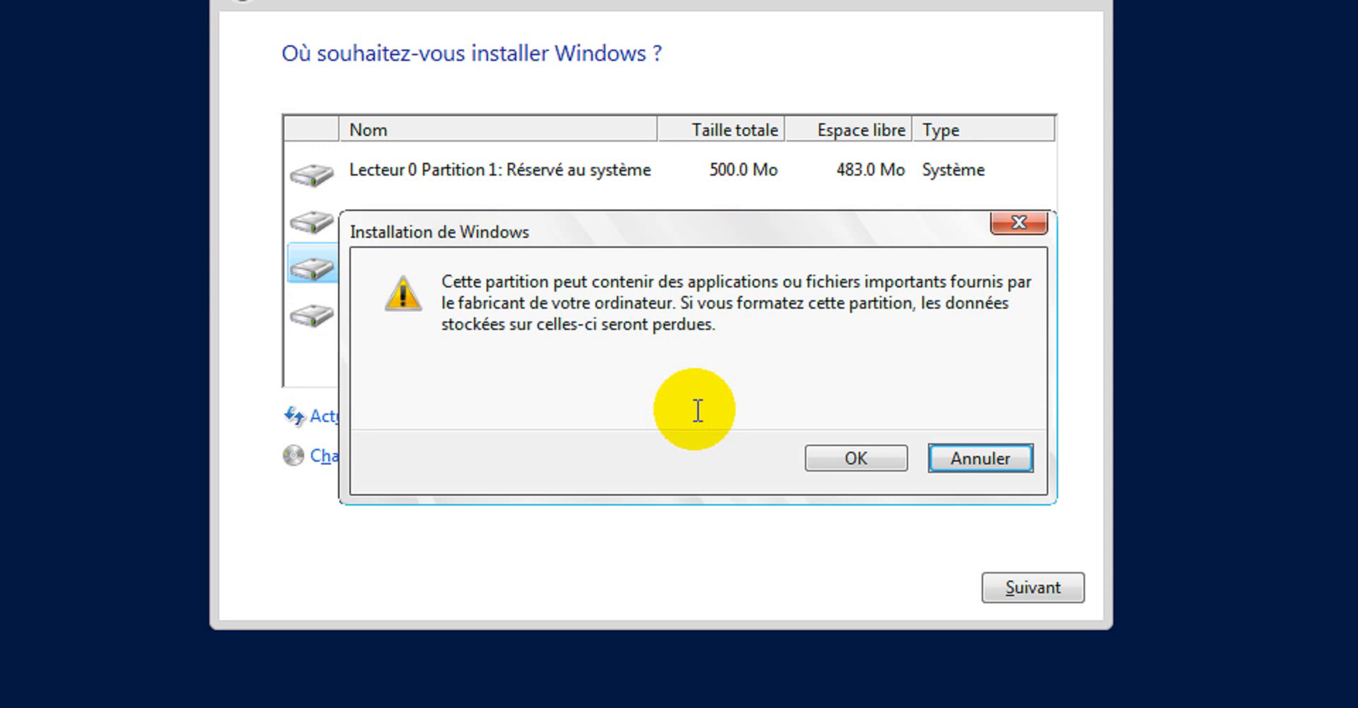
pyautogui.click(871, 462)
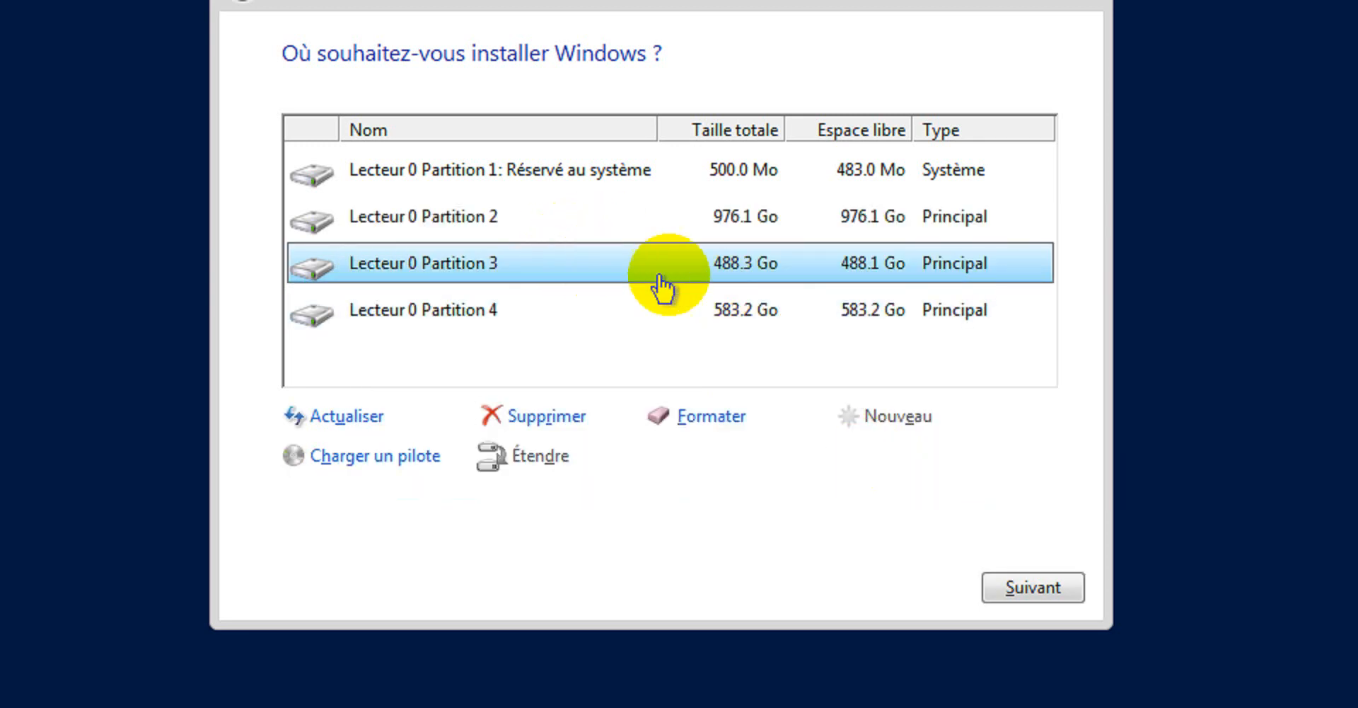
# - Review Partitions 4, 3 and 2, then select the system-reserved partition
pyautogui.click(590, 311)
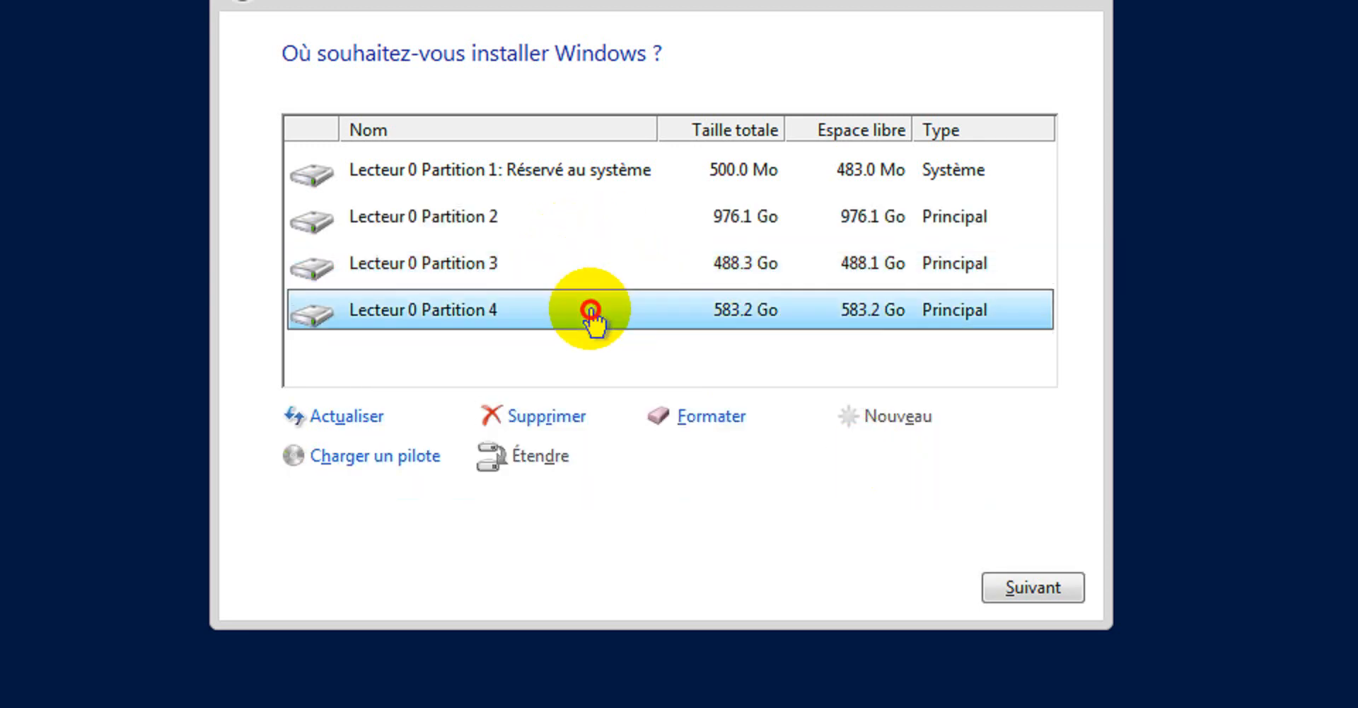
pyautogui.click(544, 270)
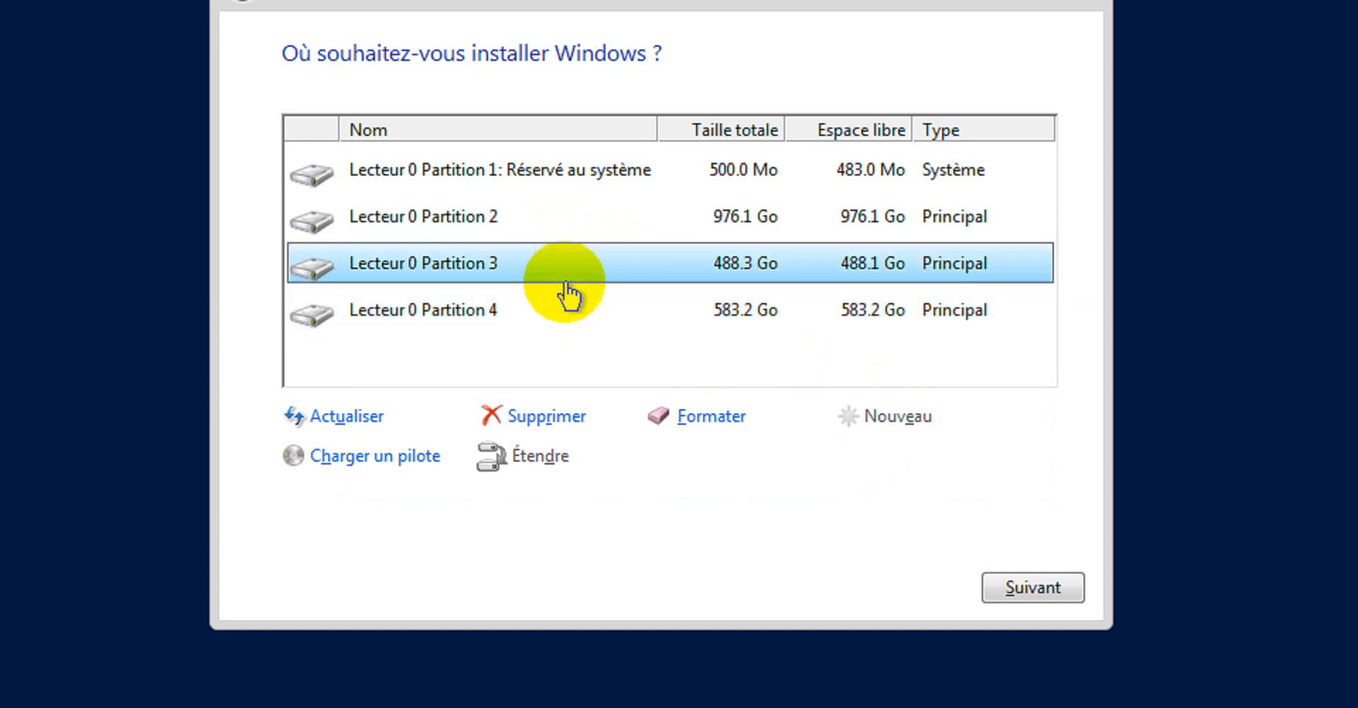
pyautogui.click(578, 314)
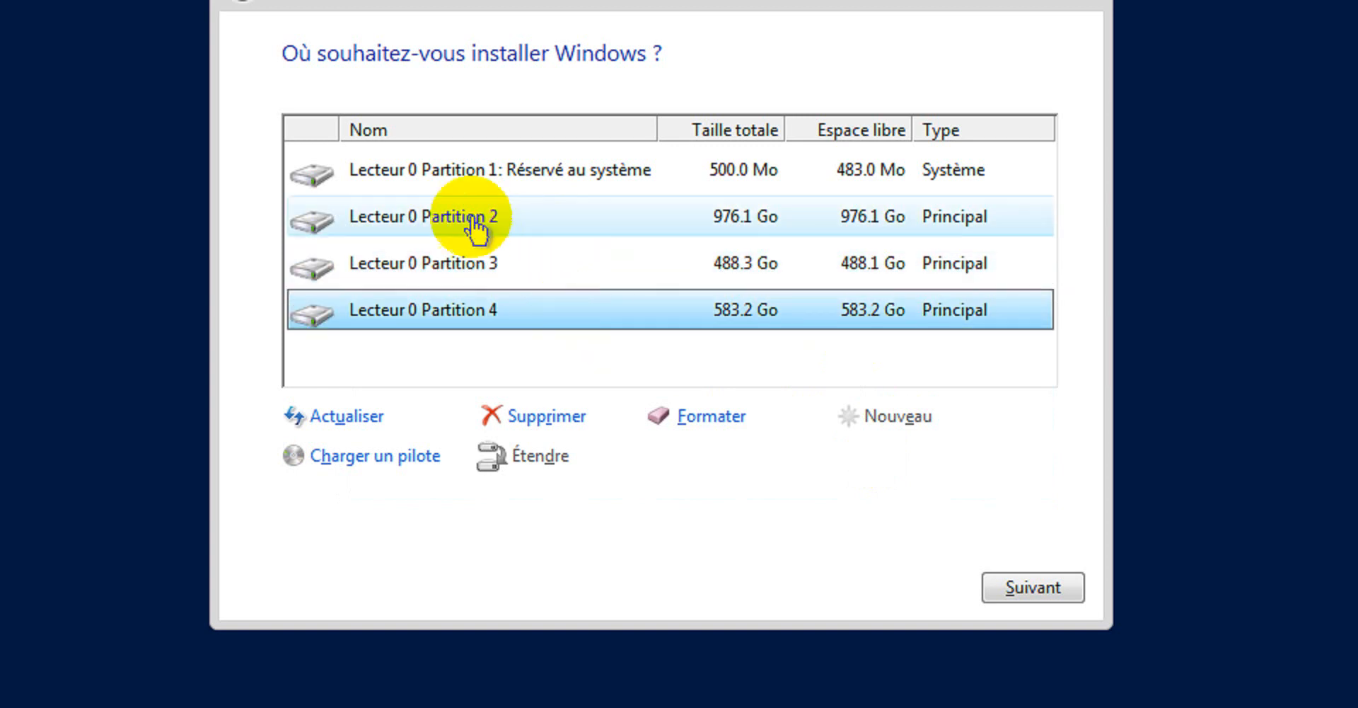
pyautogui.click(516, 220)
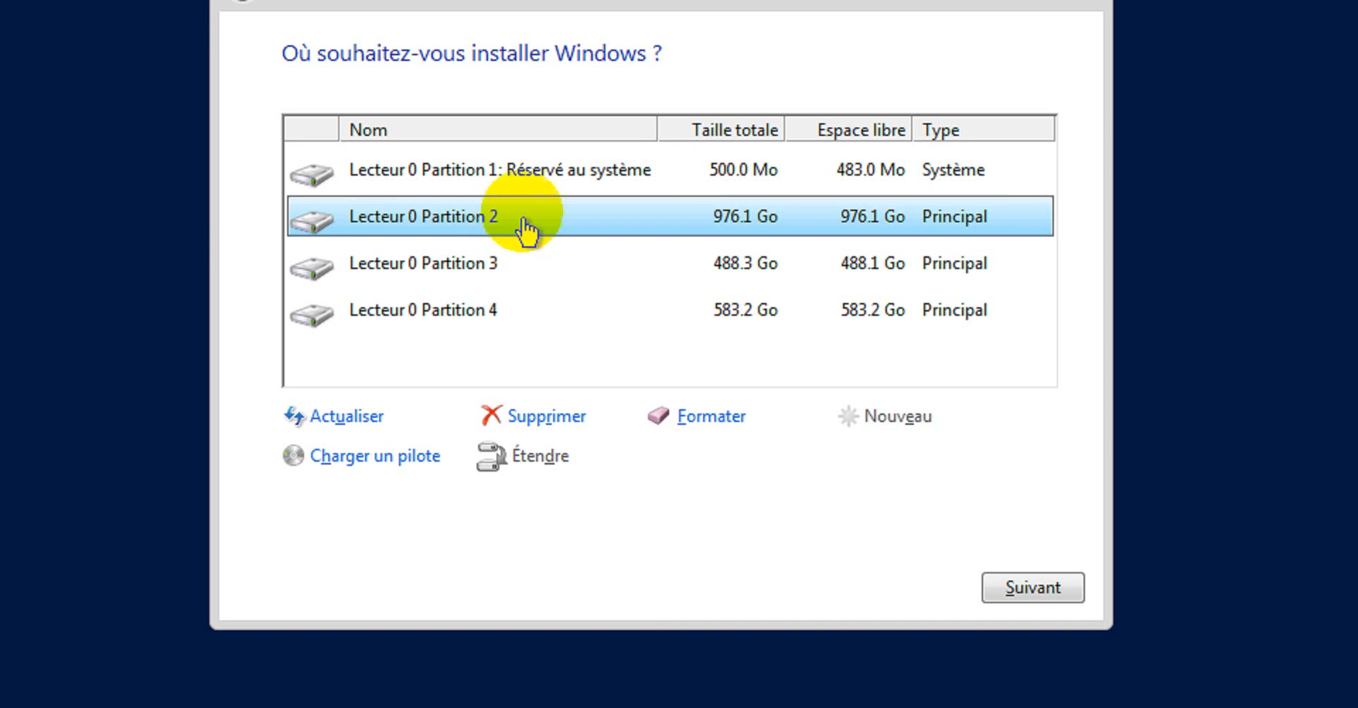
pyautogui.click(548, 183)
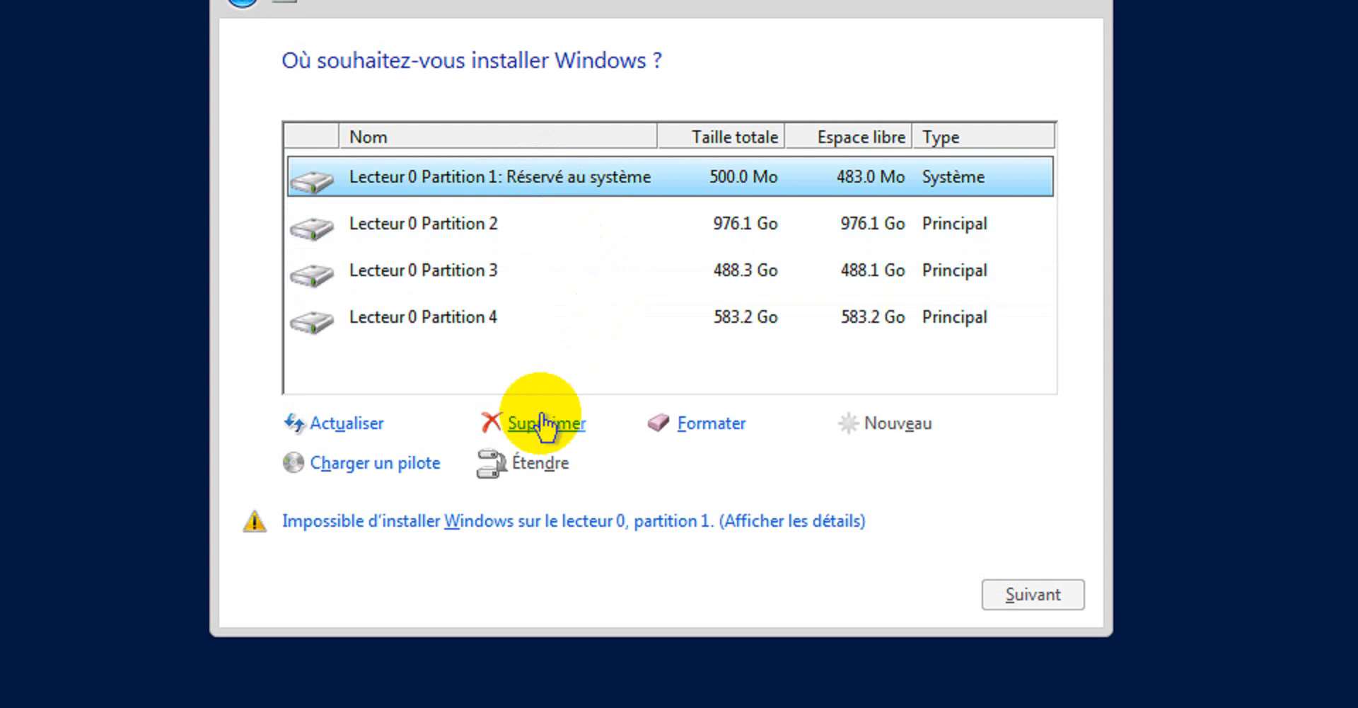
# - Delete the three data partitions one by one, confirming each data-loss warning
pyautogui.click(505, 234)
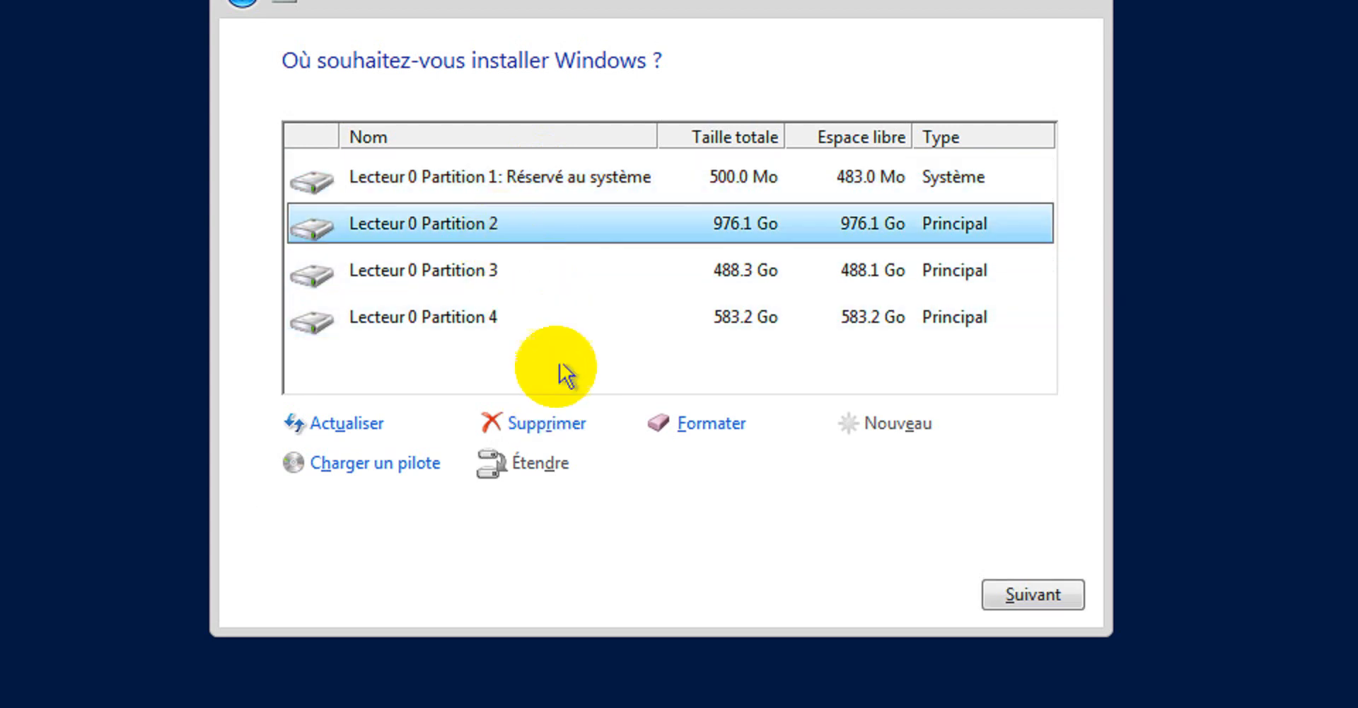
pyautogui.click(546, 425)
pyautogui.click(841, 461)
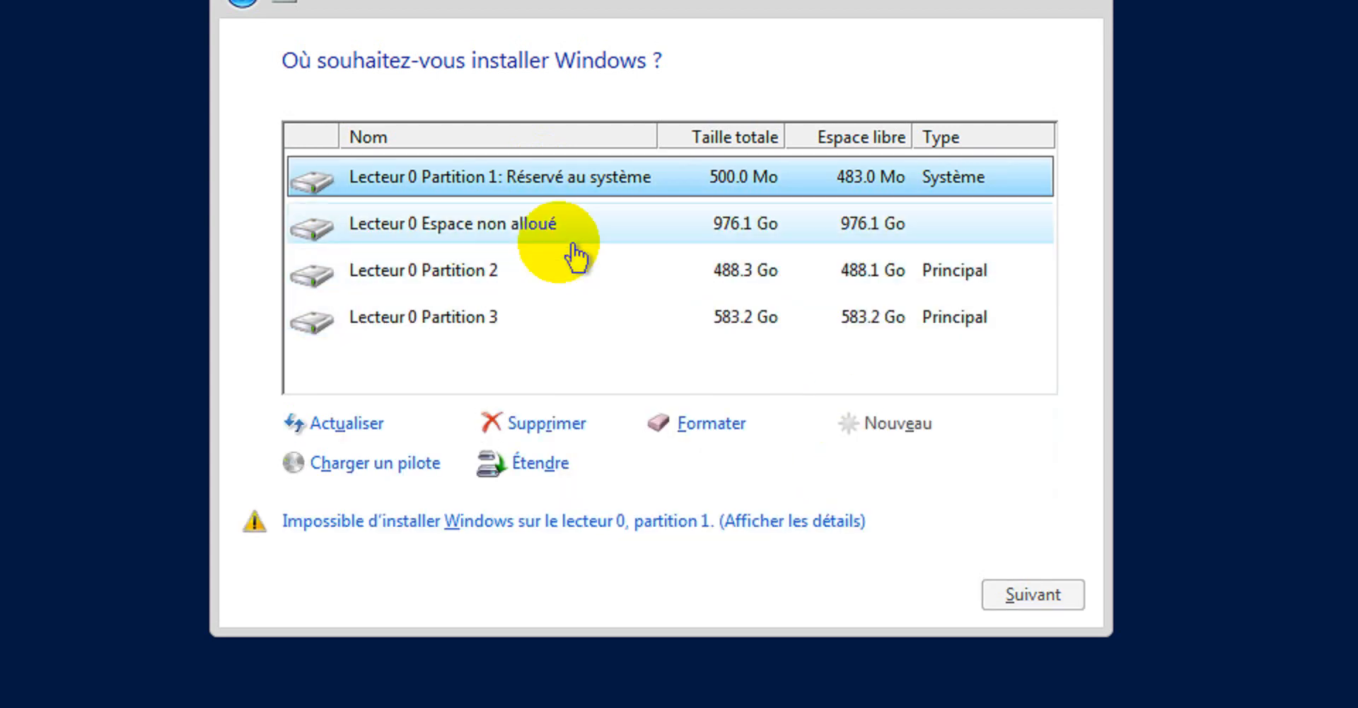
pyautogui.click(500, 272)
pyautogui.click(540, 424)
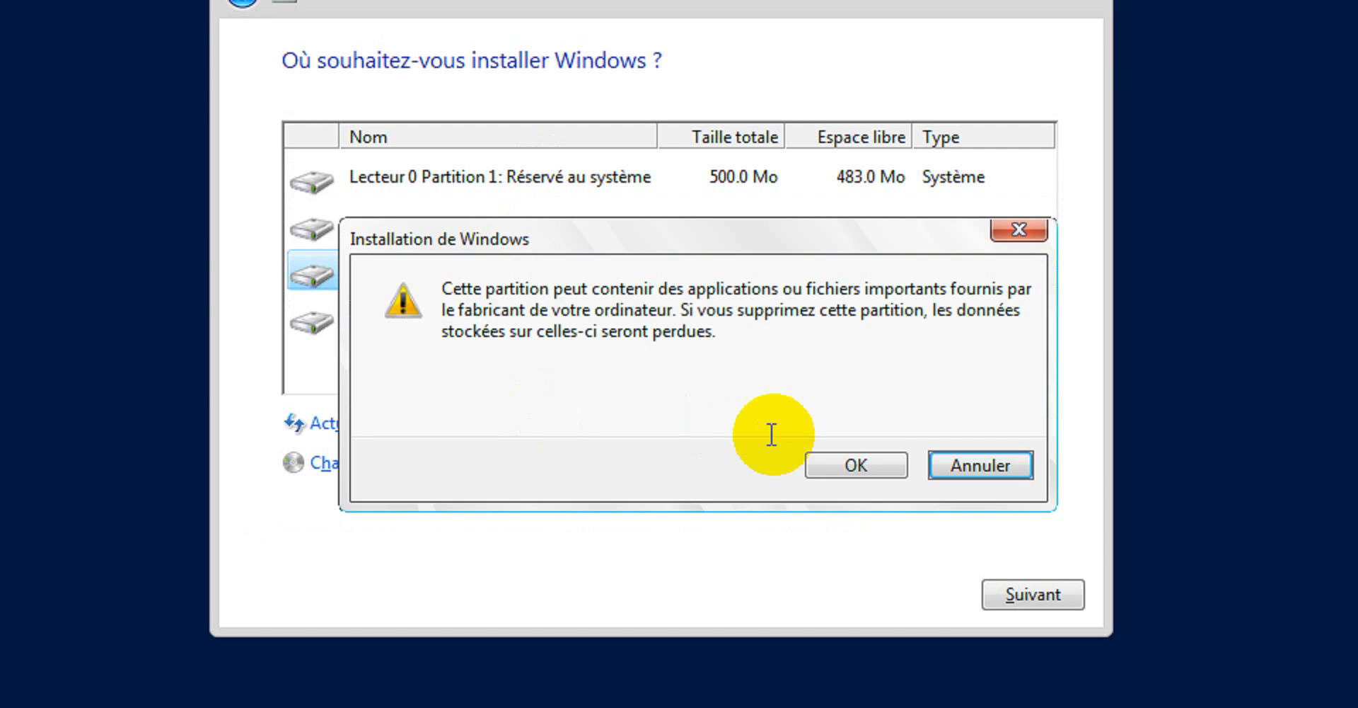
pyautogui.click(838, 466)
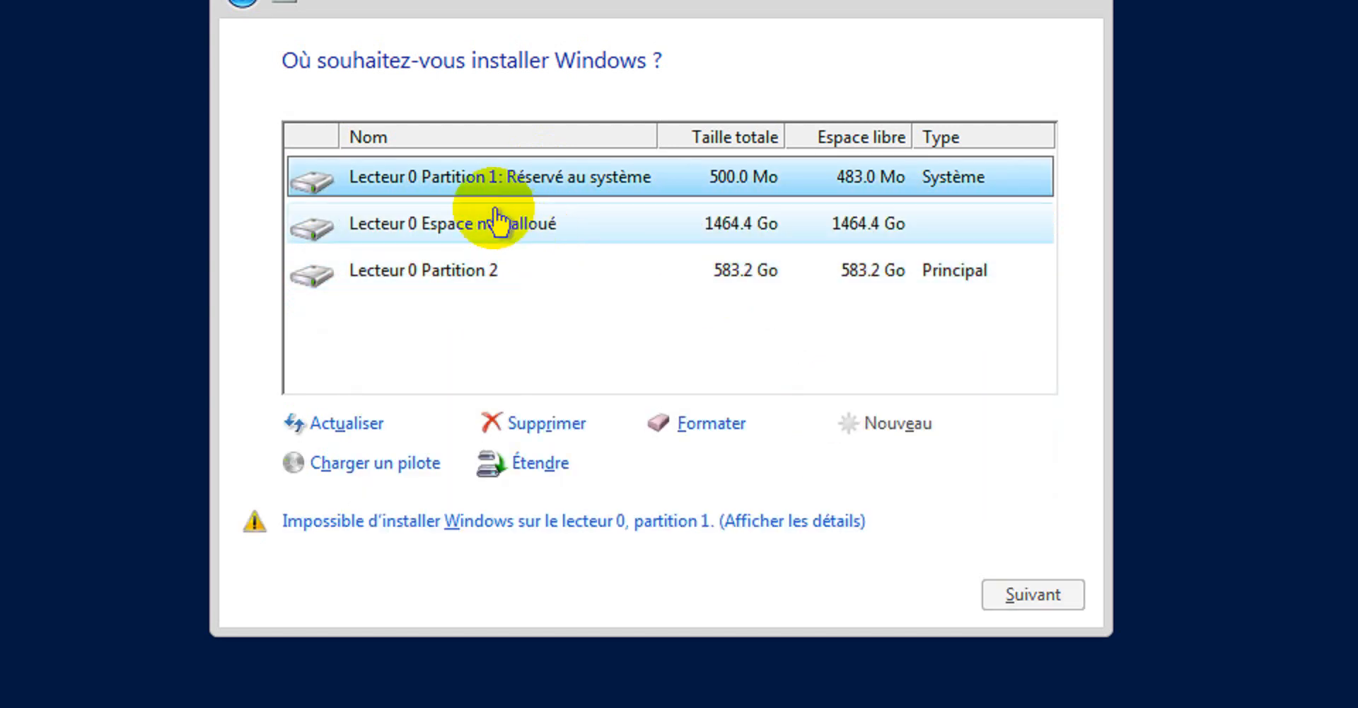
pyautogui.click(489, 272)
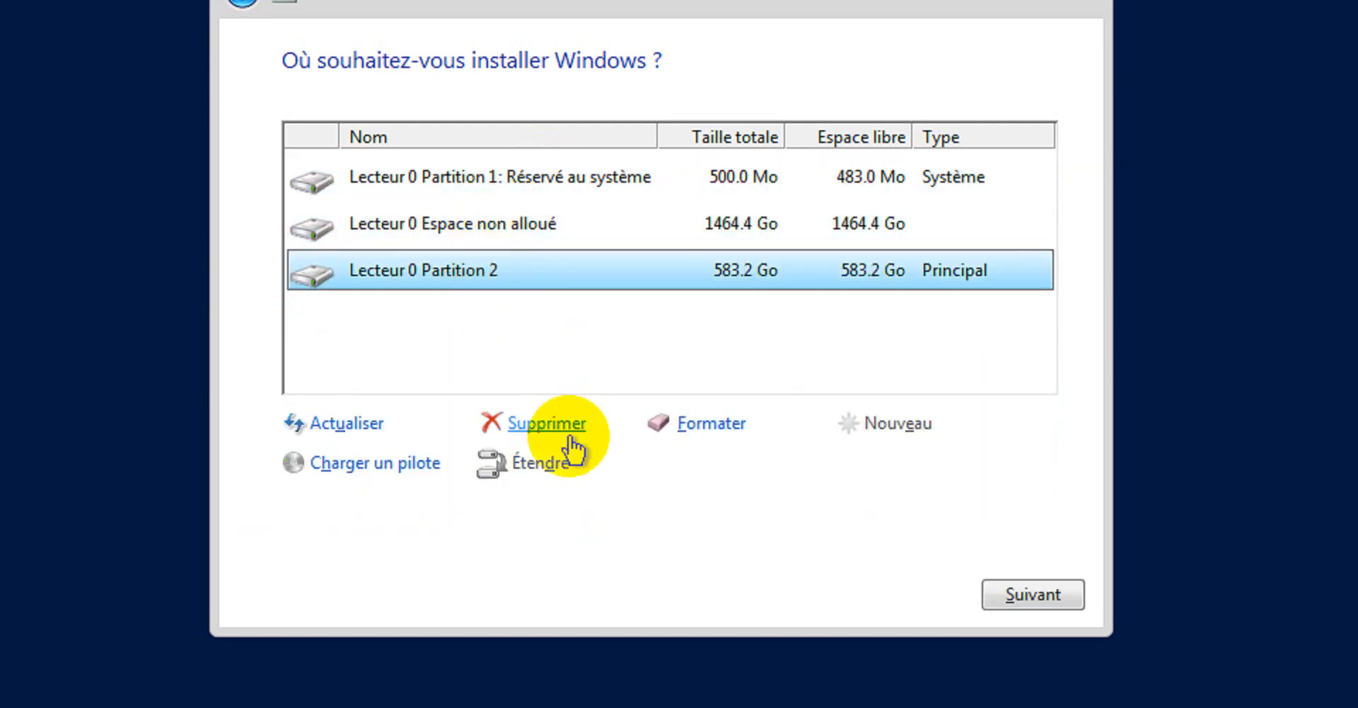
pyautogui.click(538, 423)
pyautogui.click(849, 472)
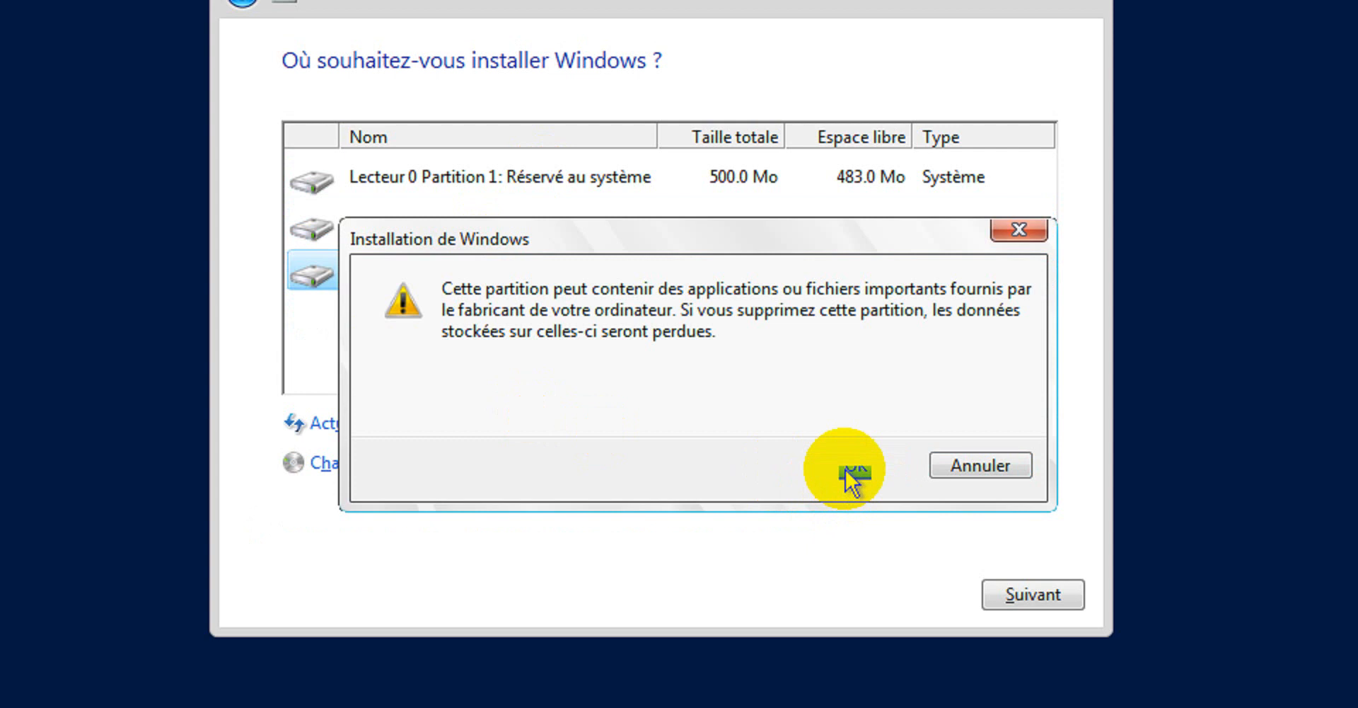
# - Delete the system-reserved Partition 1, leaving Lecteur 0 as 2048.0 Go unallocated
pyautogui.click(578, 229)
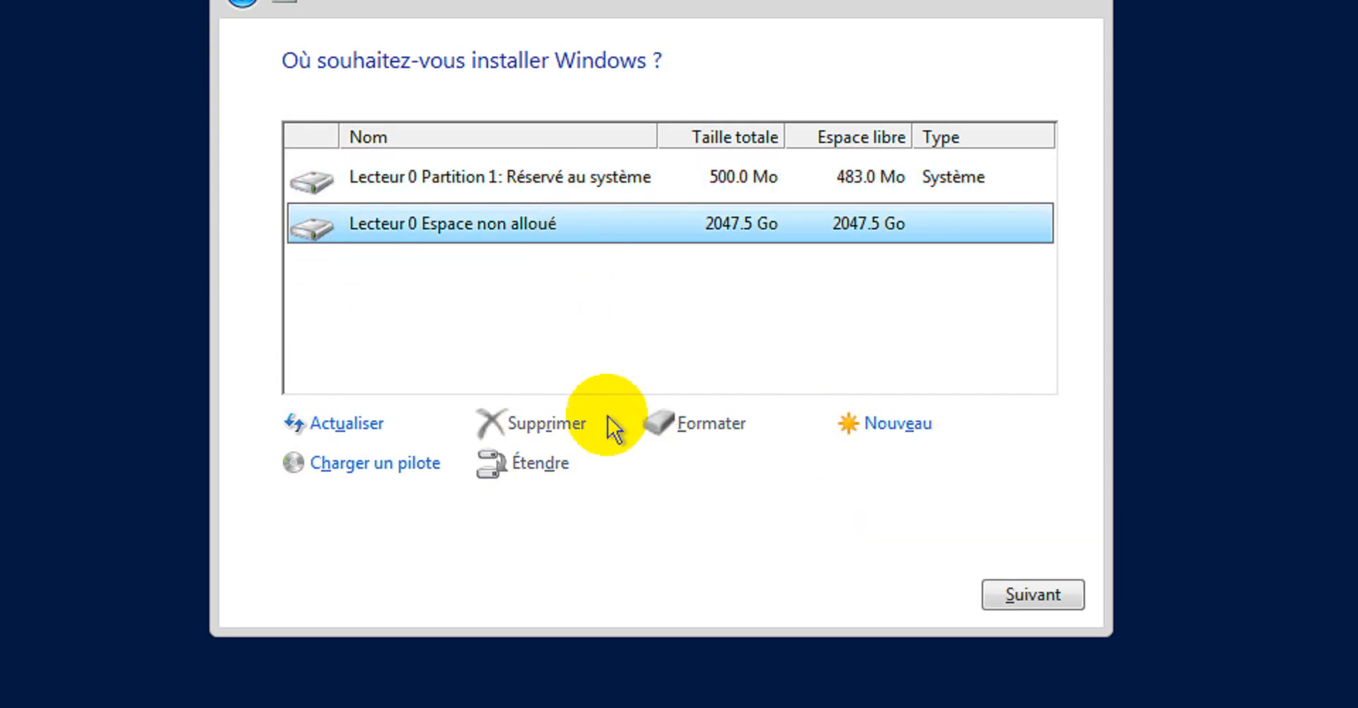
pyautogui.click(626, 189)
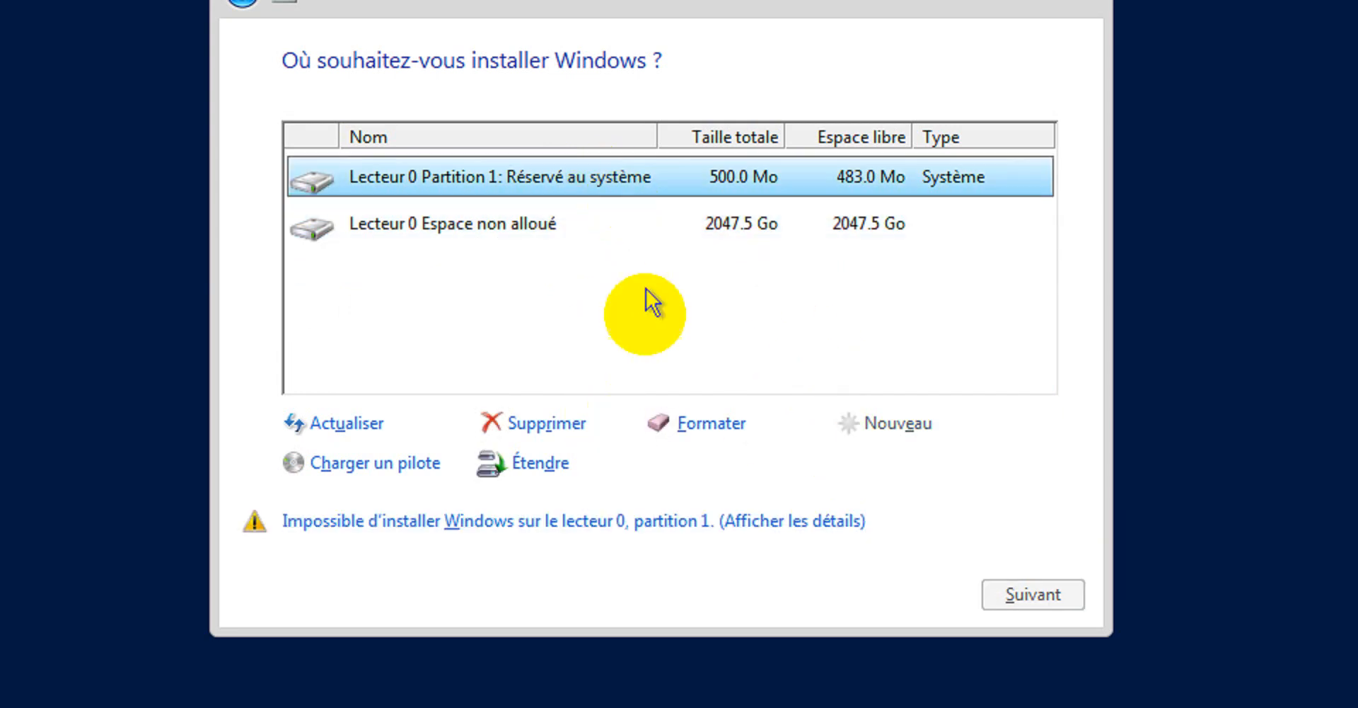
pyautogui.click(559, 423)
pyautogui.click(864, 464)
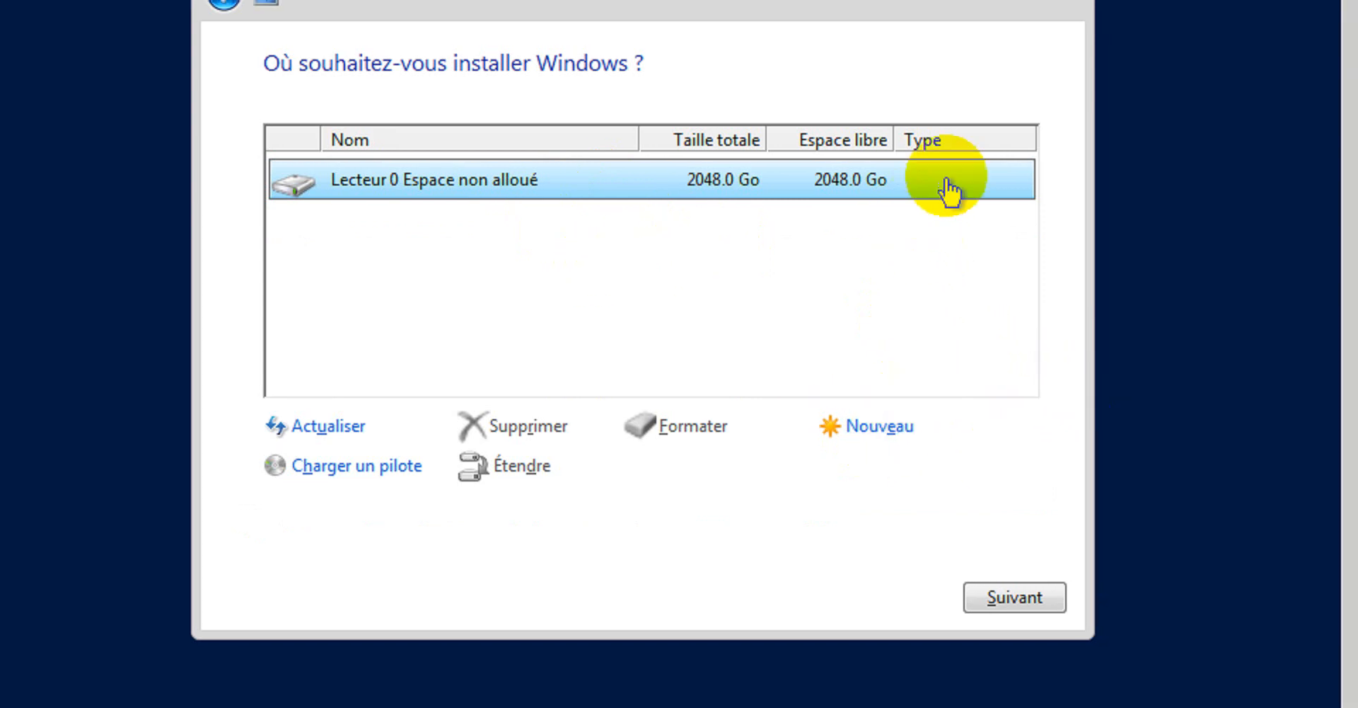
# - Install Windows onto the 2048.0 Go unallocated space and watch progress in the VM window
pyautogui.click(1001, 594)
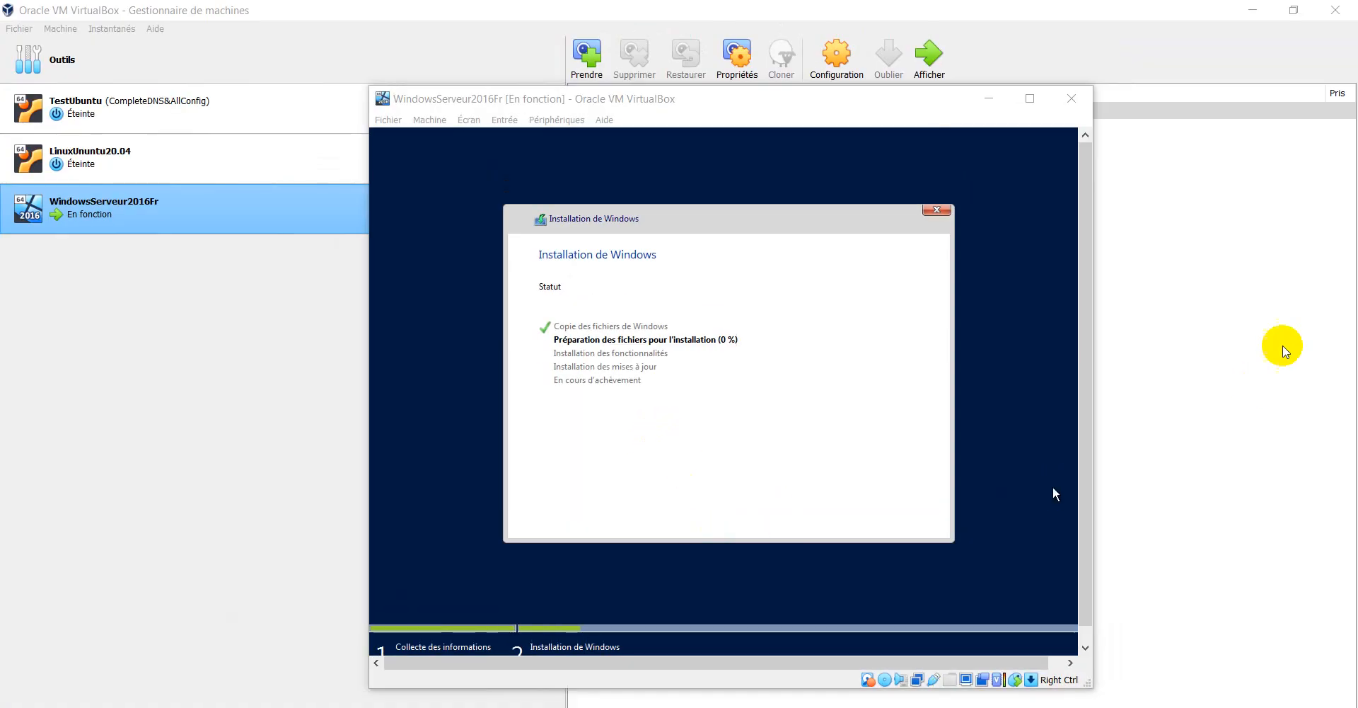
pyautogui.click(864, 388)
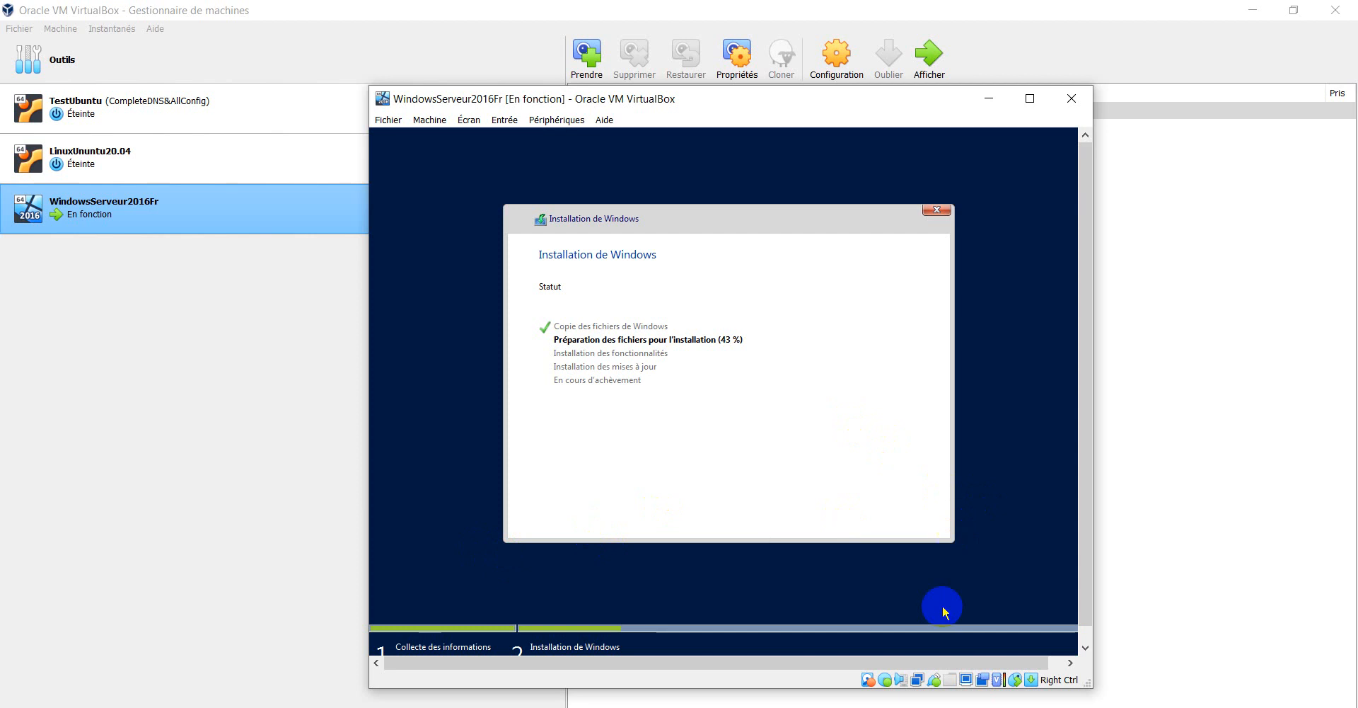
# - Review the Windows Server pricing, 2016 download and hardware requirements pages in Edge, then return to VirtualBox
pyautogui.hotkey('alt', 'Tab')
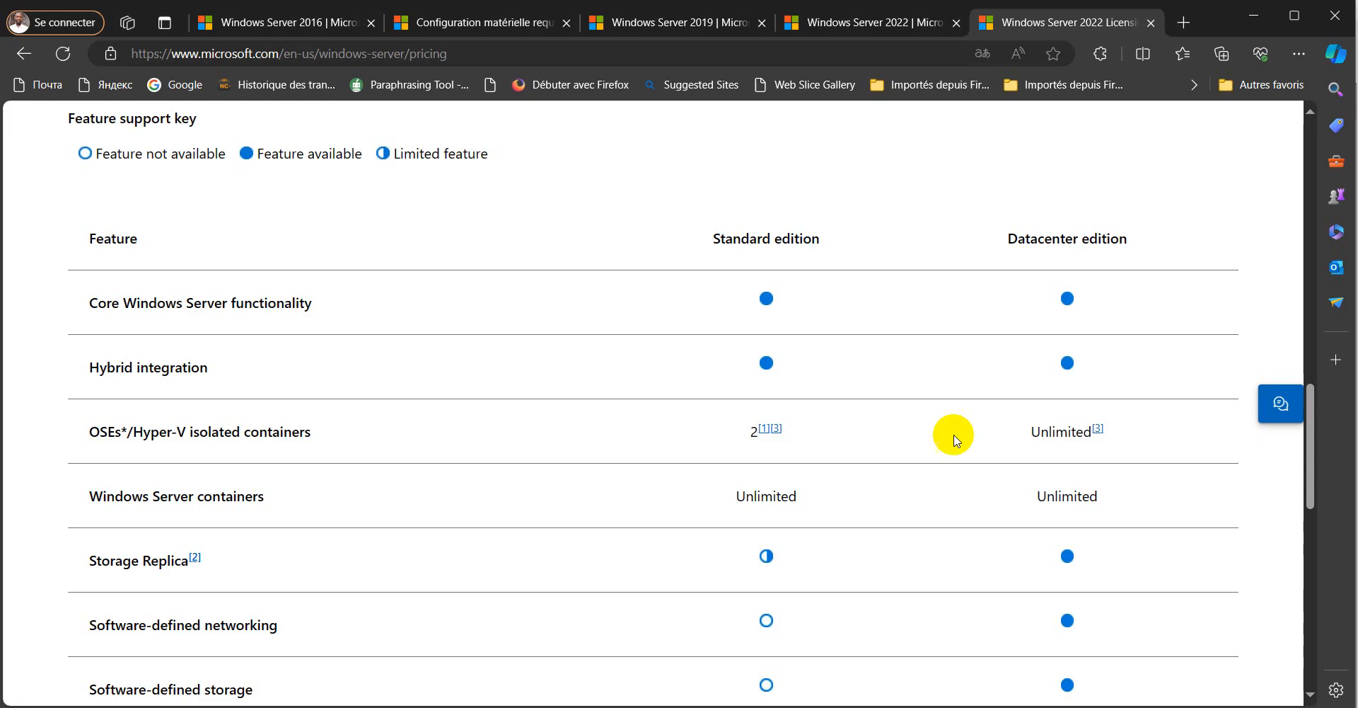
pyautogui.scroll(6, 268, 259)
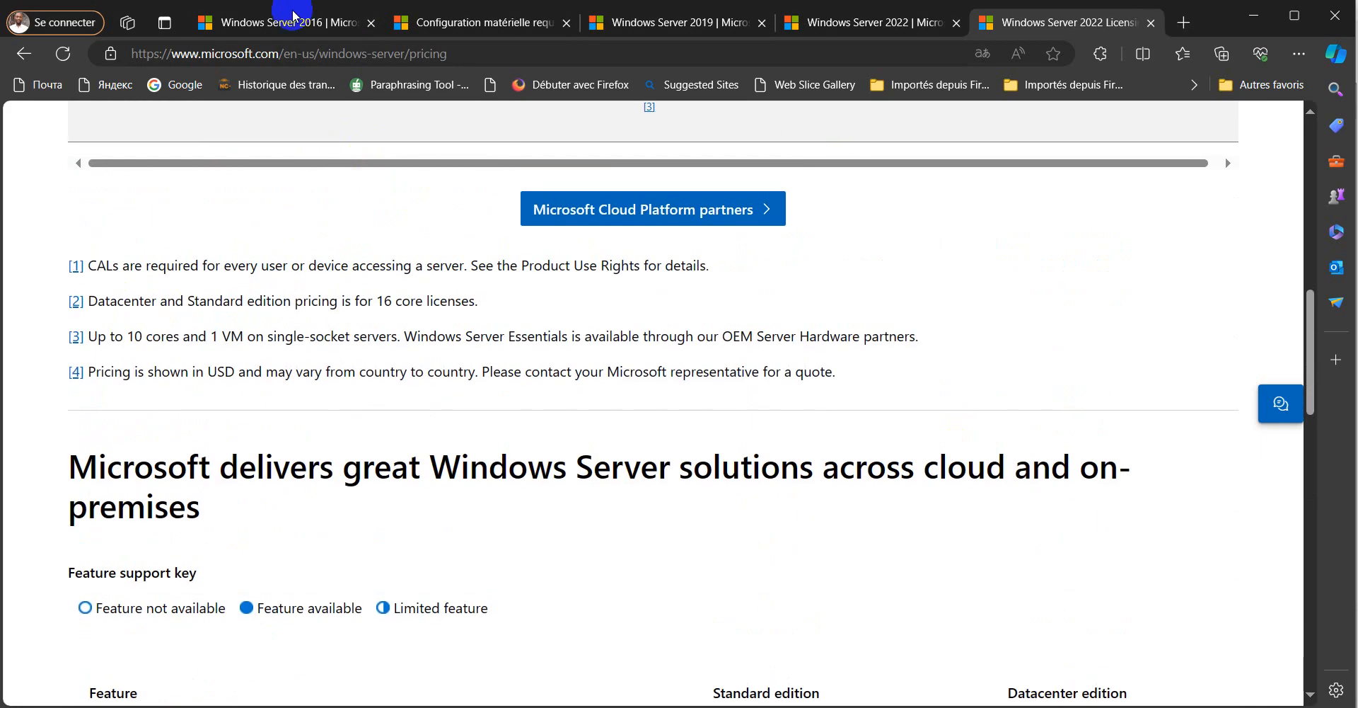
pyautogui.click(294, 16)
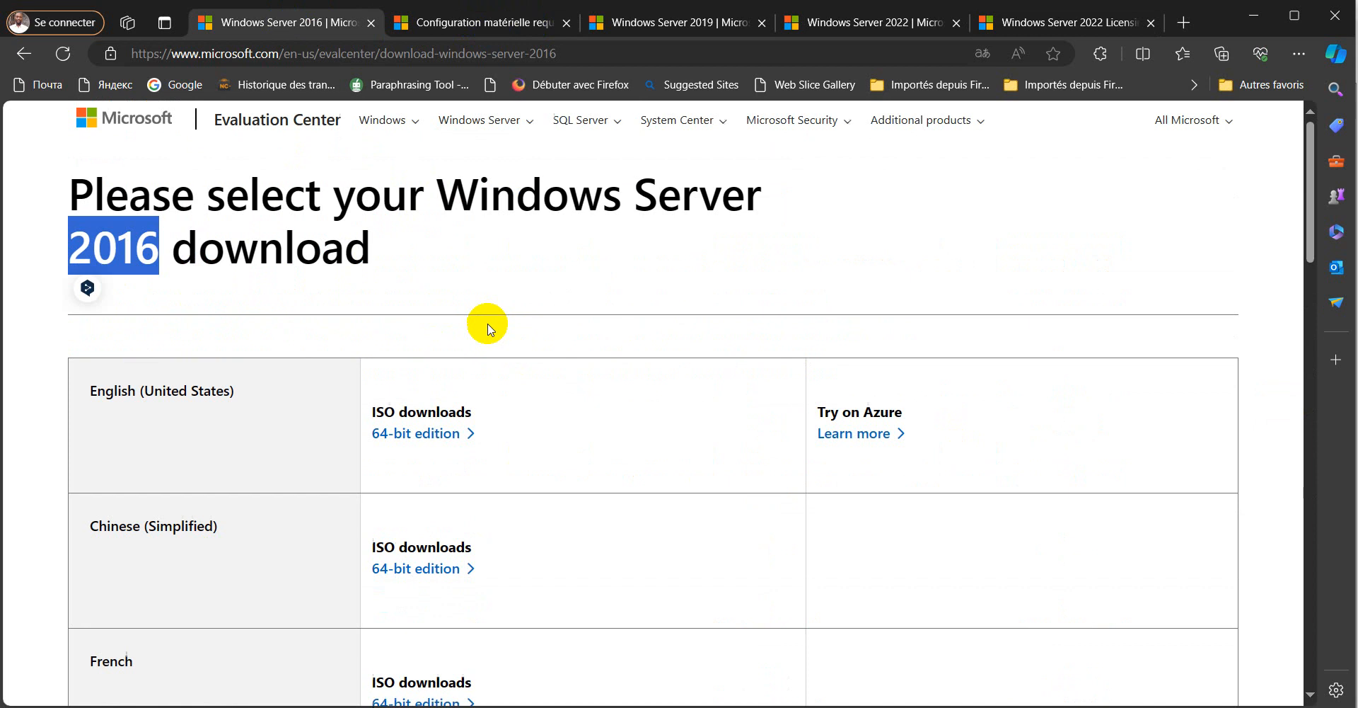
pyautogui.scroll(-2, 488, 326)
pyautogui.click(495, 23)
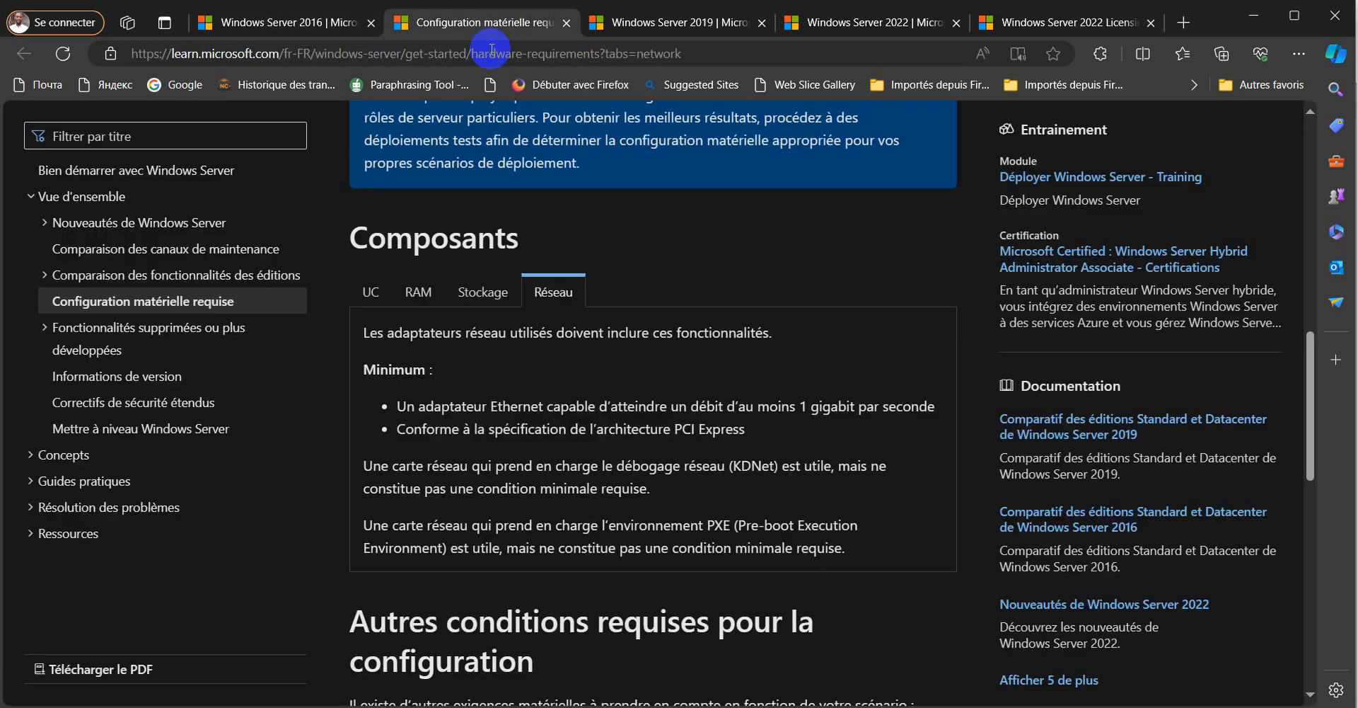
pyautogui.click(305, 21)
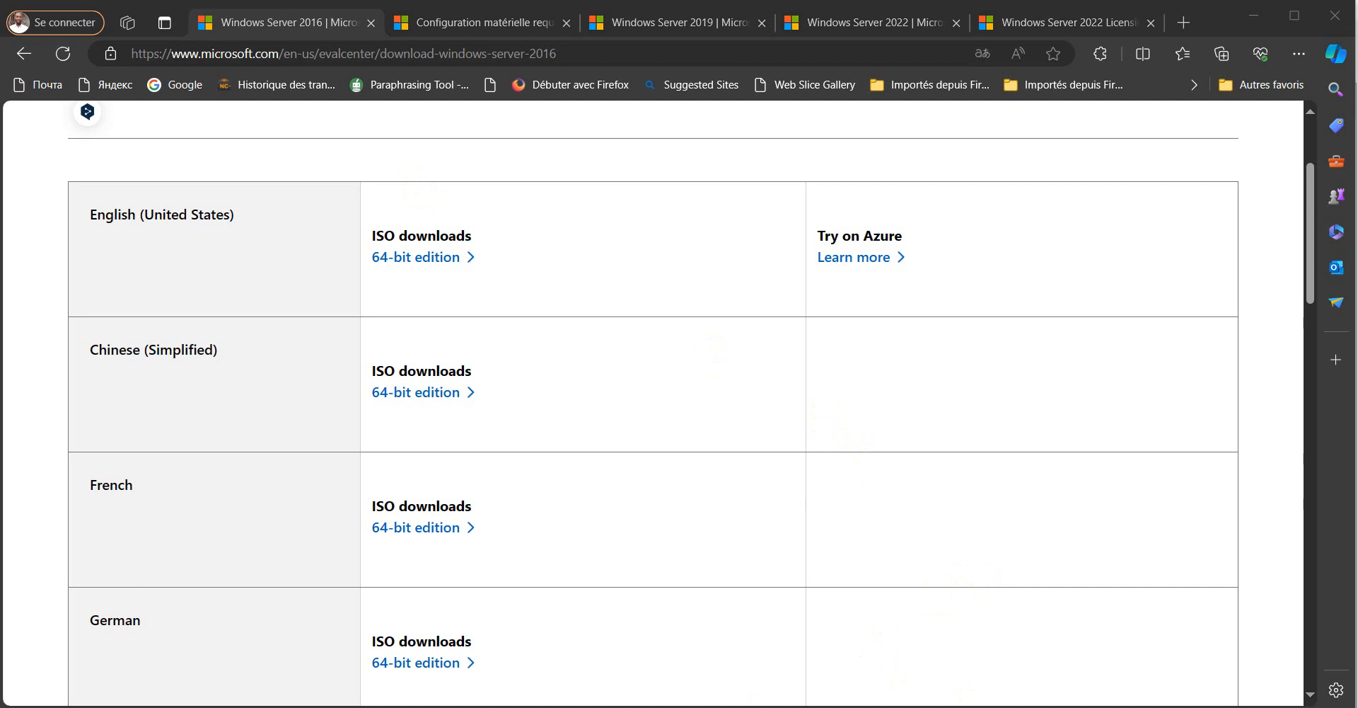
pyautogui.hotkey('alt', 'Tab')
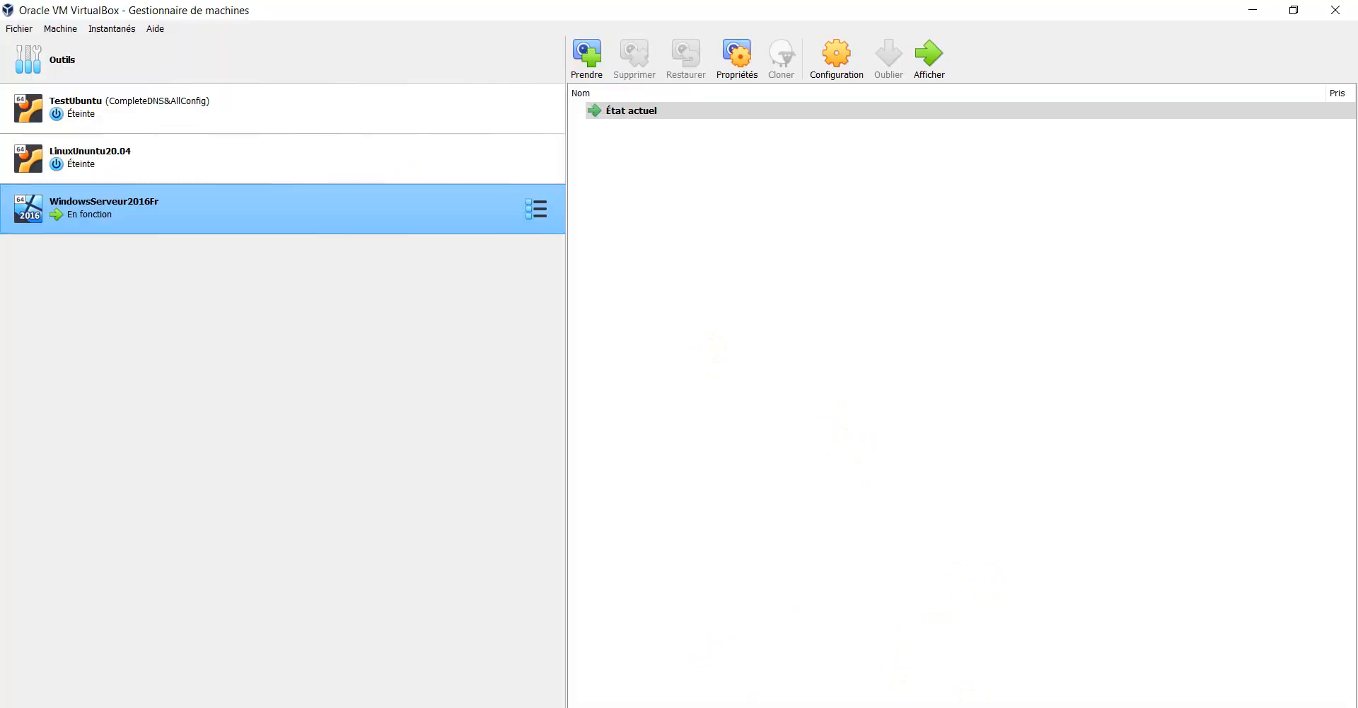
# - Bring the running VM window forward, nudge it up-left, and wait for the restart prompt
pyautogui.hotkey('alt', 'Tab')
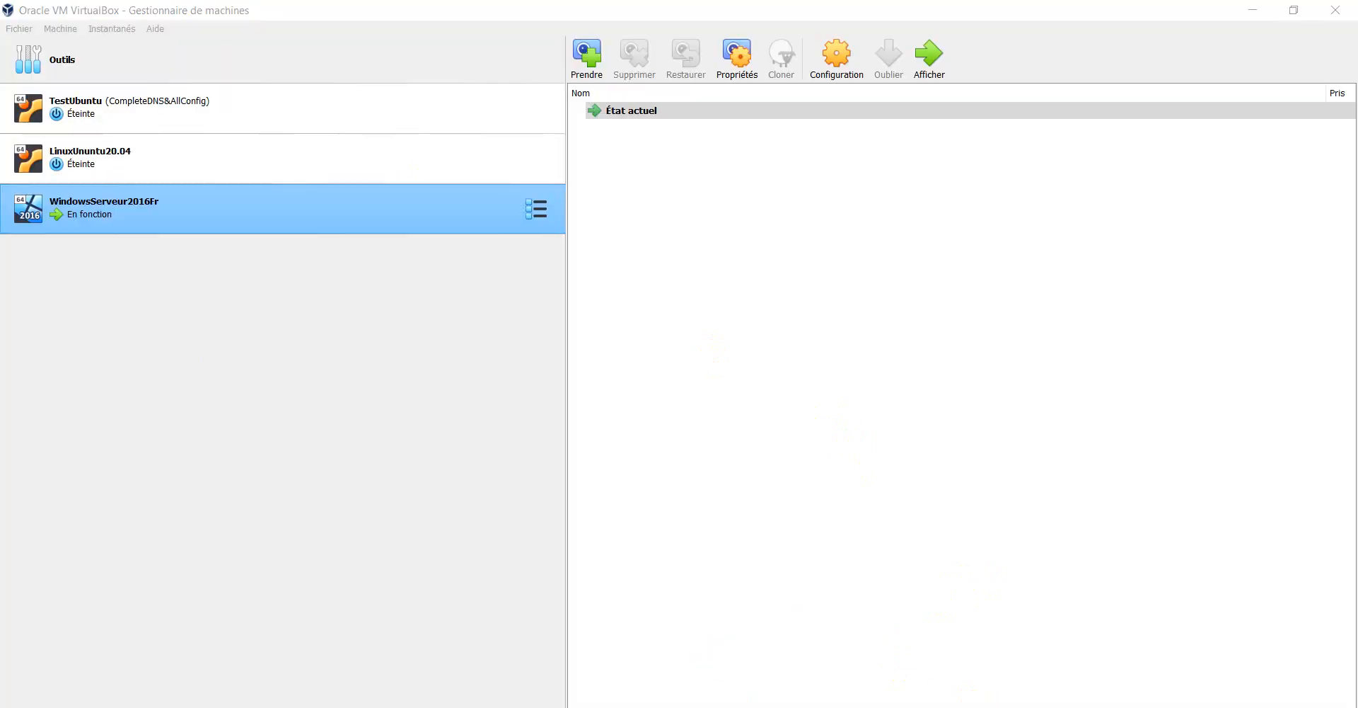
pyautogui.hotkey('alt', 'Tab')
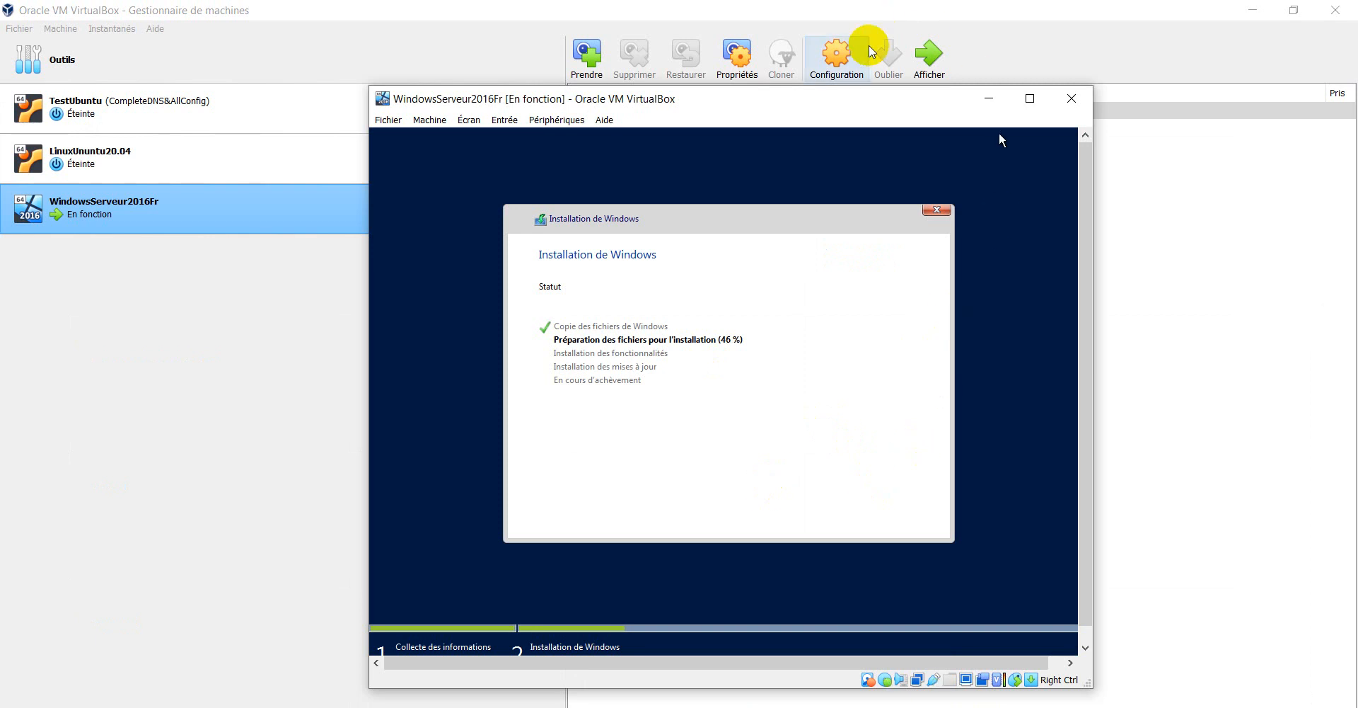
pyautogui.moveTo(850, 102); pyautogui.dragTo(844, 86)
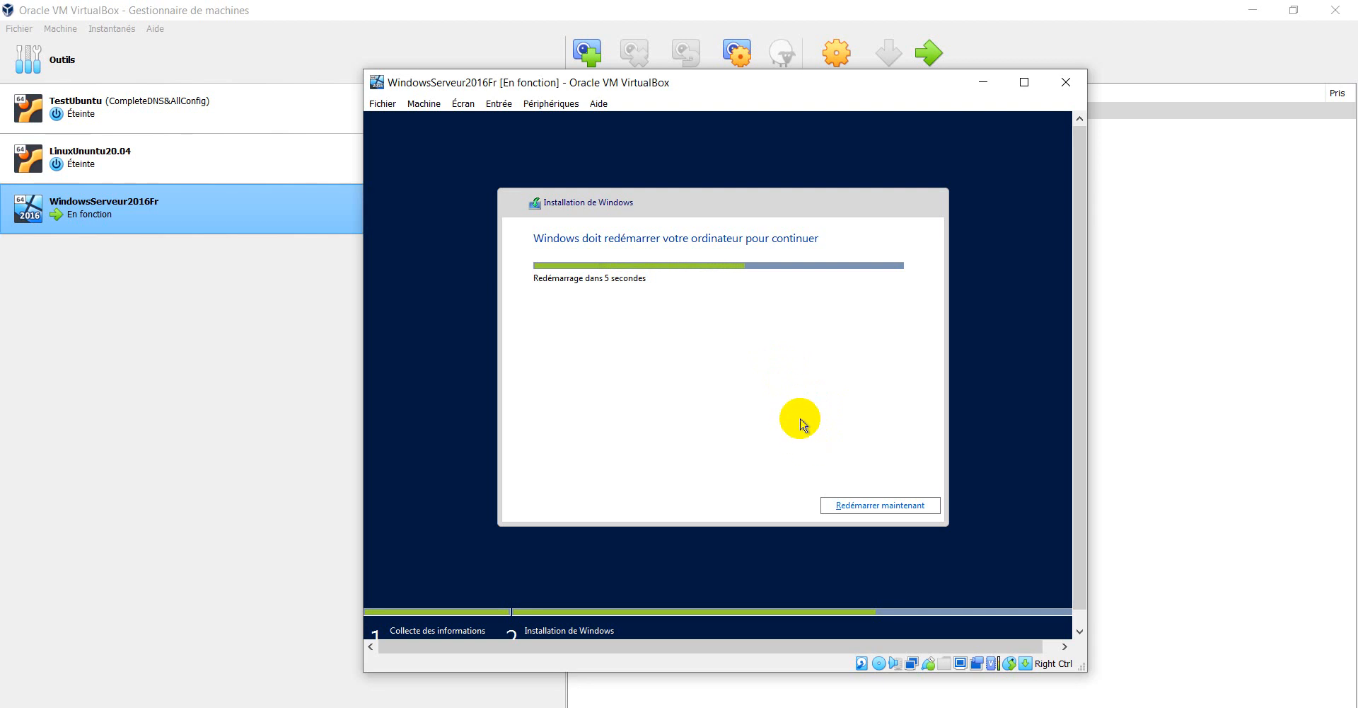
# - Restart with Redémarrer maintenant, skip the CD/DVD boot prompt, and boot to Paramètres de personnalisation
pyautogui.click(876, 503)
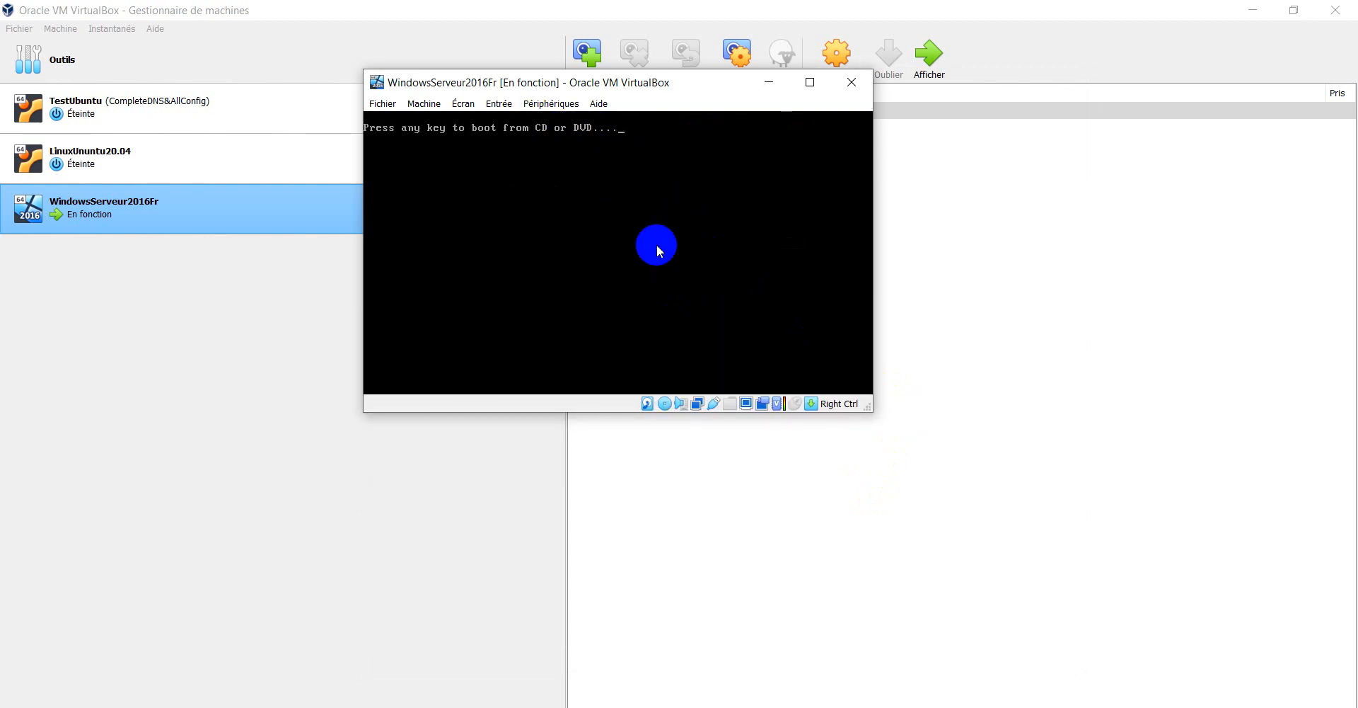
pyautogui.press('Return')
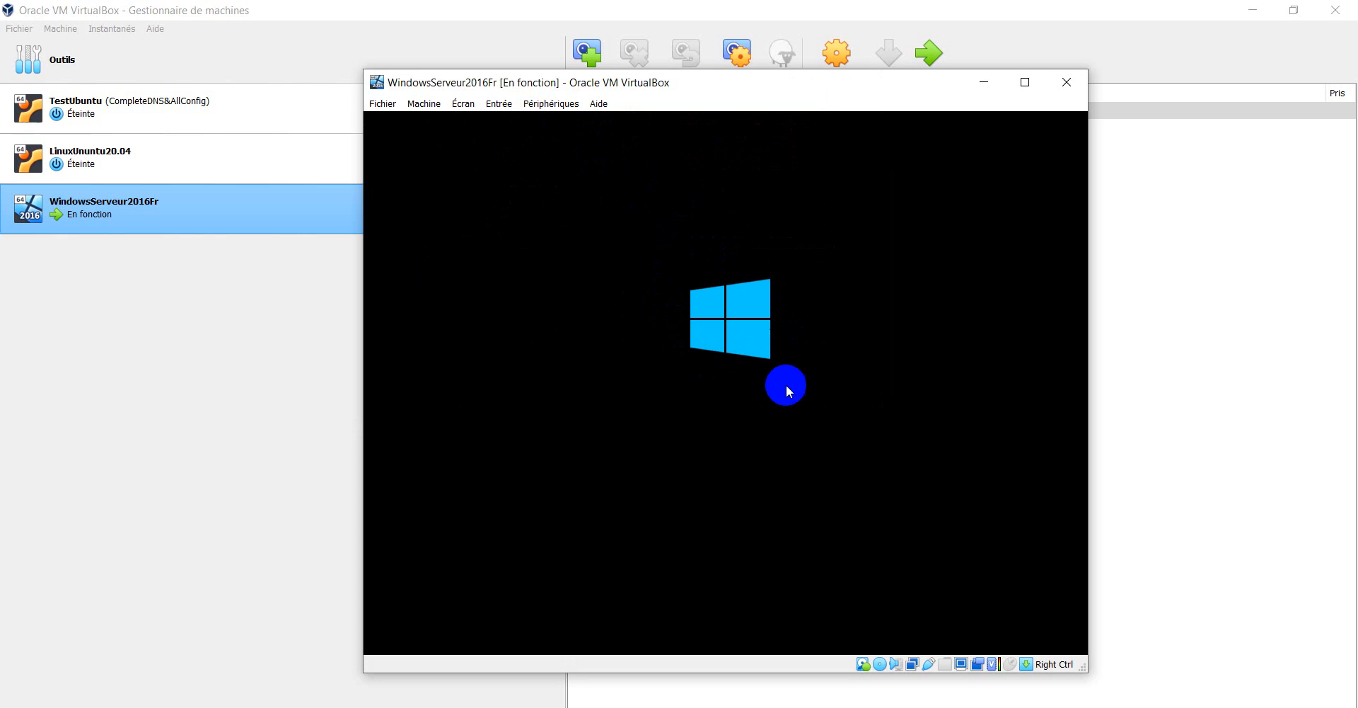
pyautogui.click(735, 357)
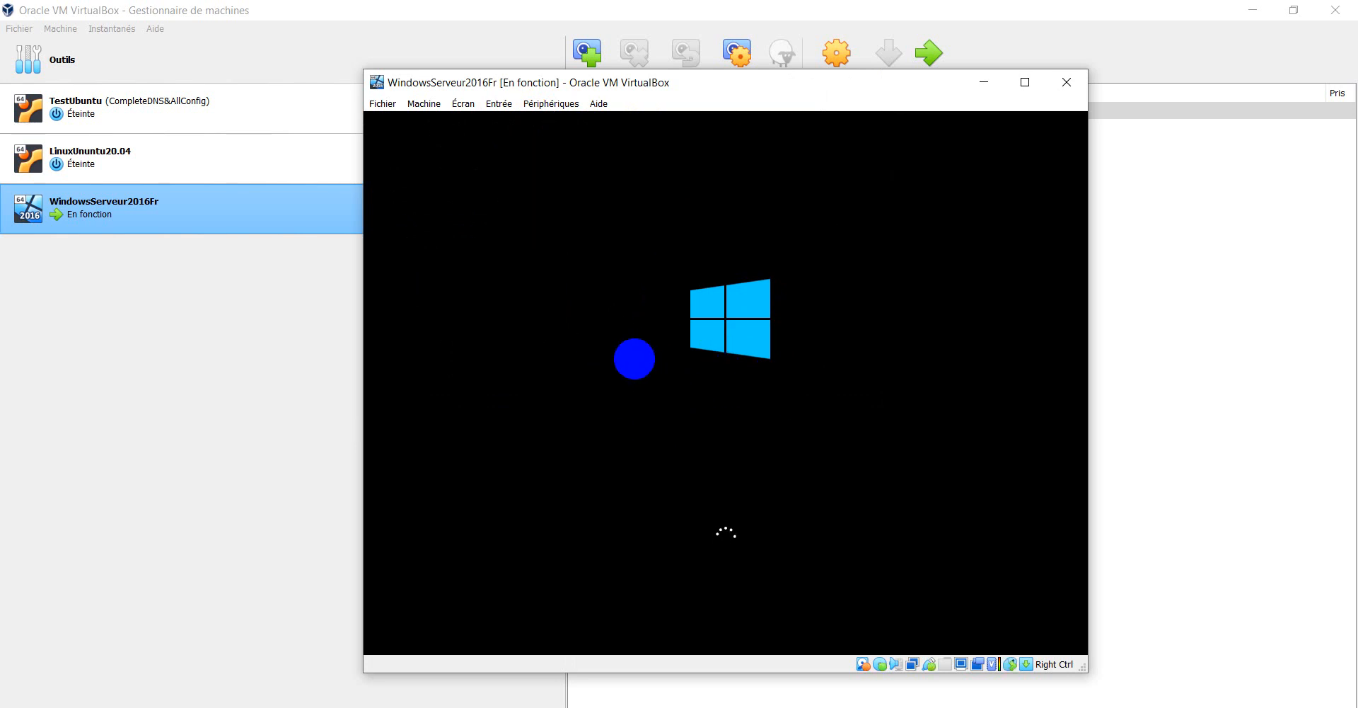
pyautogui.click(751, 295)
pyautogui.click(710, 284)
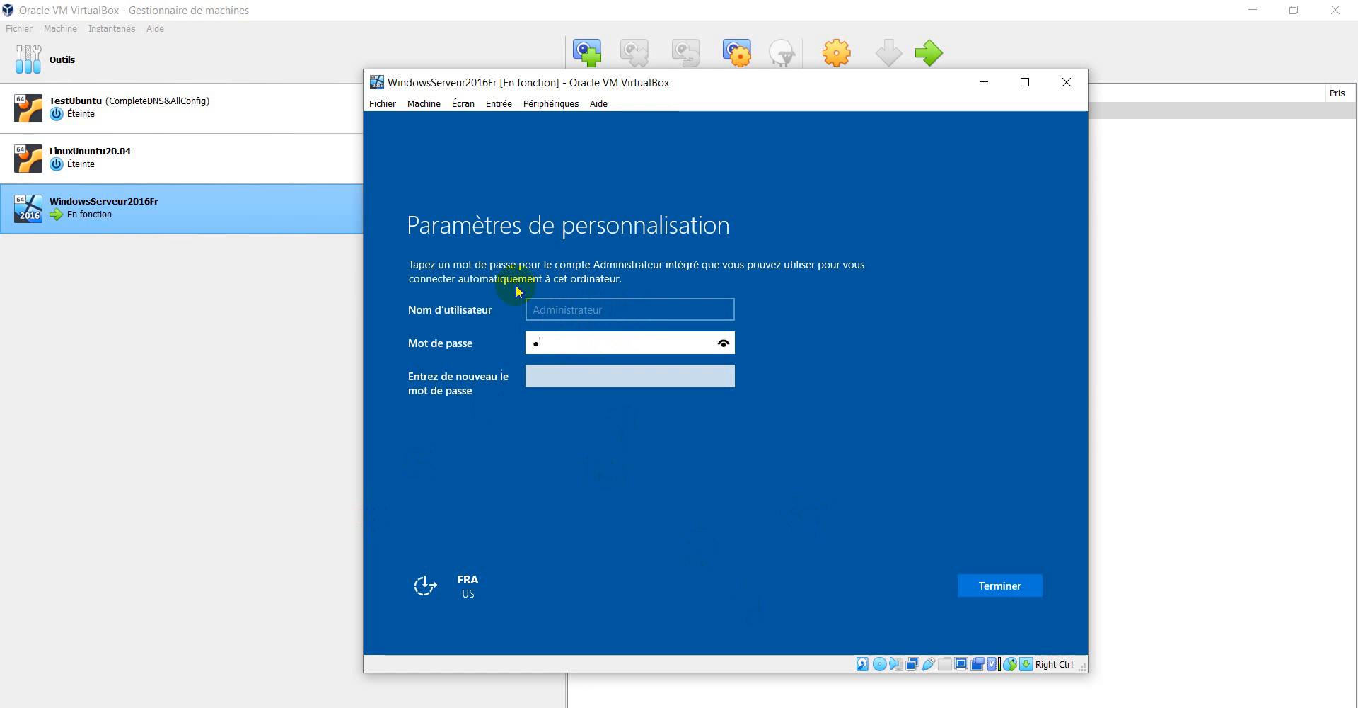
# - Enter the Administrator password, reveal it to verify, retype it to confirm, and click Terminer
pyautogui.write('••')
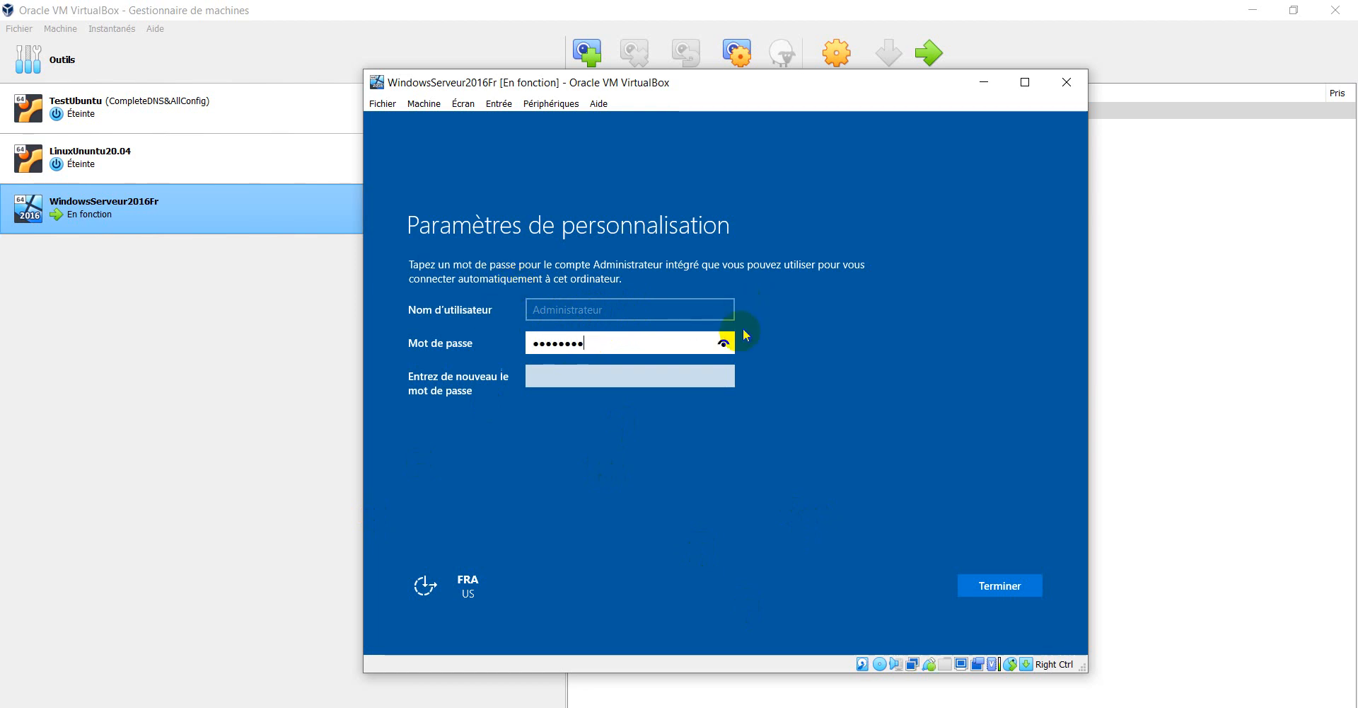
pyautogui.click(723, 343)
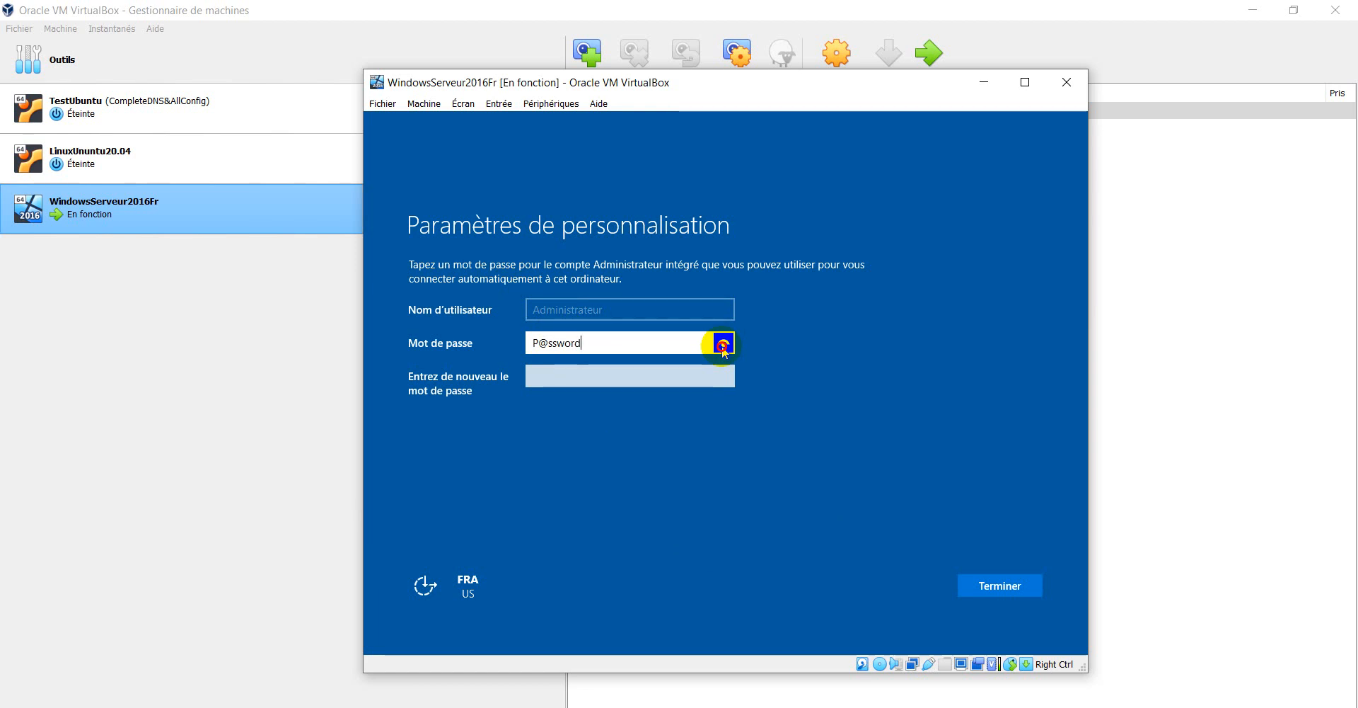
pyautogui.click(651, 380)
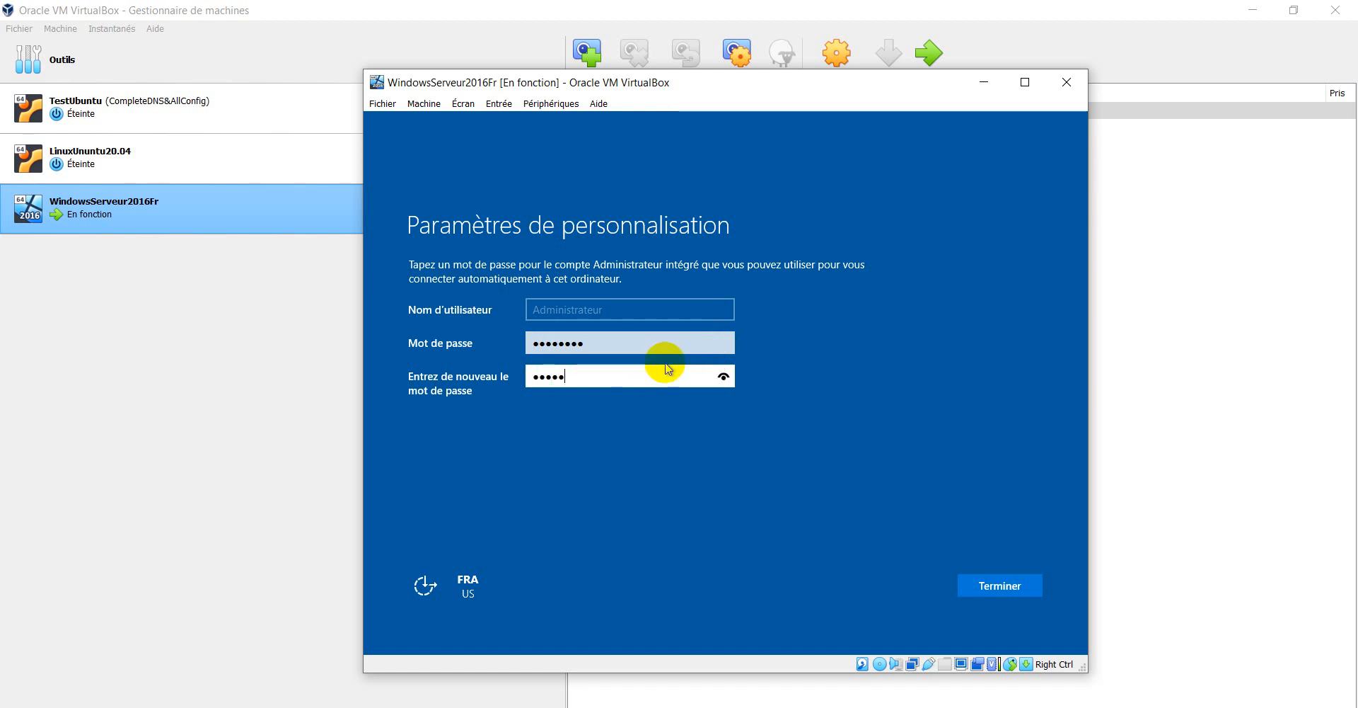
pyautogui.write('ord')
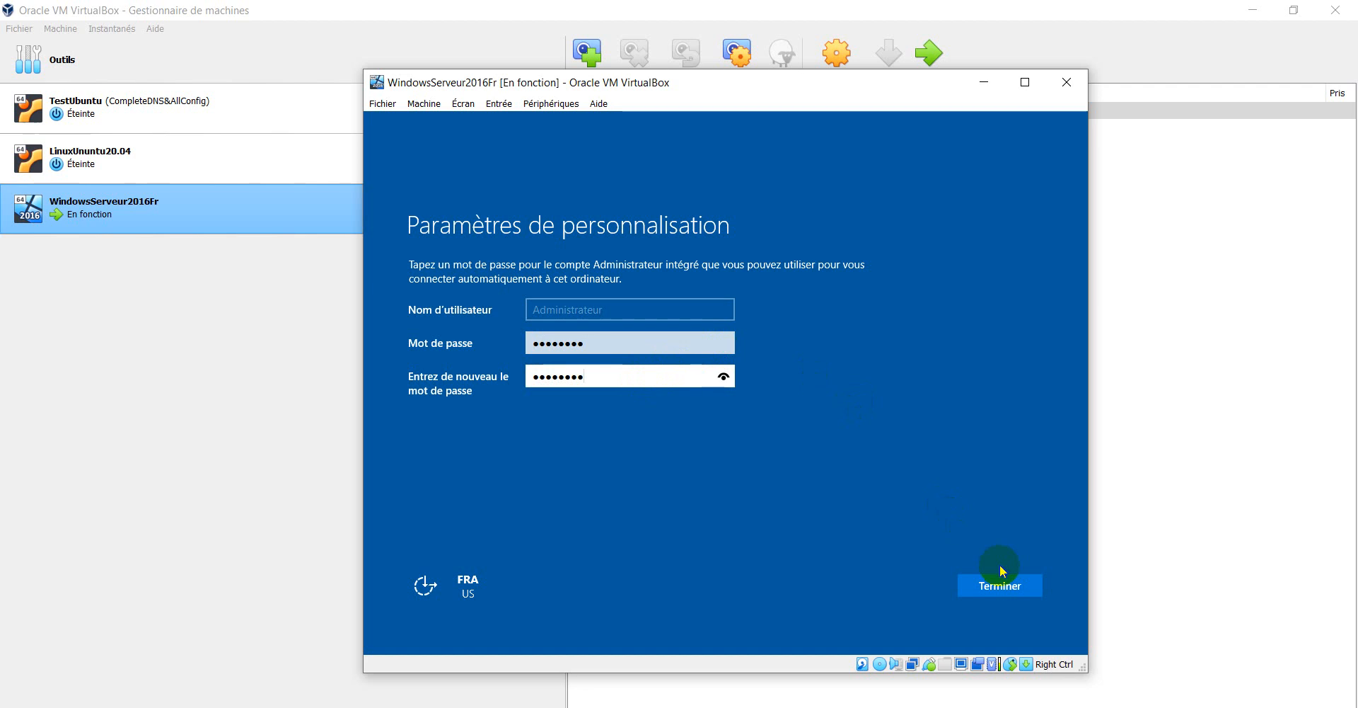
pyautogui.click(1002, 583)
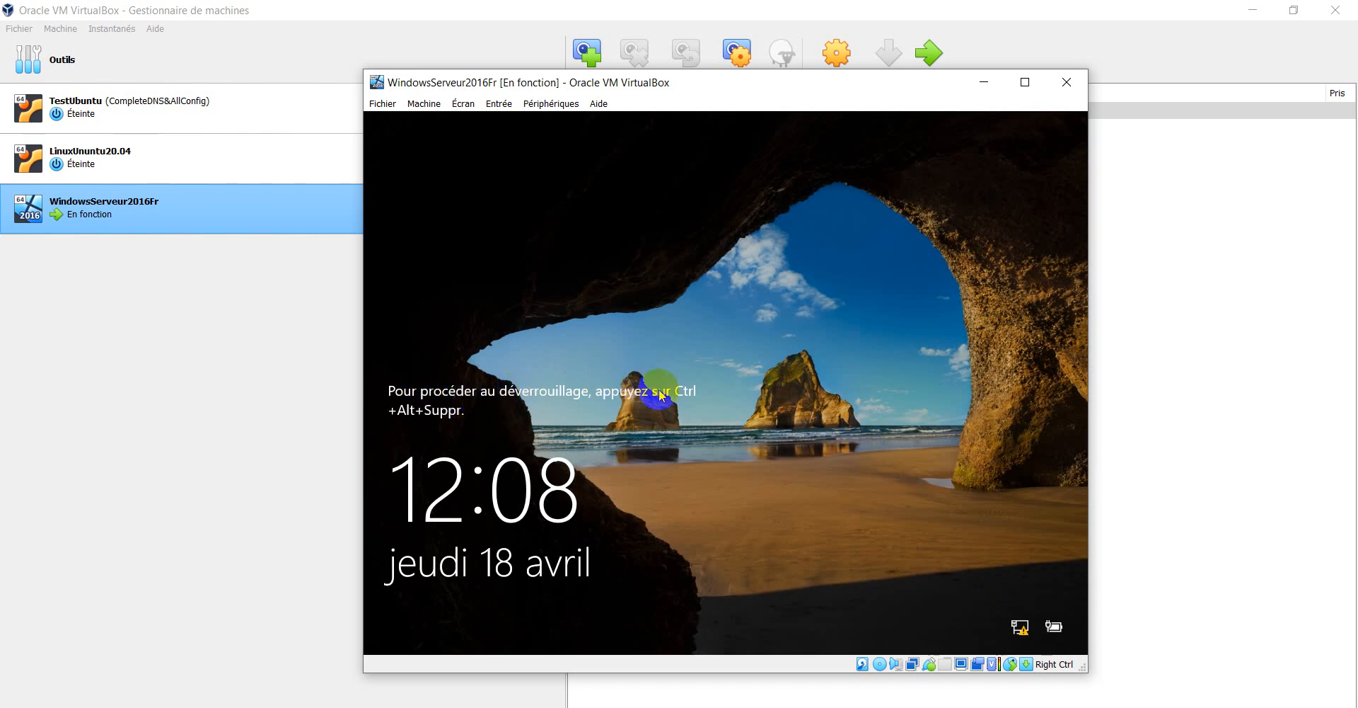
# - Maximize the VM window and send Ctrl-Alt-Del via Entrée > Clavier
pyautogui.click(1024, 82)
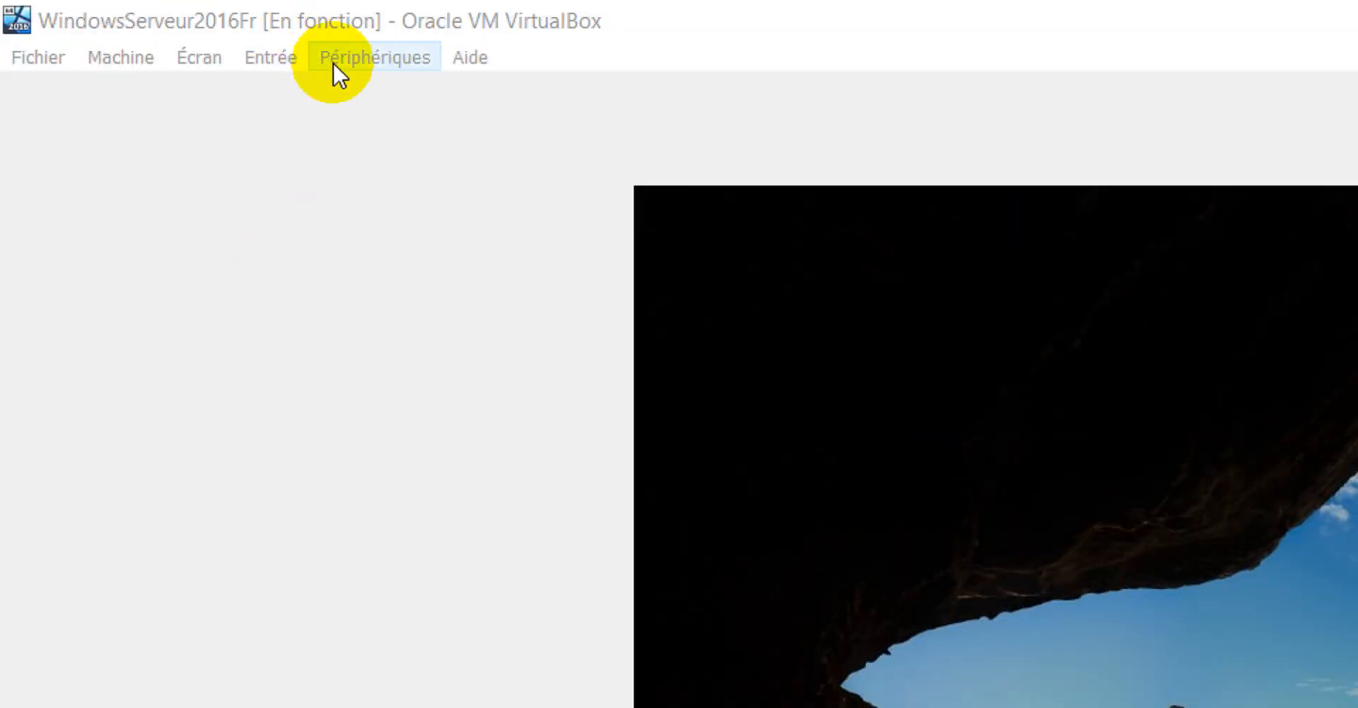
pyautogui.click(273, 54)
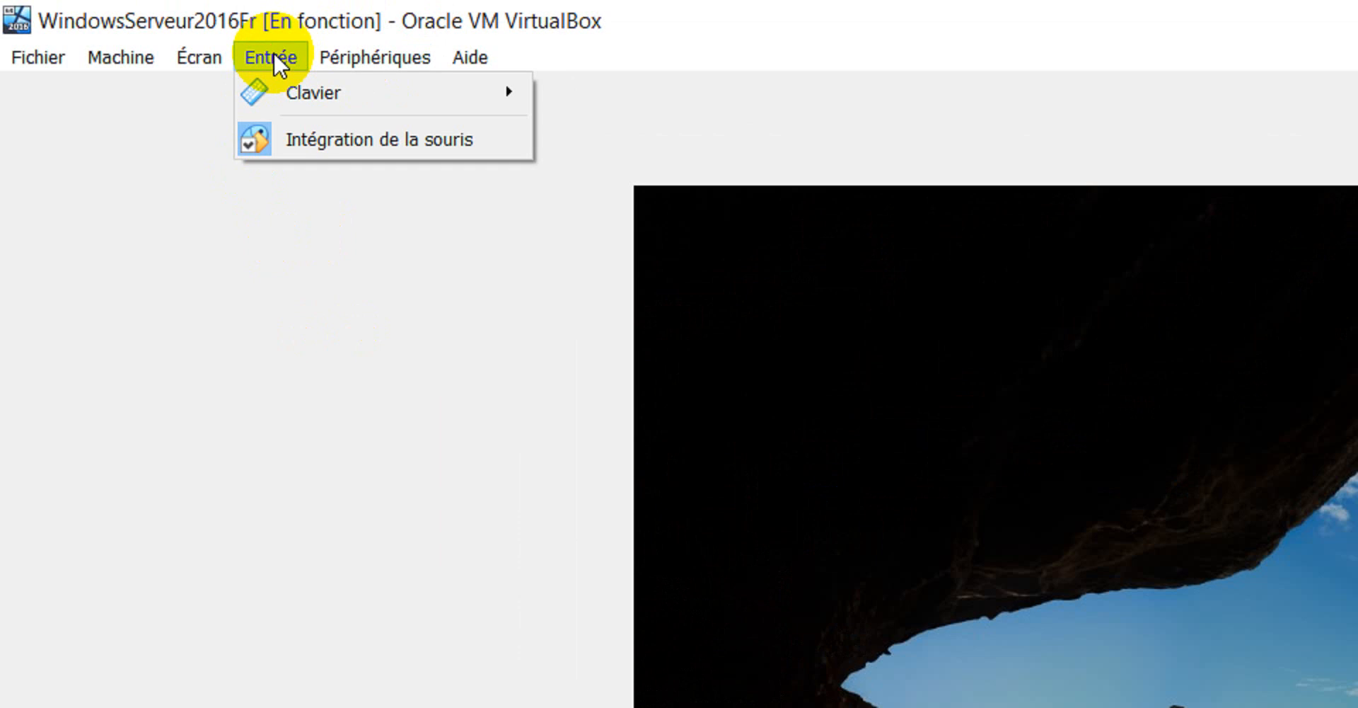
pyautogui.moveTo(303, 87)
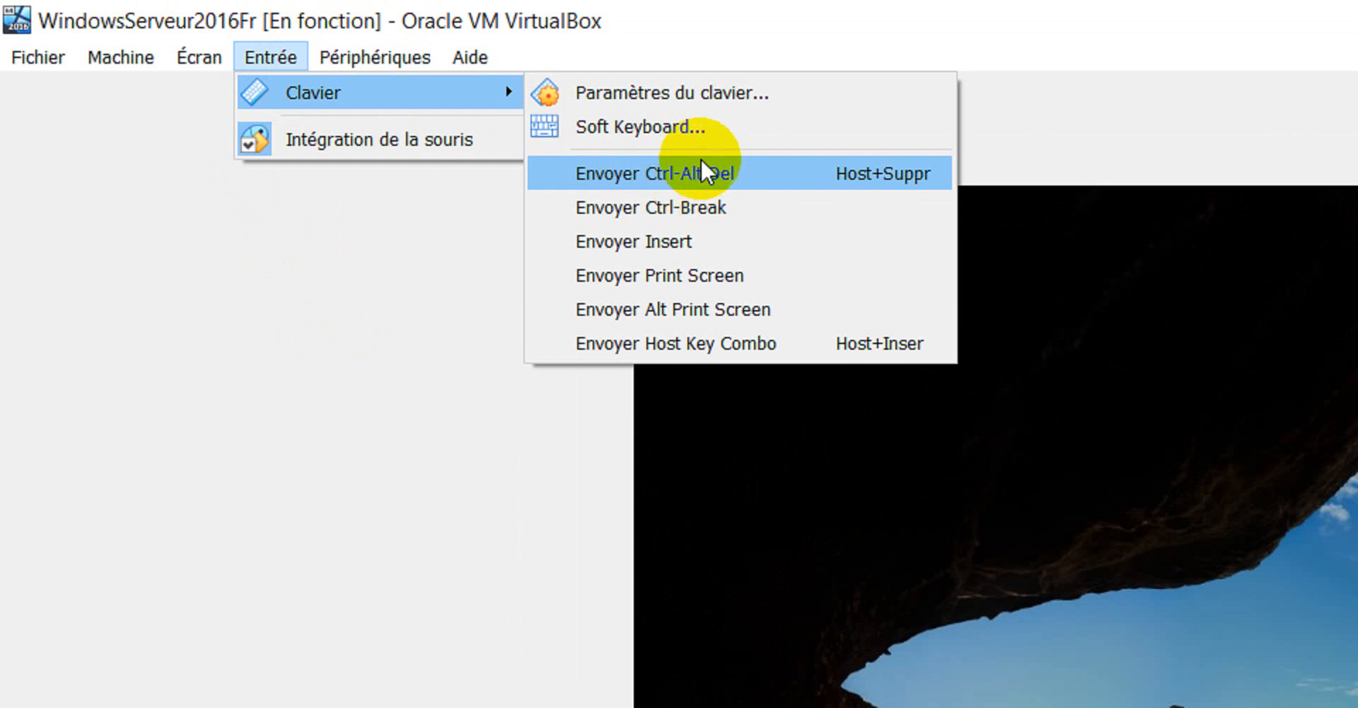
pyautogui.click(833, 180)
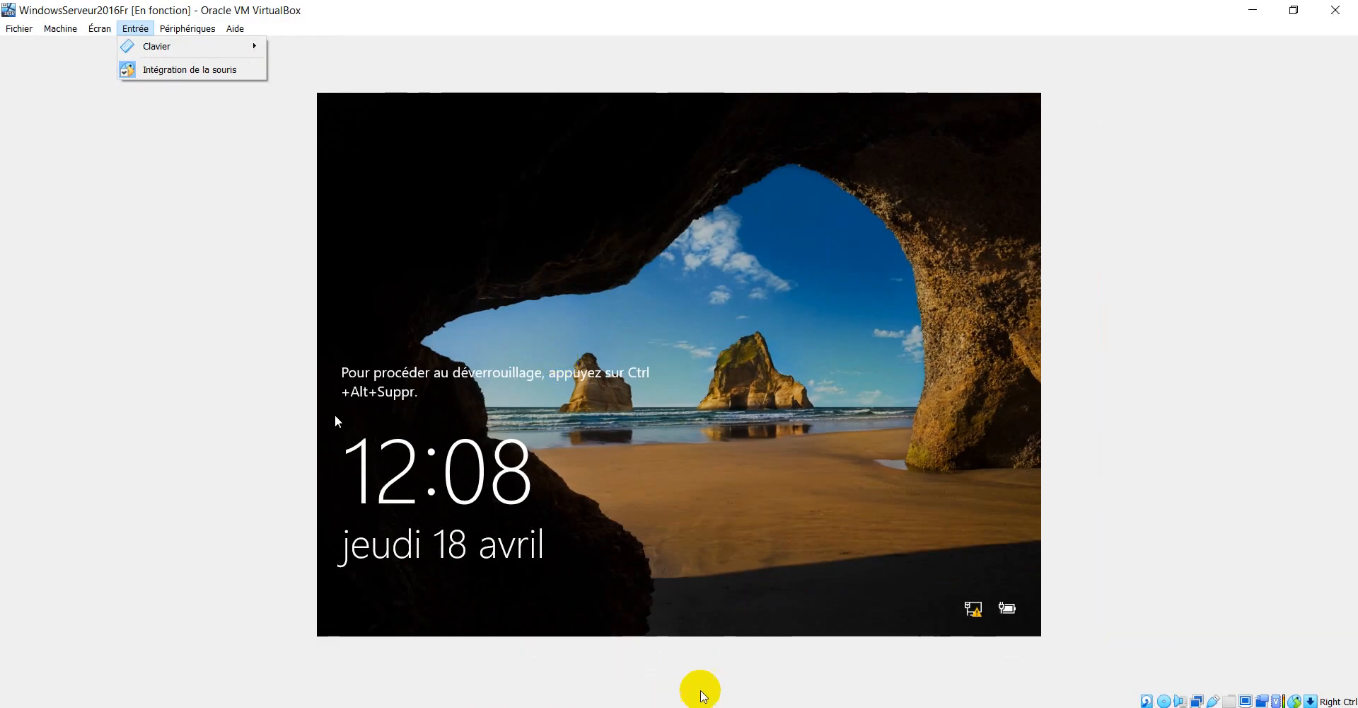
# - Bring up the Administrateur sign-in screen and sign in with the account password
pyautogui.click(906, 622)
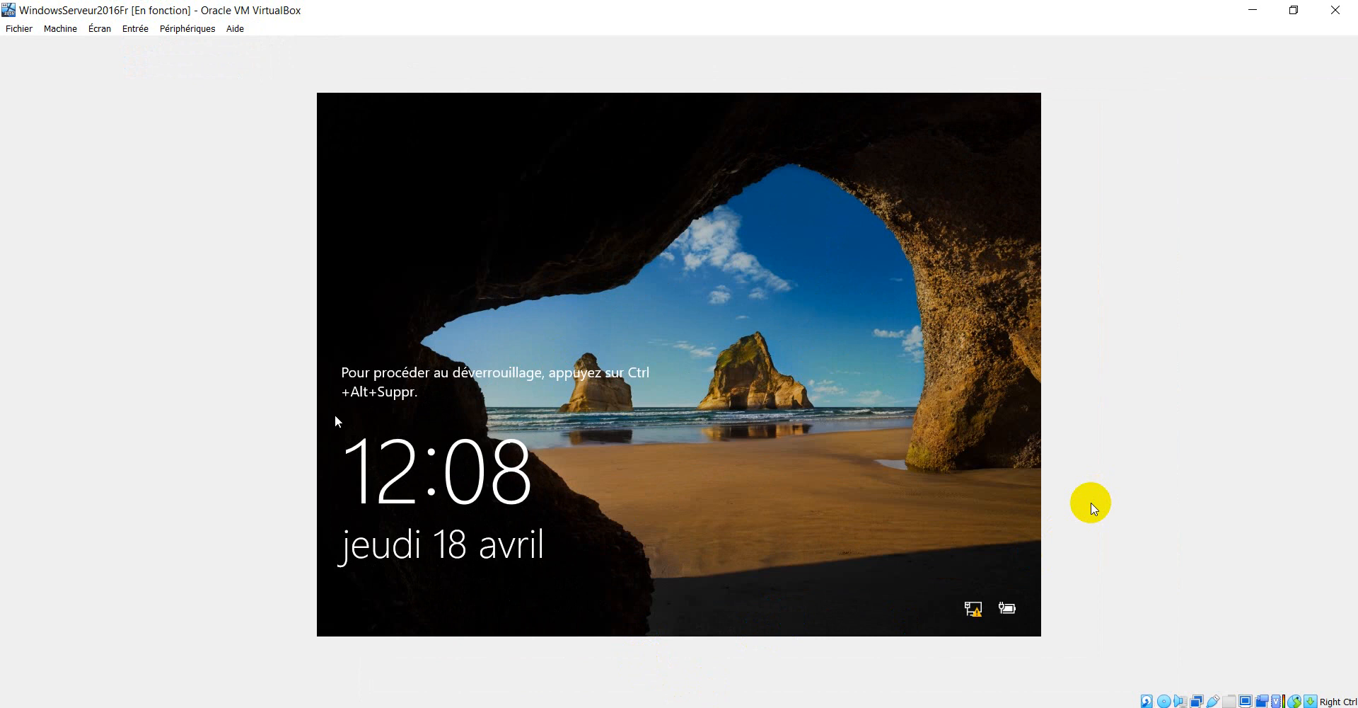
pyautogui.hotkey('ctrl', 'alt', 'Delete')
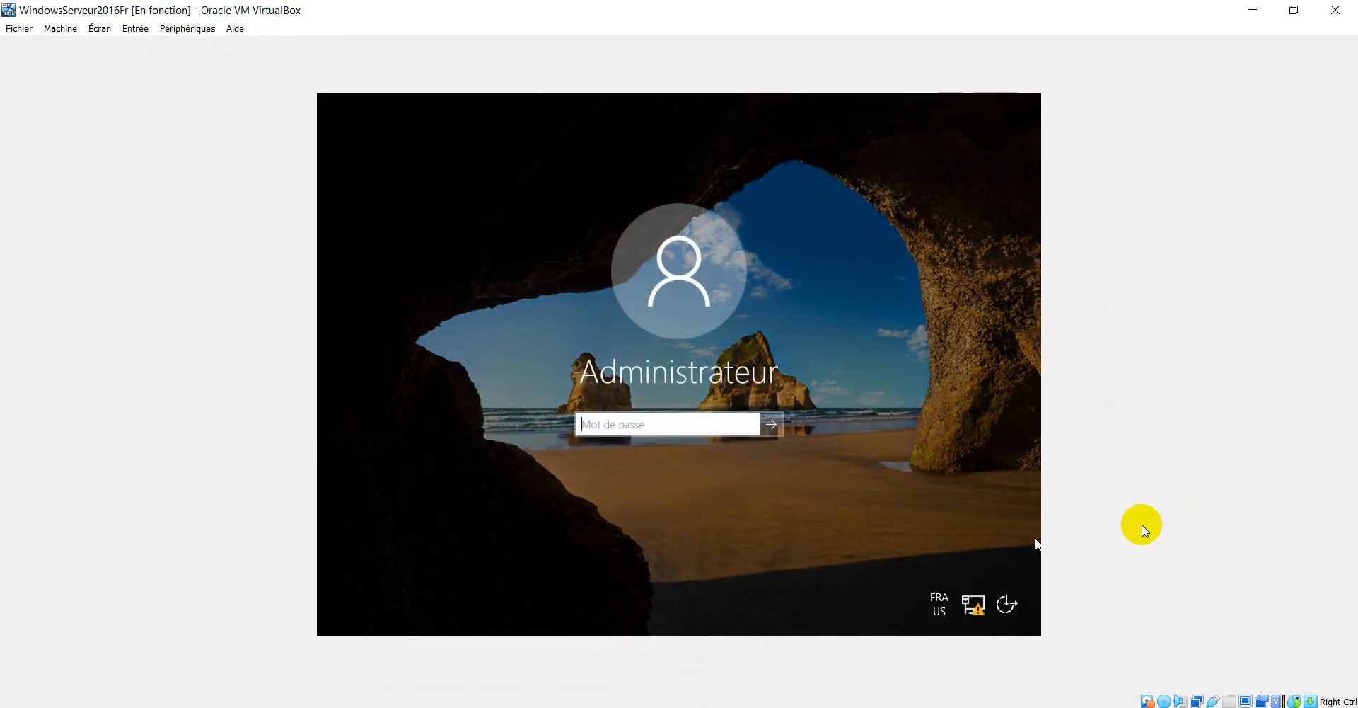
pyautogui.write('P')
pyautogui.press('Return')
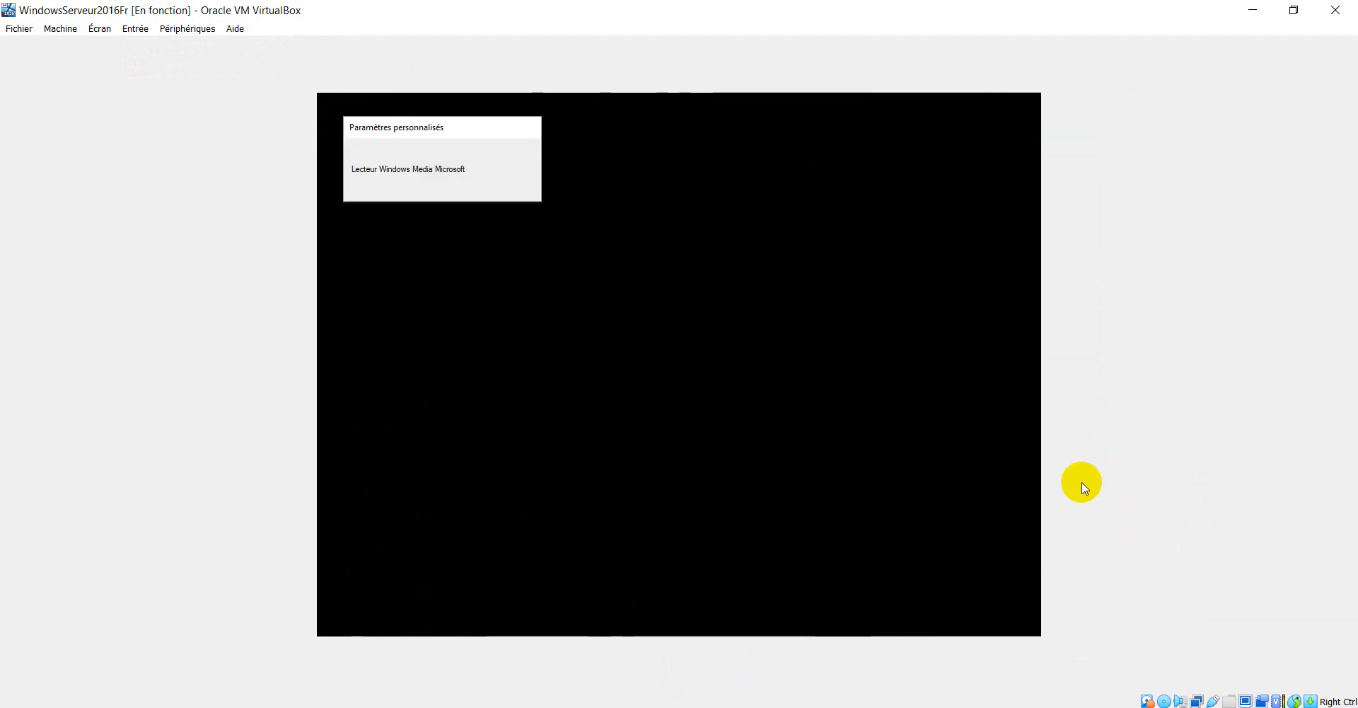
pyautogui.click(776, 275)
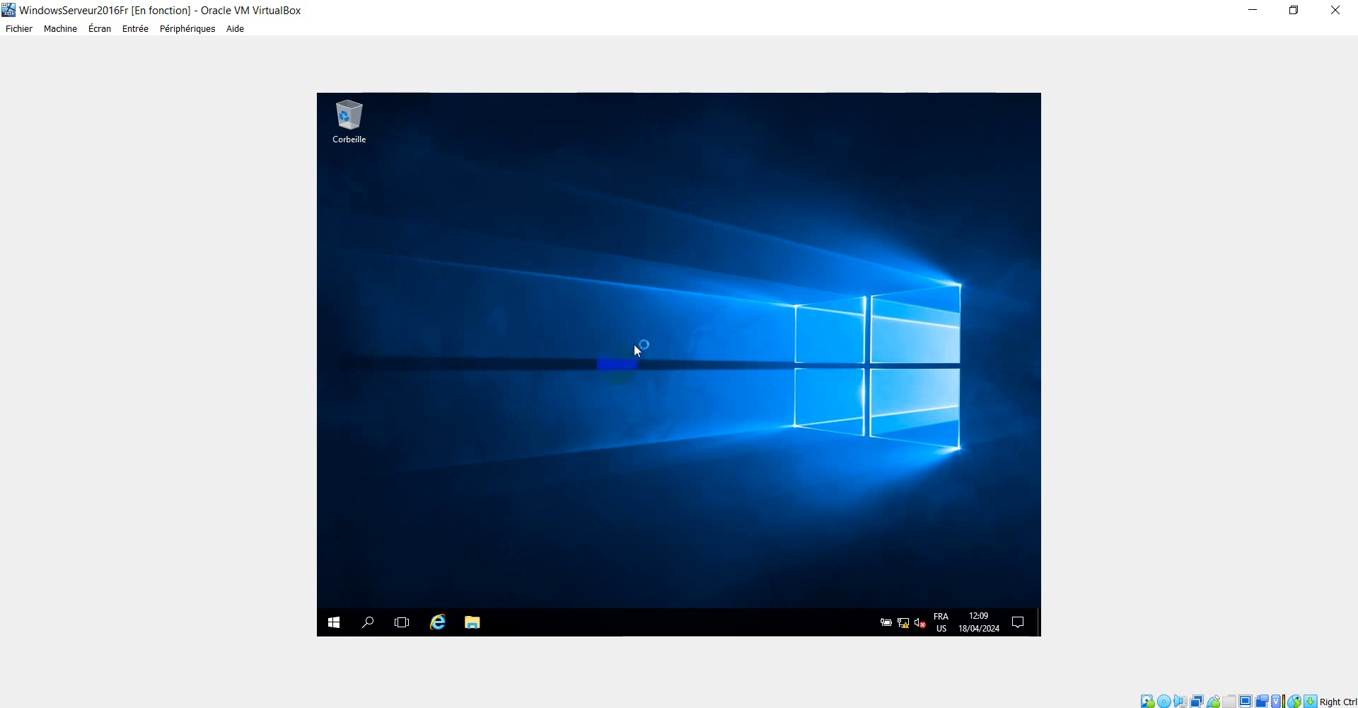
# - Open File Explorer on Ce PC and eject the installation disc from Lecteur de CD (D:)
pyautogui.click(482, 619)
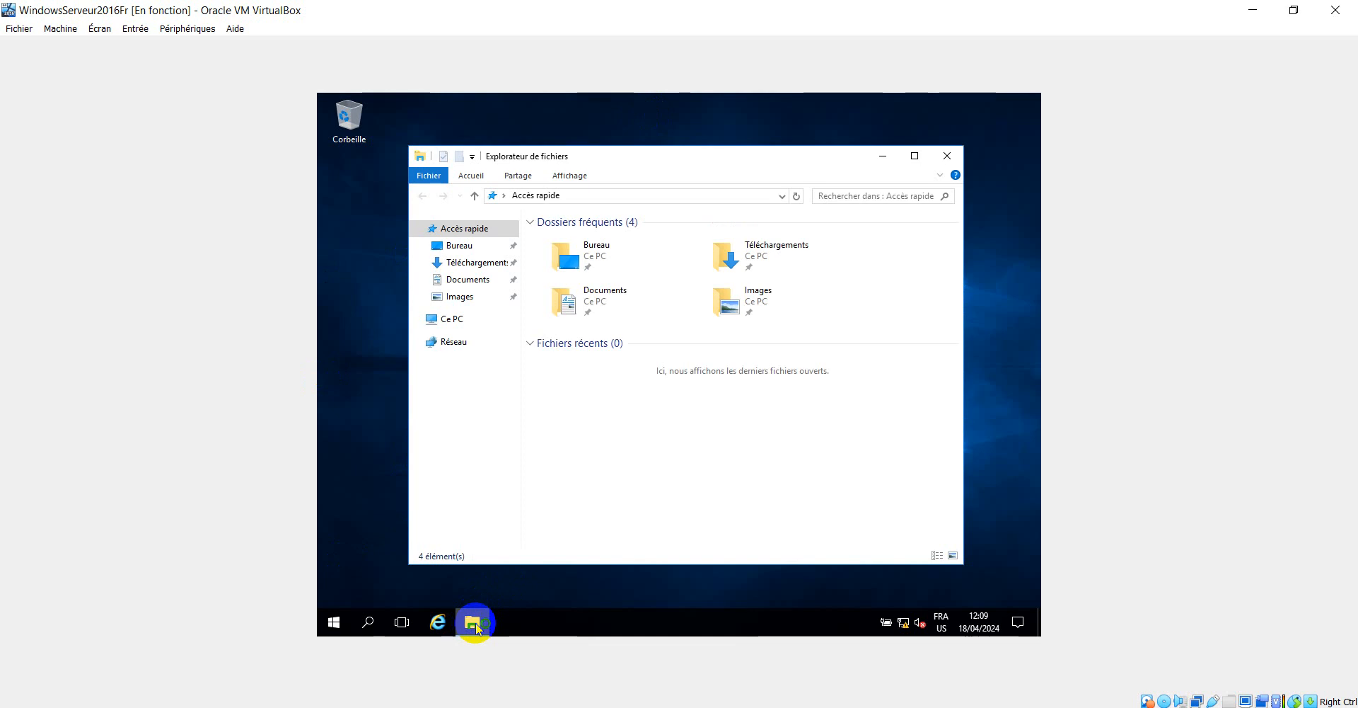
pyautogui.click(466, 324)
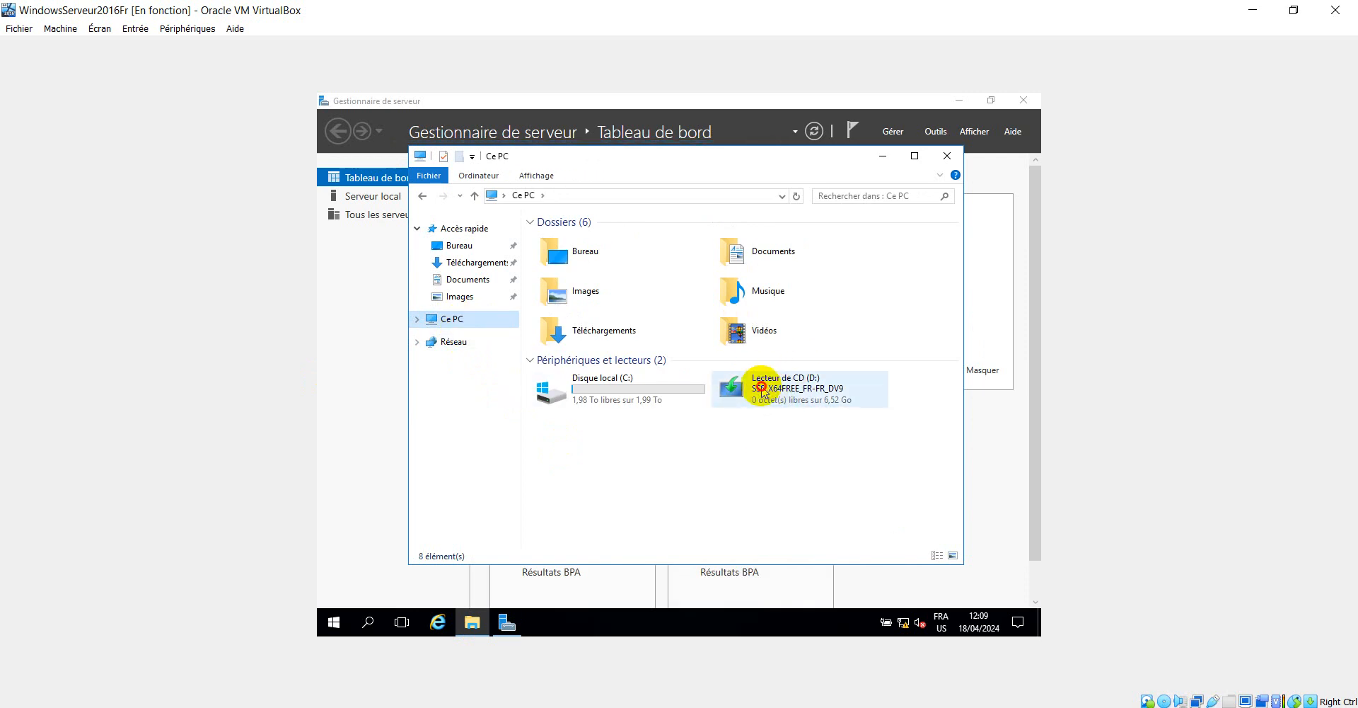
pyautogui.click(763, 391)
pyautogui.rightClick(762, 386)
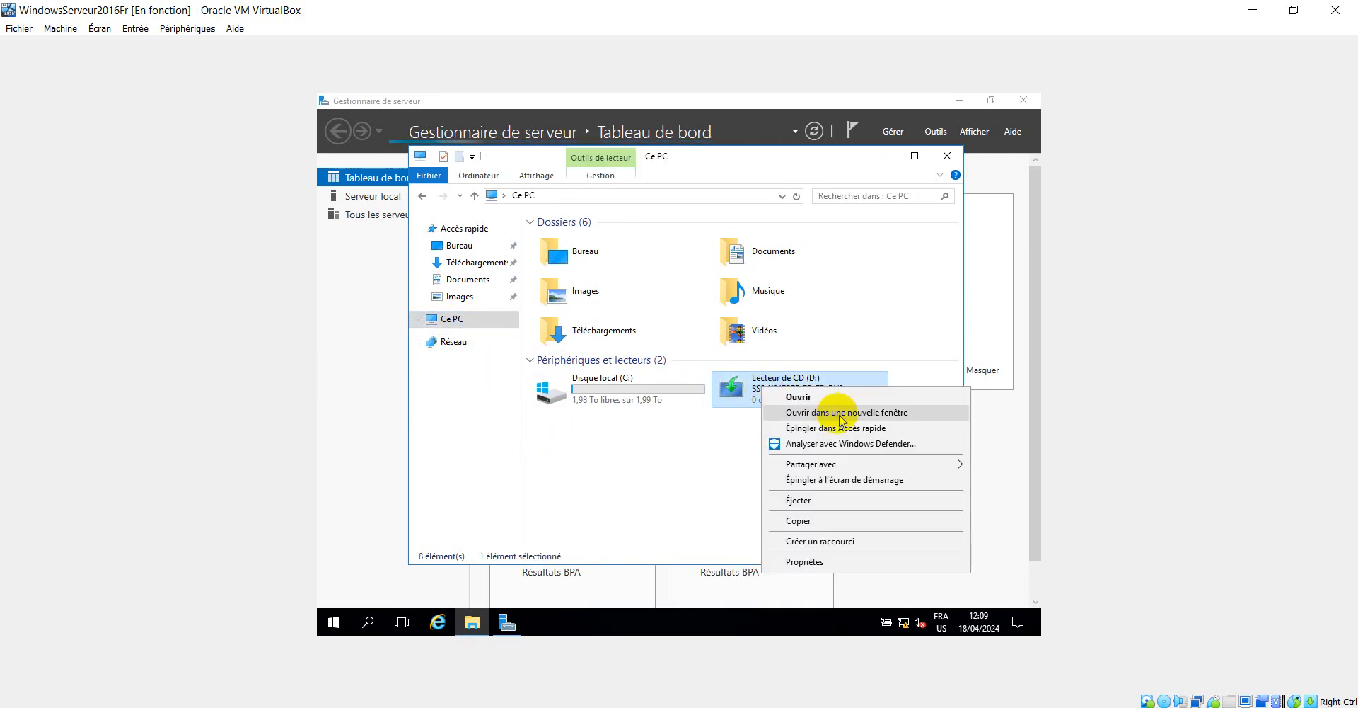
pyautogui.click(826, 502)
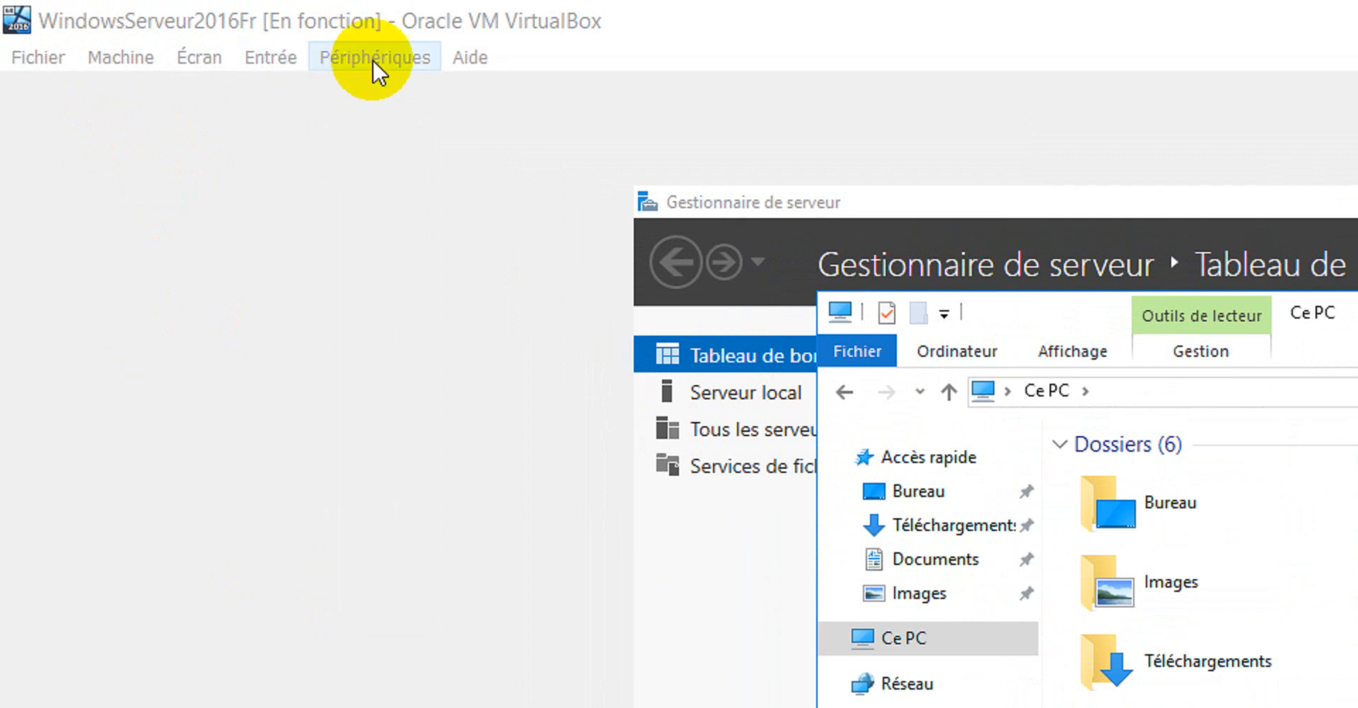
# - Insert the Guest Additions CD image from the Périphériques menu
pyautogui.click(372, 58)
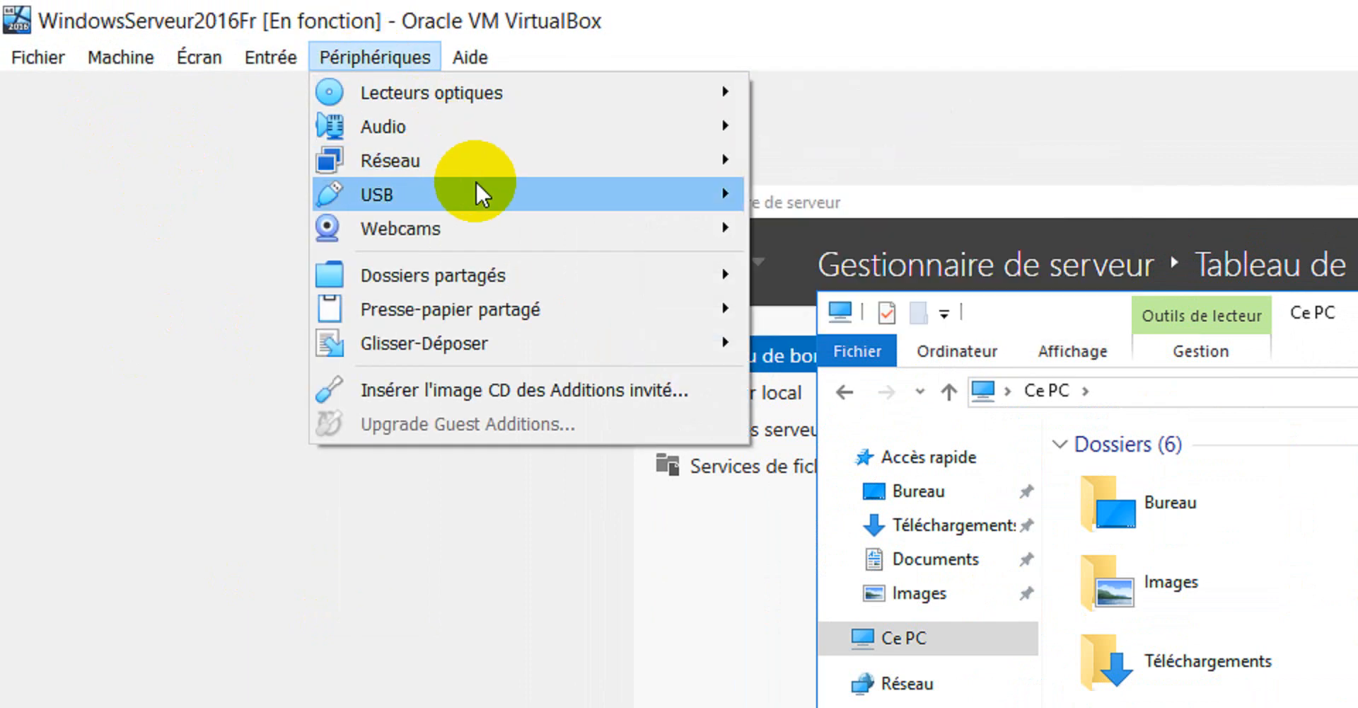
pyautogui.moveTo(477, 100)
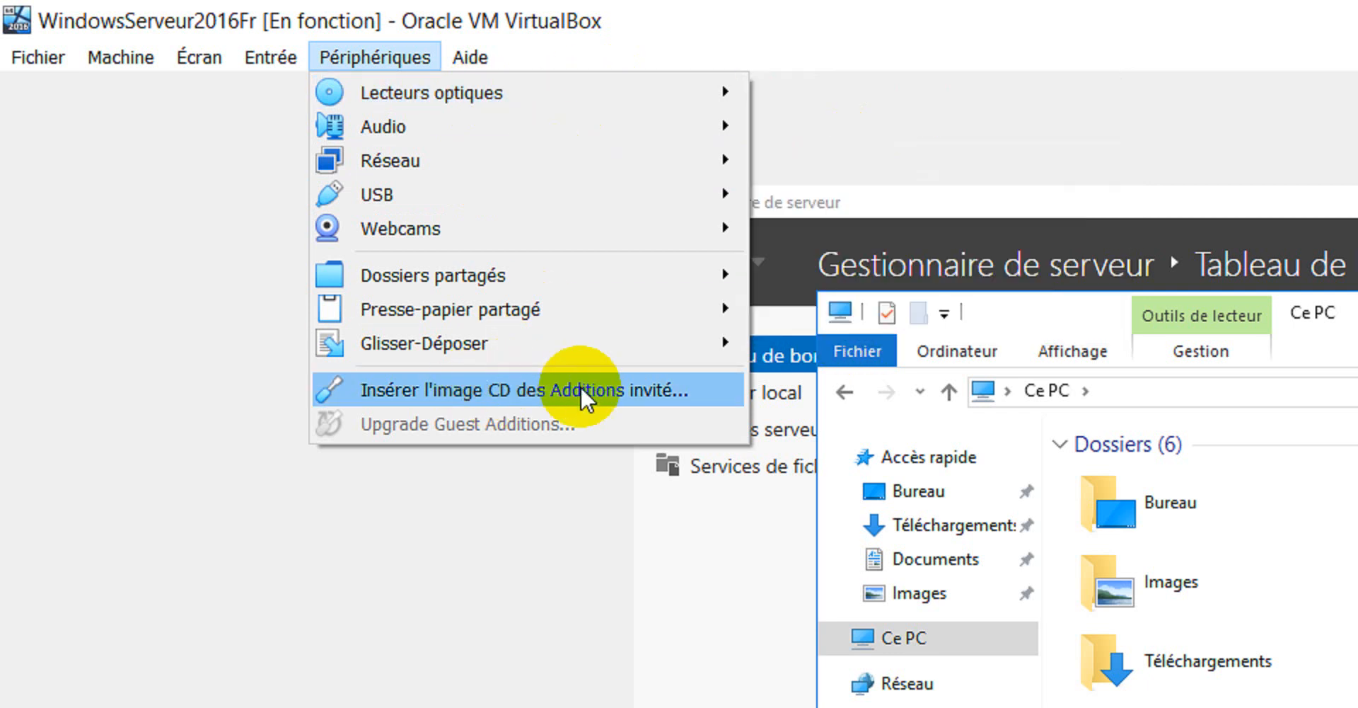
pyautogui.click(505, 393)
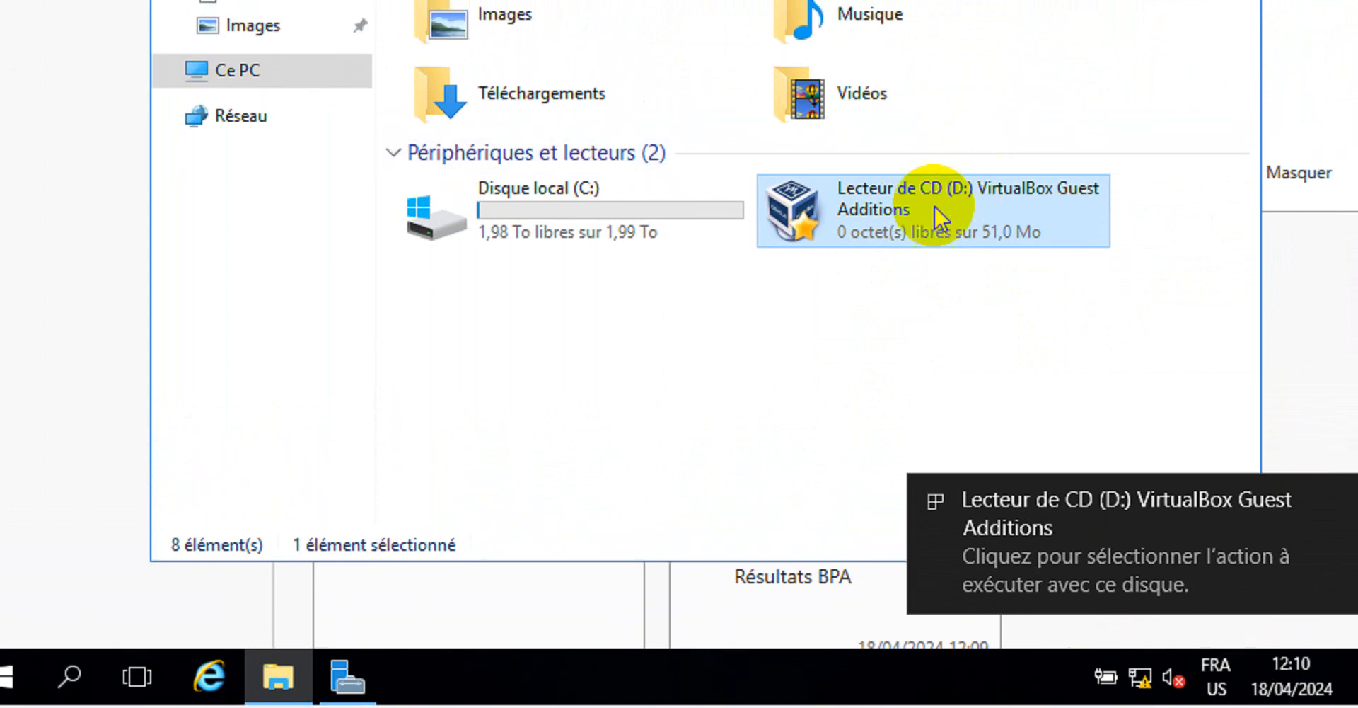
# - Run the Guest Additions 7.0.10 installer with default settings and restart the guest now
pyautogui.rightClick(886, 215)
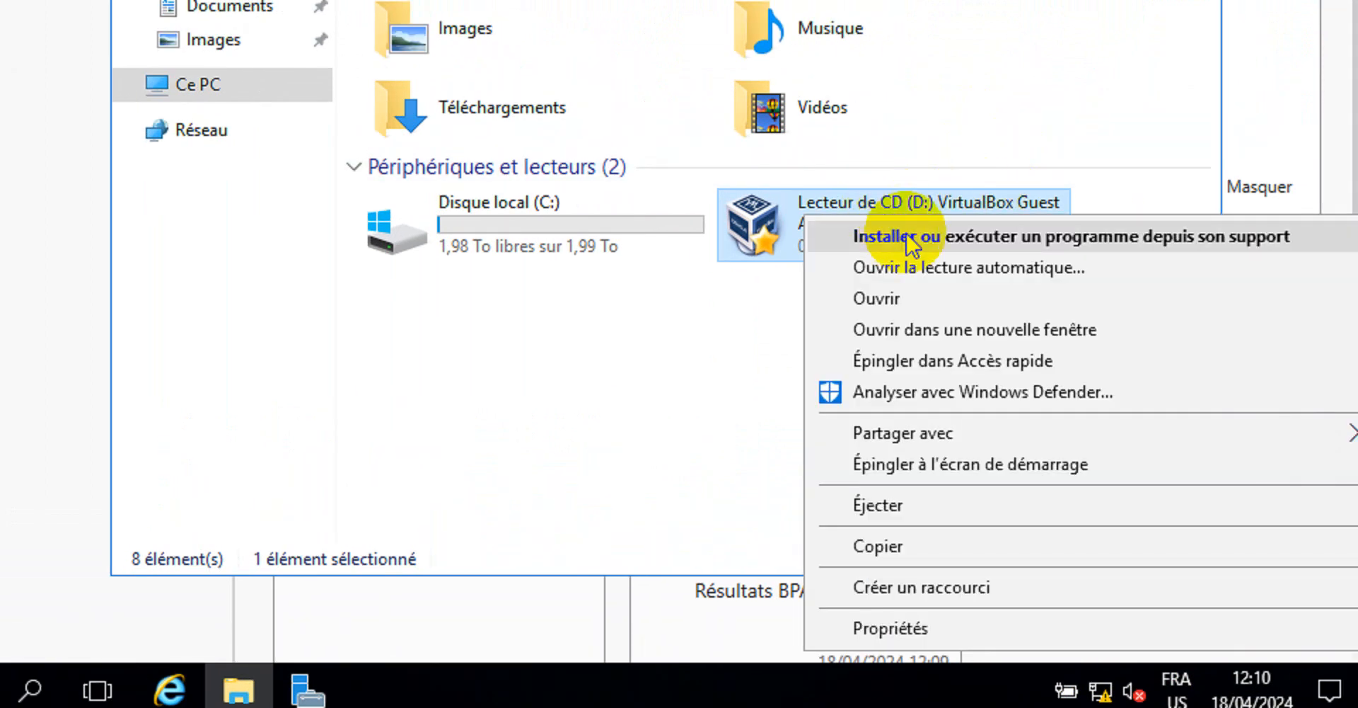
pyautogui.click(903, 232)
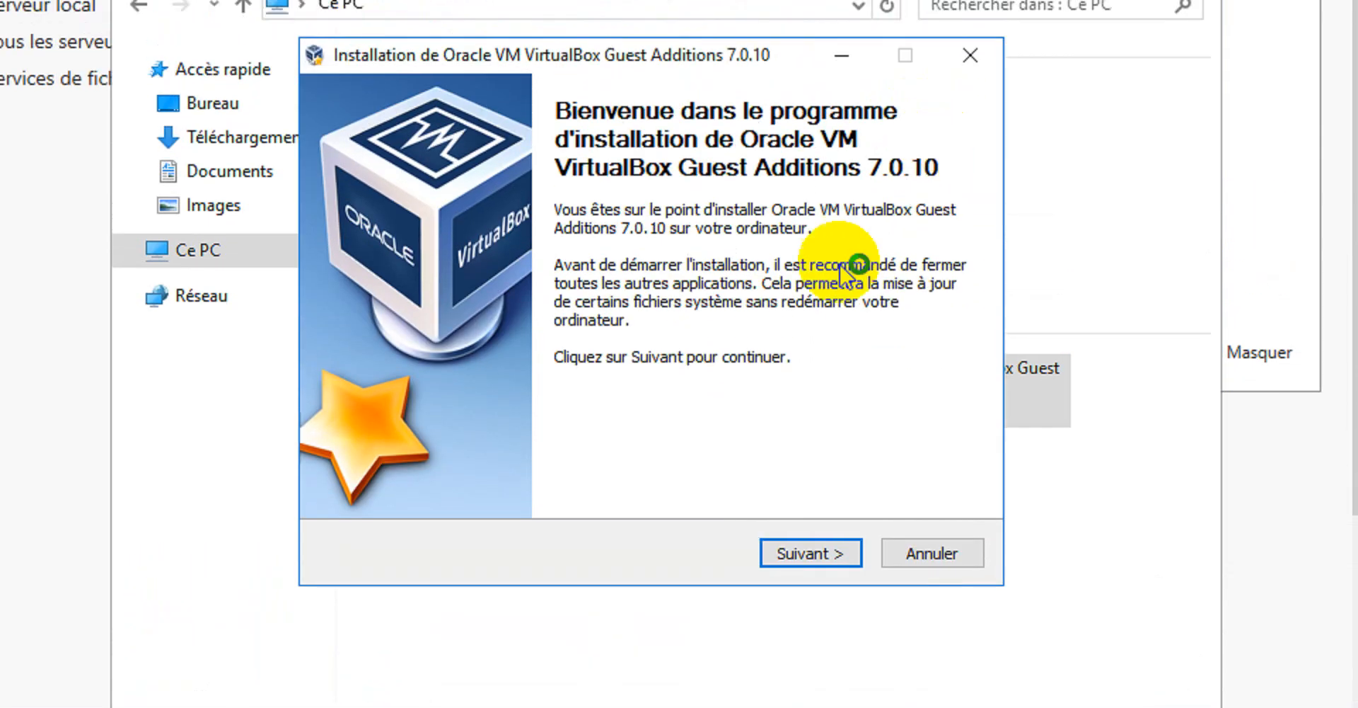
pyautogui.click(826, 532)
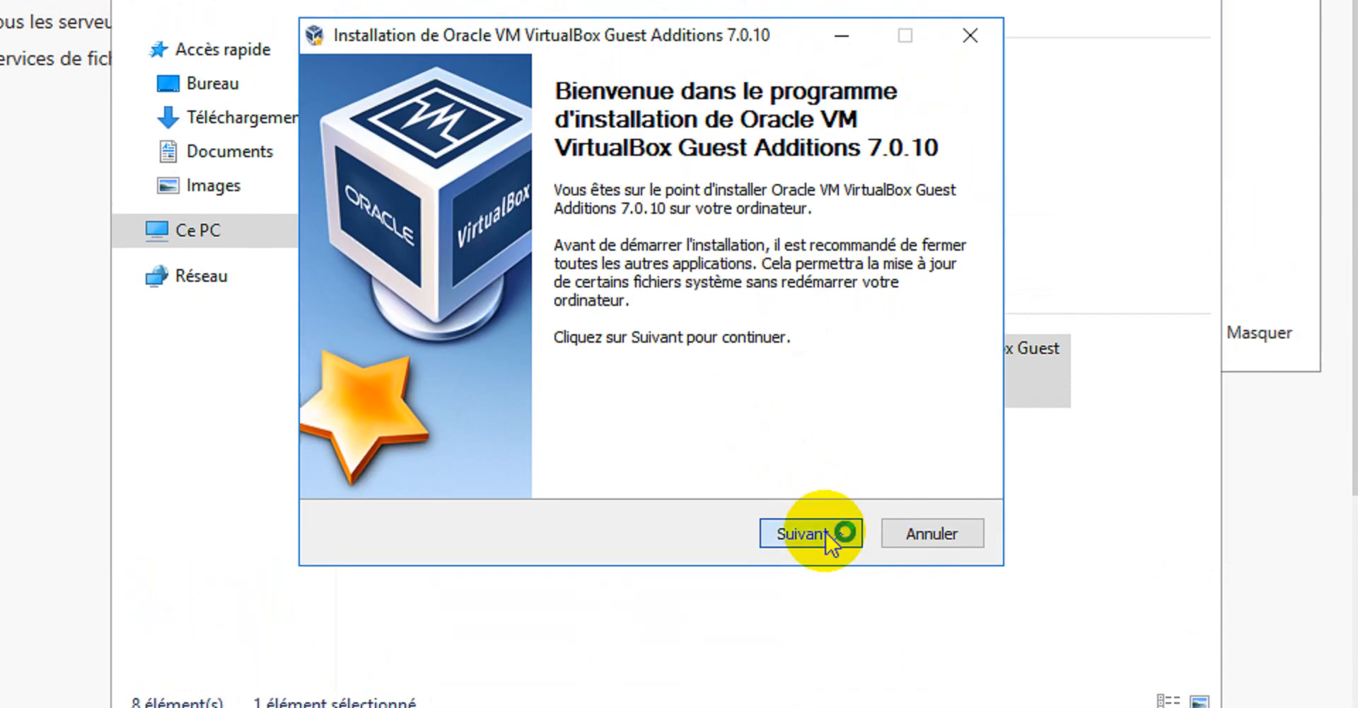
pyautogui.click(833, 532)
pyautogui.click(833, 529)
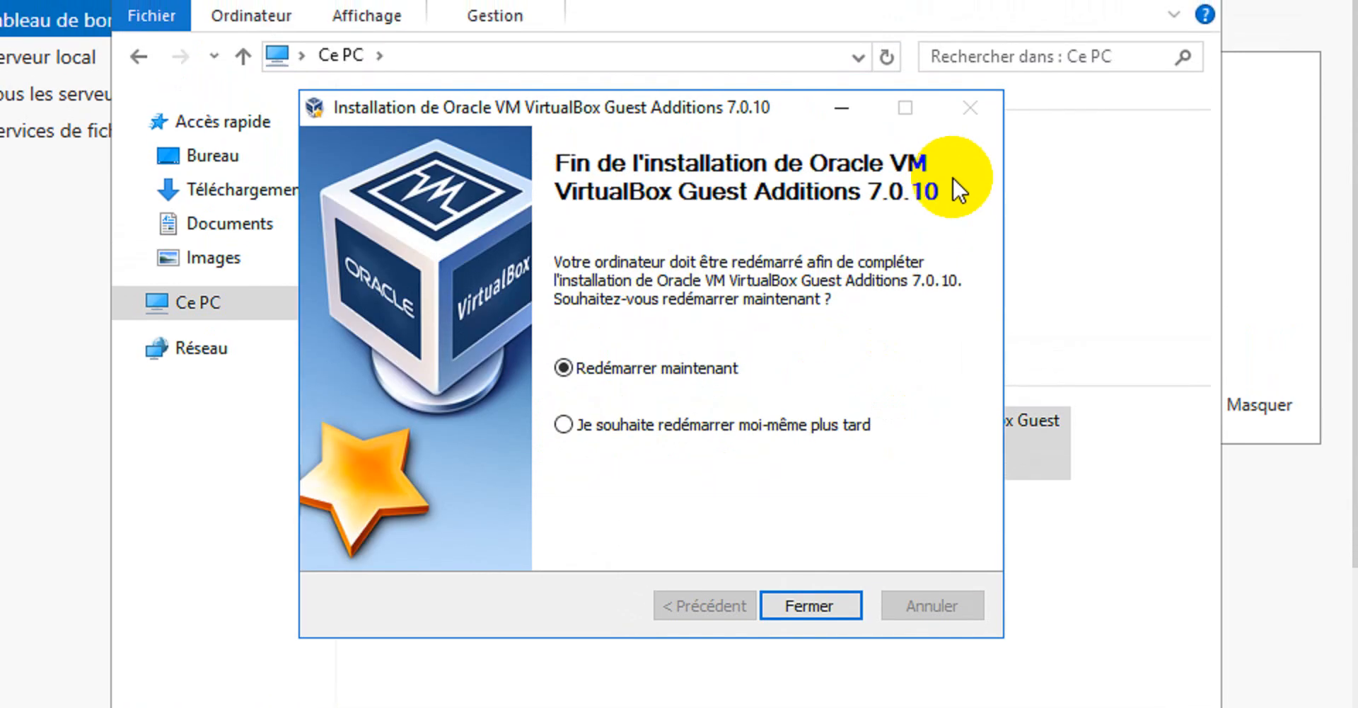
pyautogui.click(842, 596)
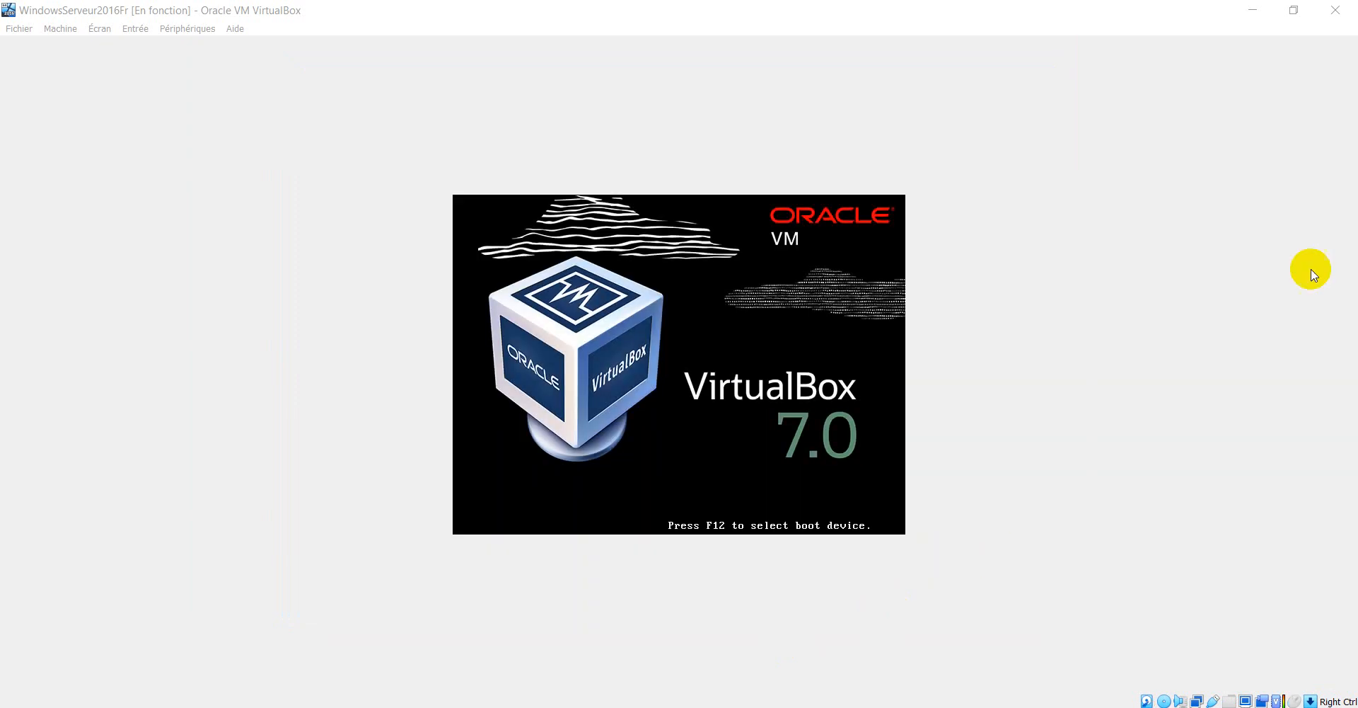
# - Restore and enlarge the VM window, then sign back in as Administrateur with the password
pyautogui.click(1294, 11)
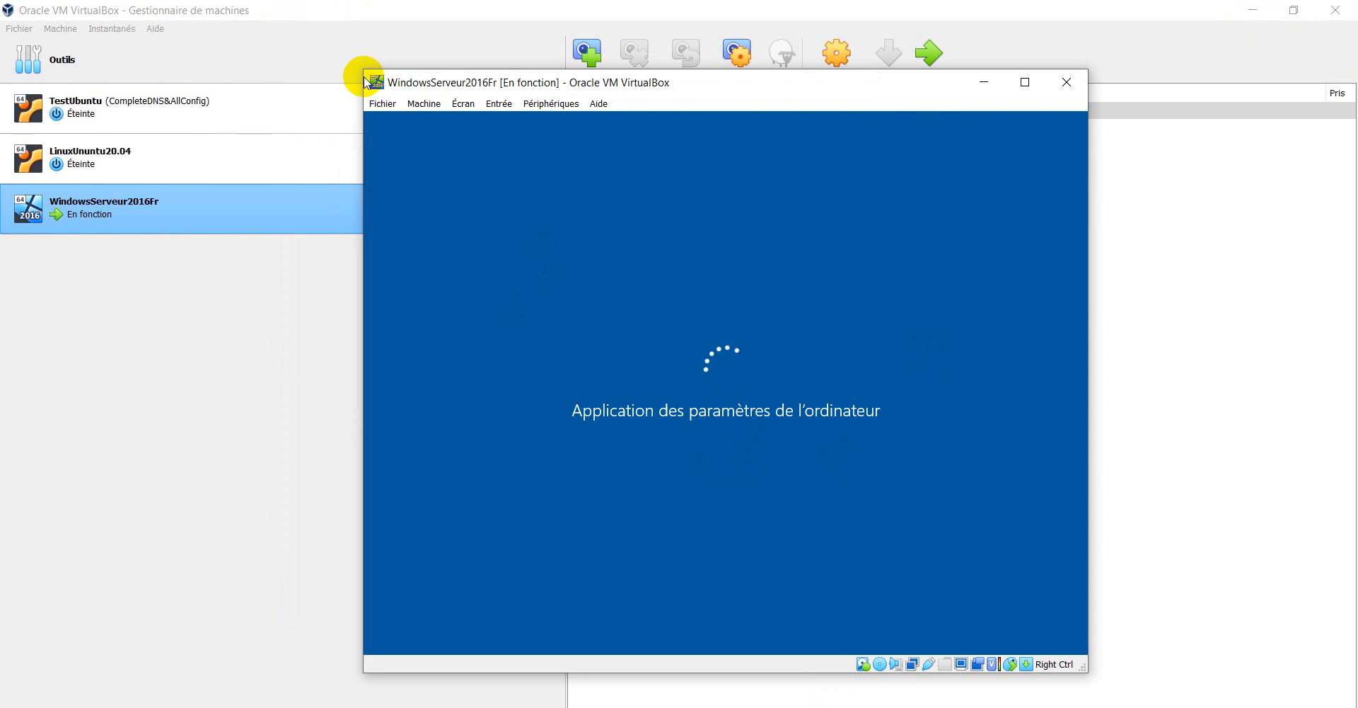
pyautogui.moveTo(365, 71); pyautogui.dragTo(322, 46)
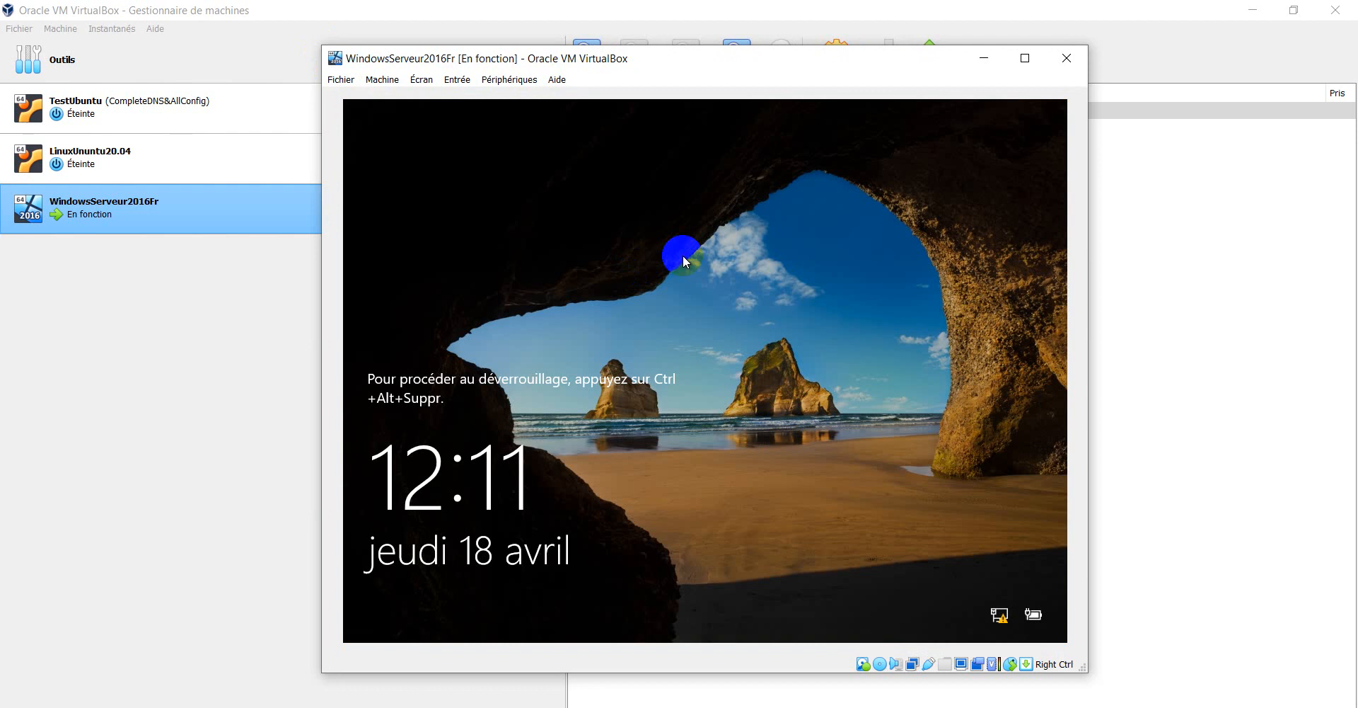
pyautogui.hotkey('ctrl', 'Delete')
pyautogui.write('•')
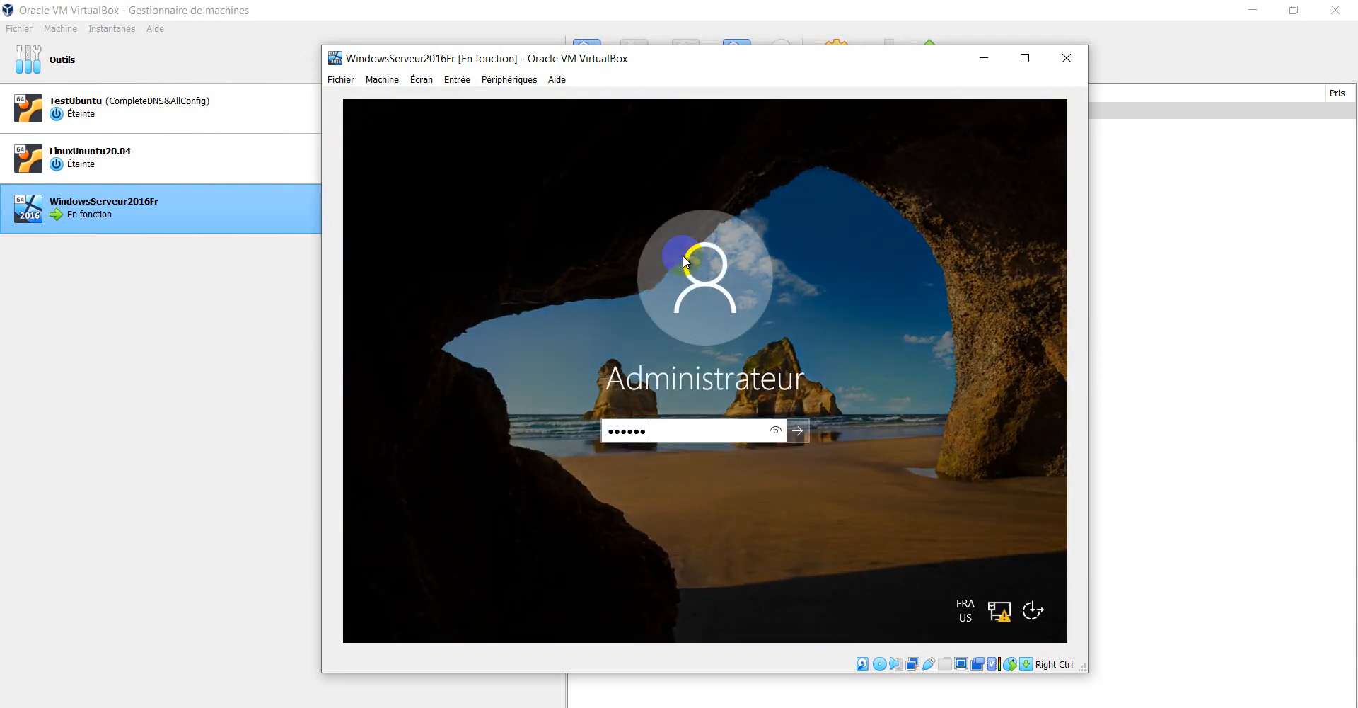
pyautogui.press('Return')
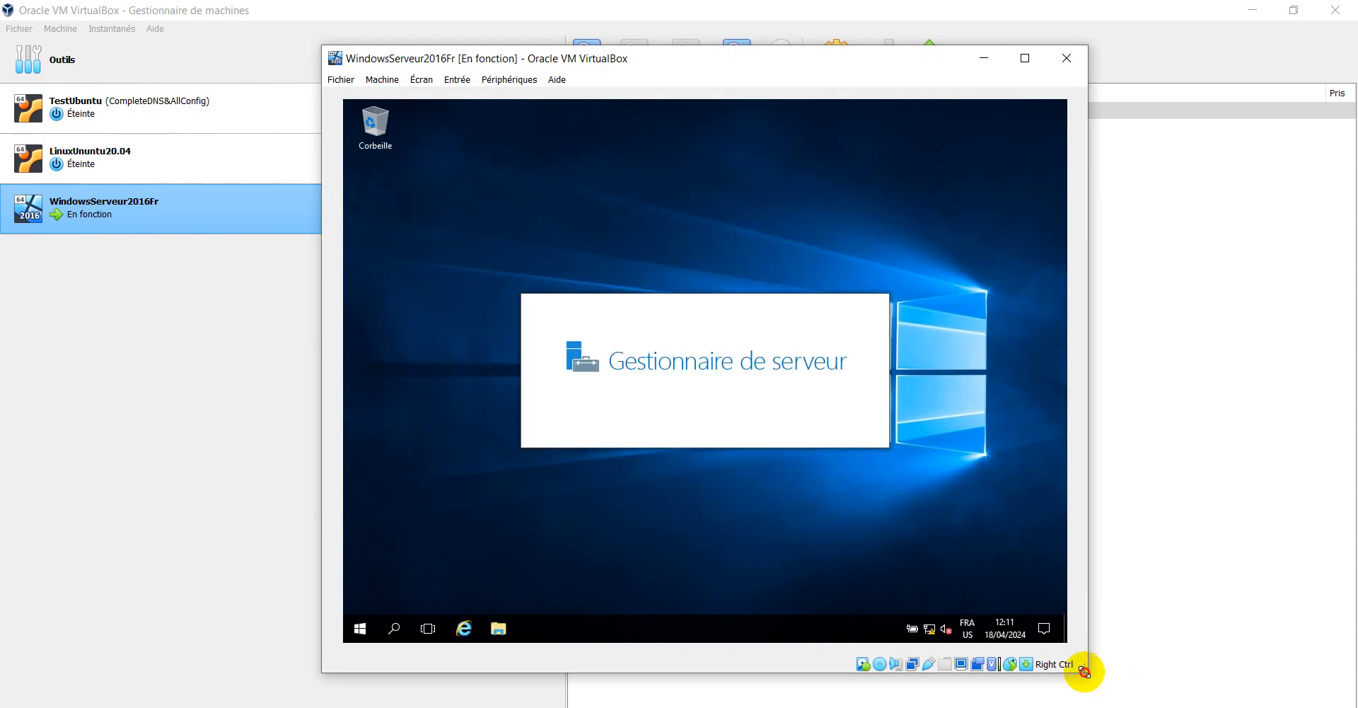
# - Resize the VM window, then maximize it so the Server Manager dashboard fills the display
pyautogui.moveTo(1084, 670)
pyautogui.mouseDown()
pyautogui.moveTo(1027, 634)
pyautogui.moveTo(1105, 675)
pyautogui.mouseUp()
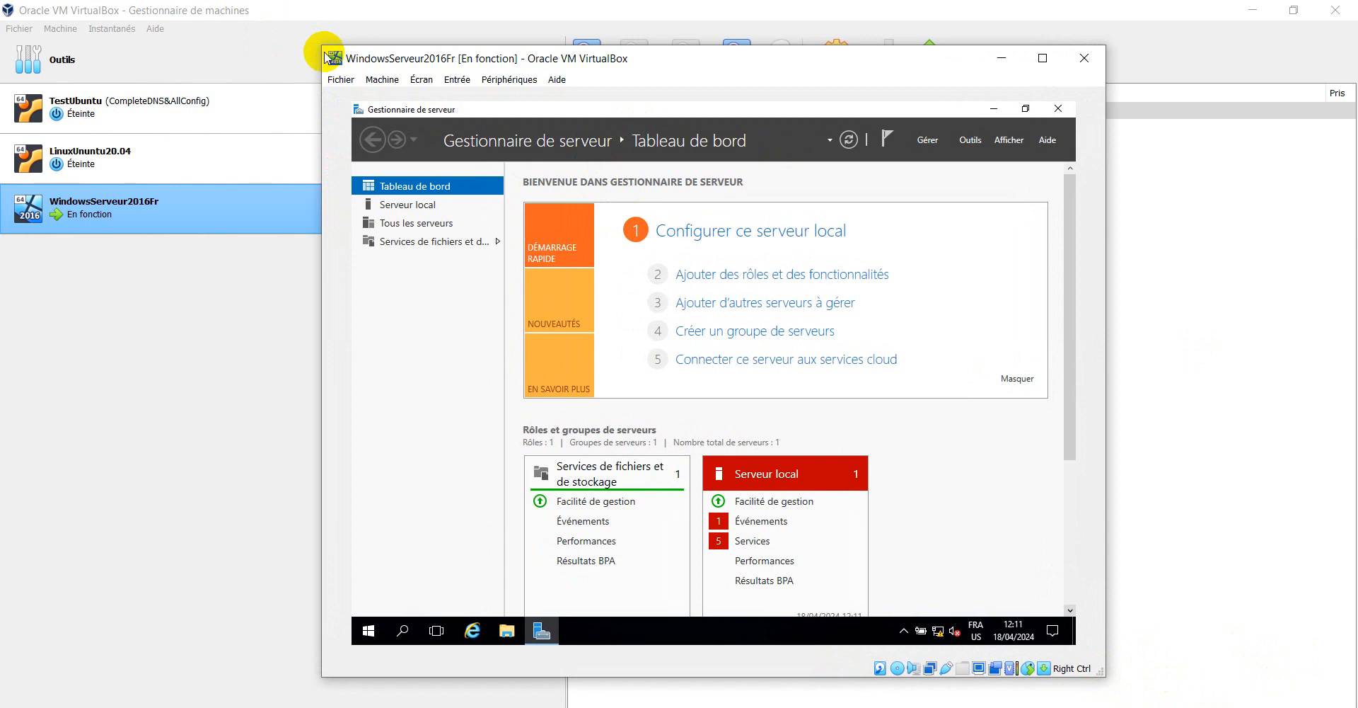
pyautogui.moveTo(324, 45); pyautogui.dragTo(234, 12)
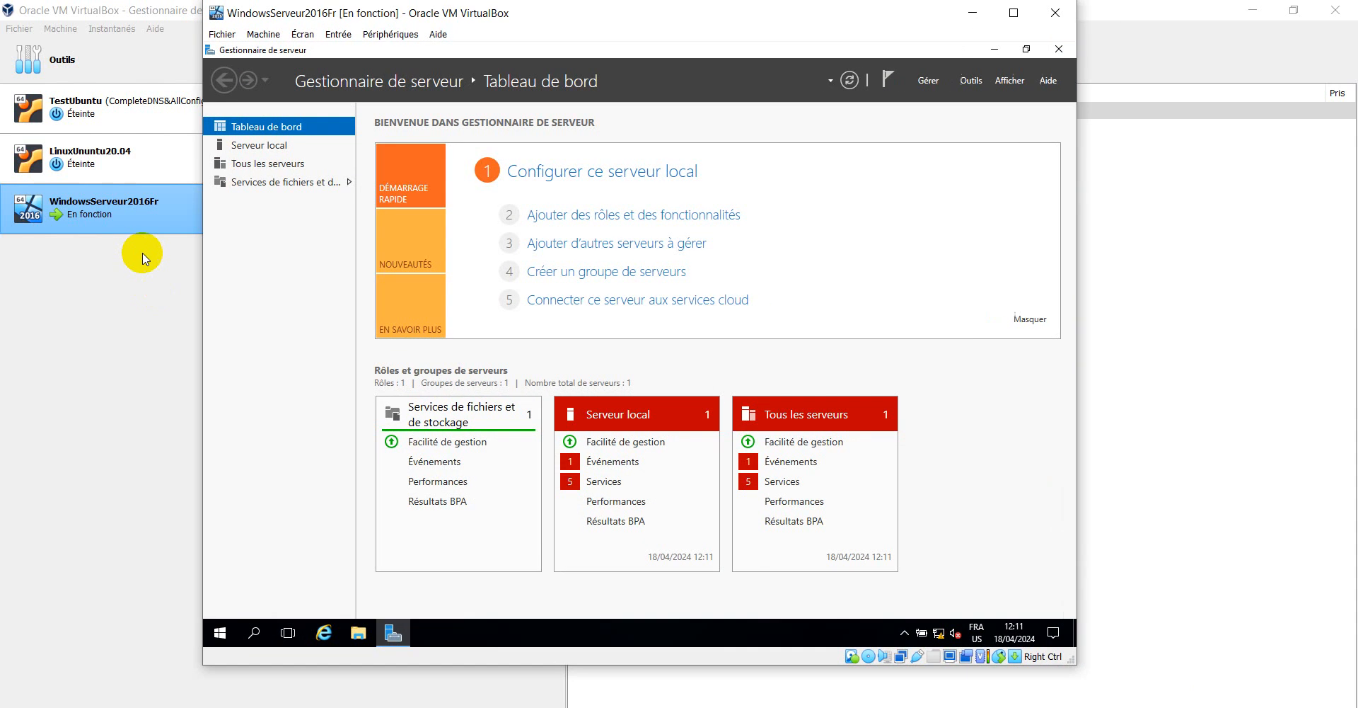
pyautogui.click(1013, 12)
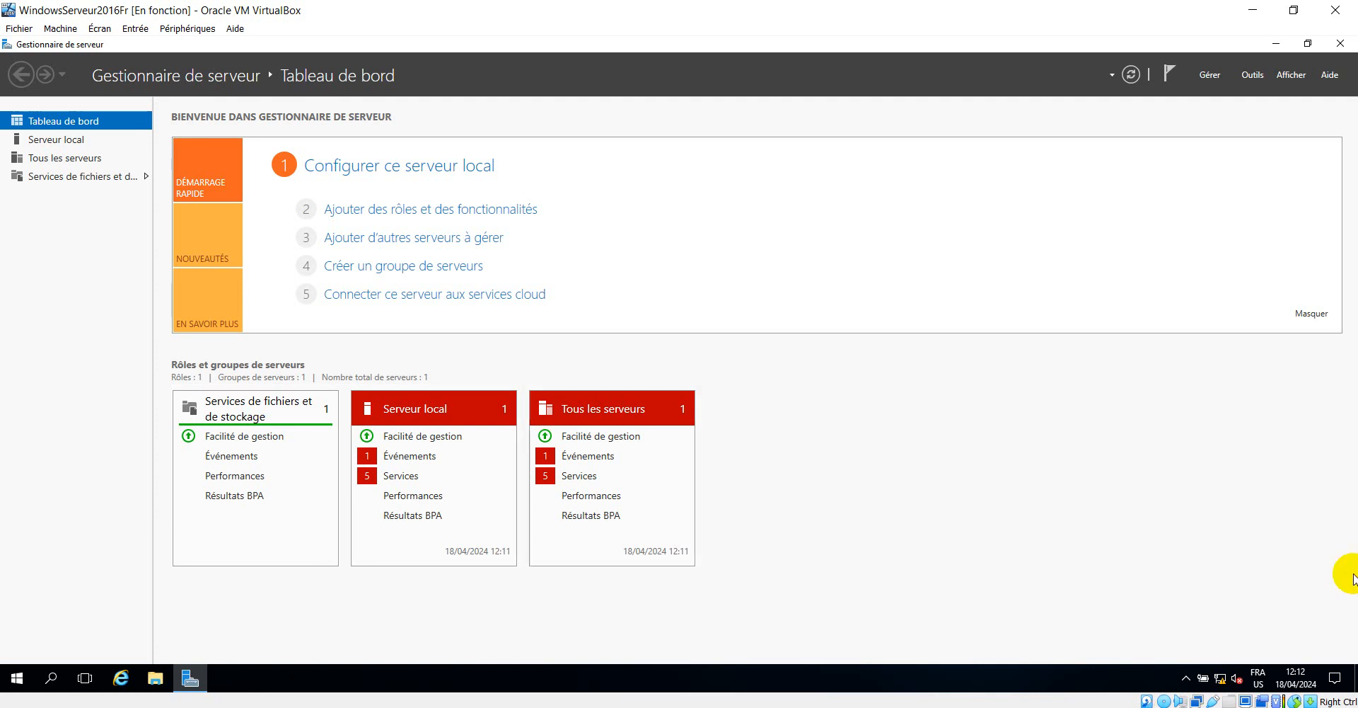
pyautogui.click(1227, 678)
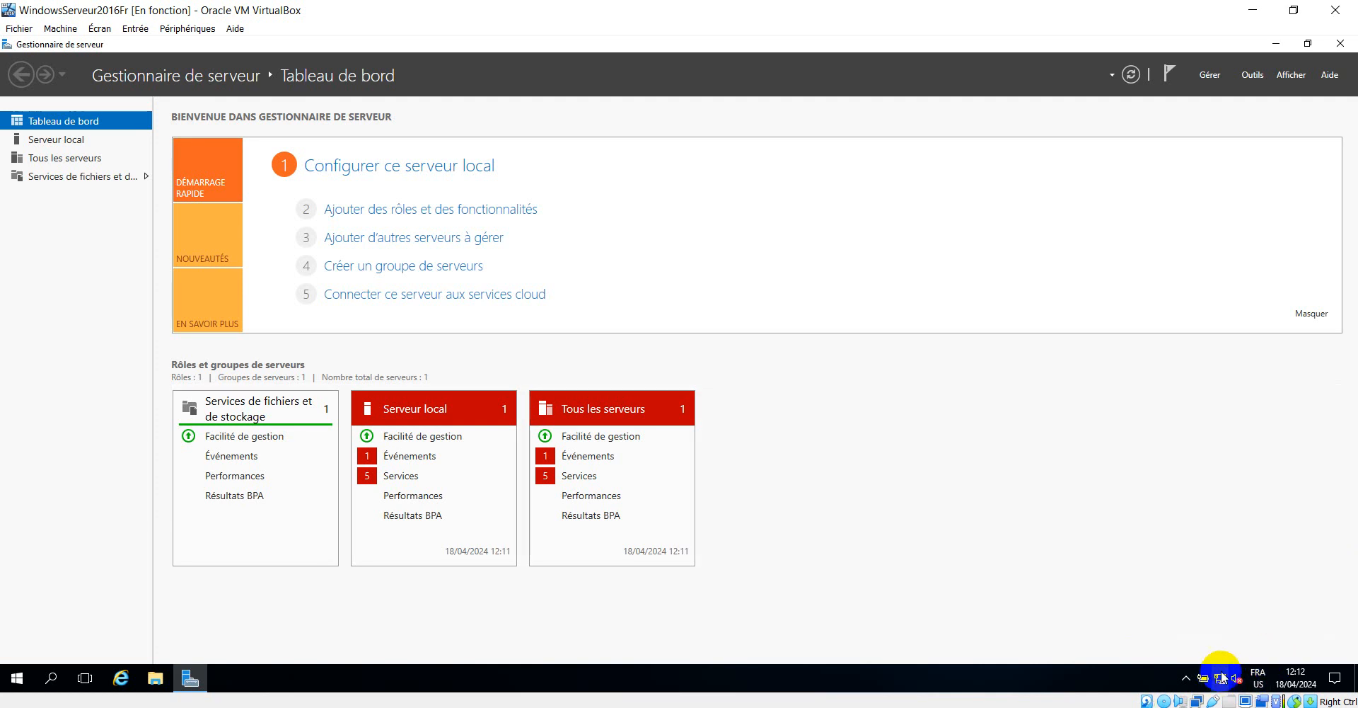
# - Dismiss the guest's network options and reopen the Windows Server Start menu to show Panneau de configuration
pyautogui.rightClick(1222, 682)
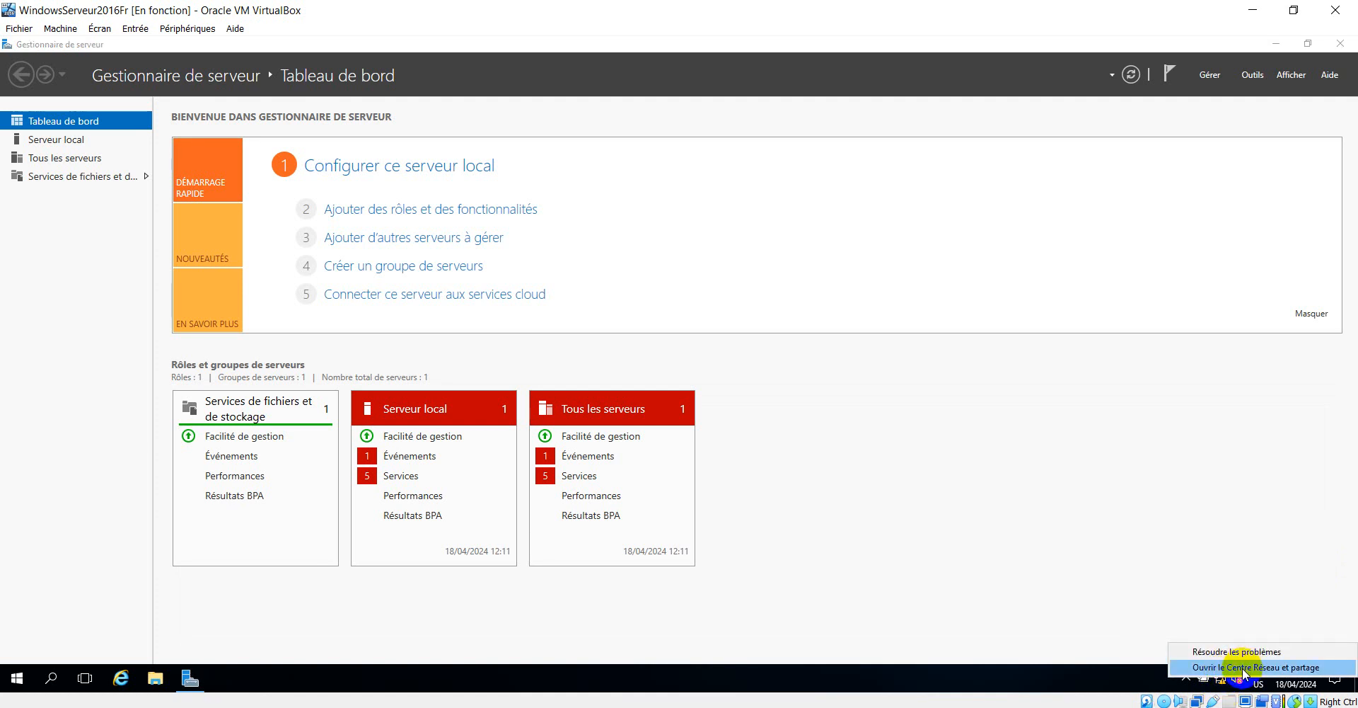
pyautogui.click(1079, 680)
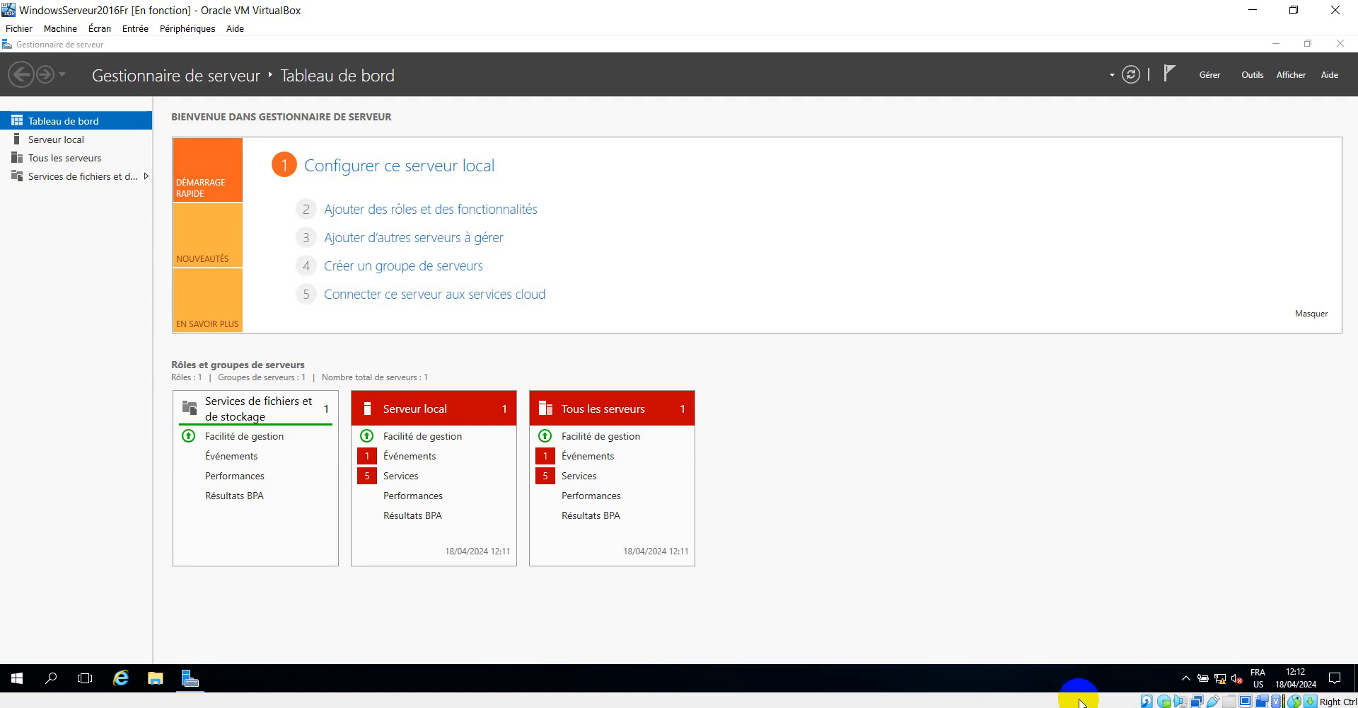
pyautogui.click(6, 687)
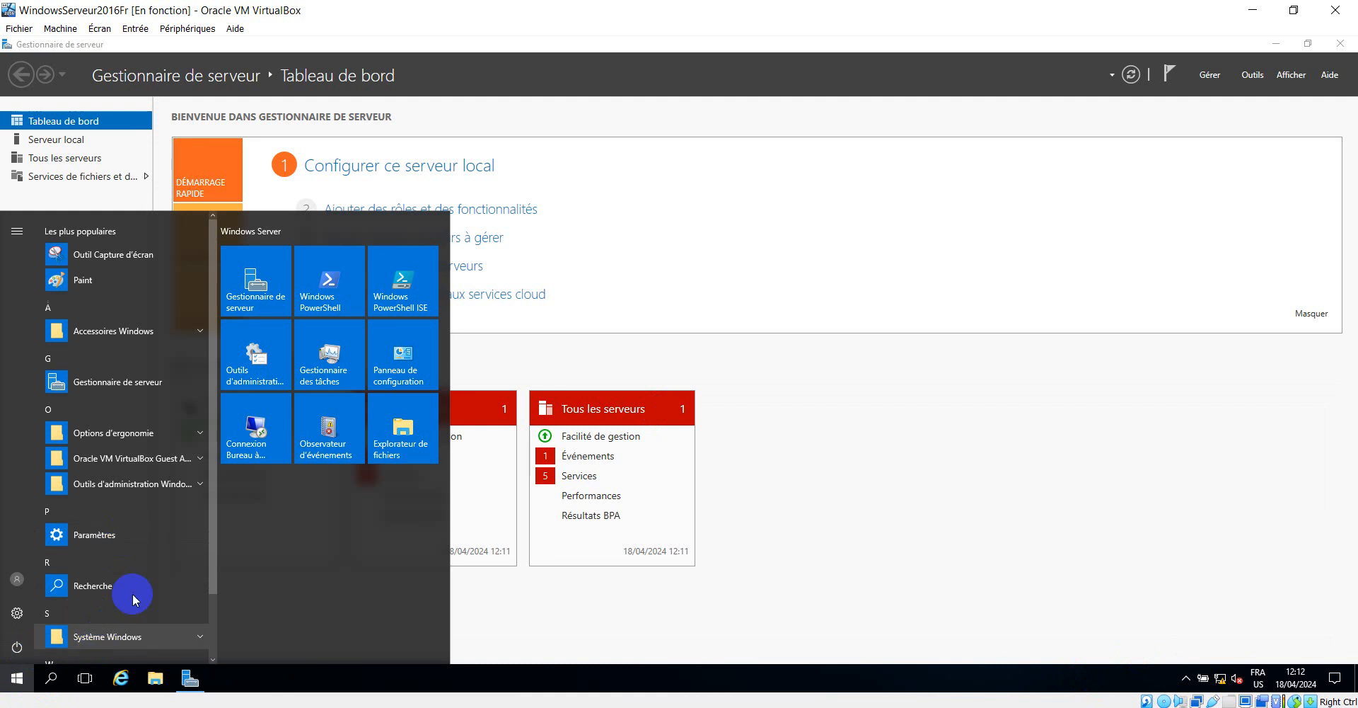
pyautogui.scroll(-2, 127, 487)
pyautogui.scroll(2, 127, 487)
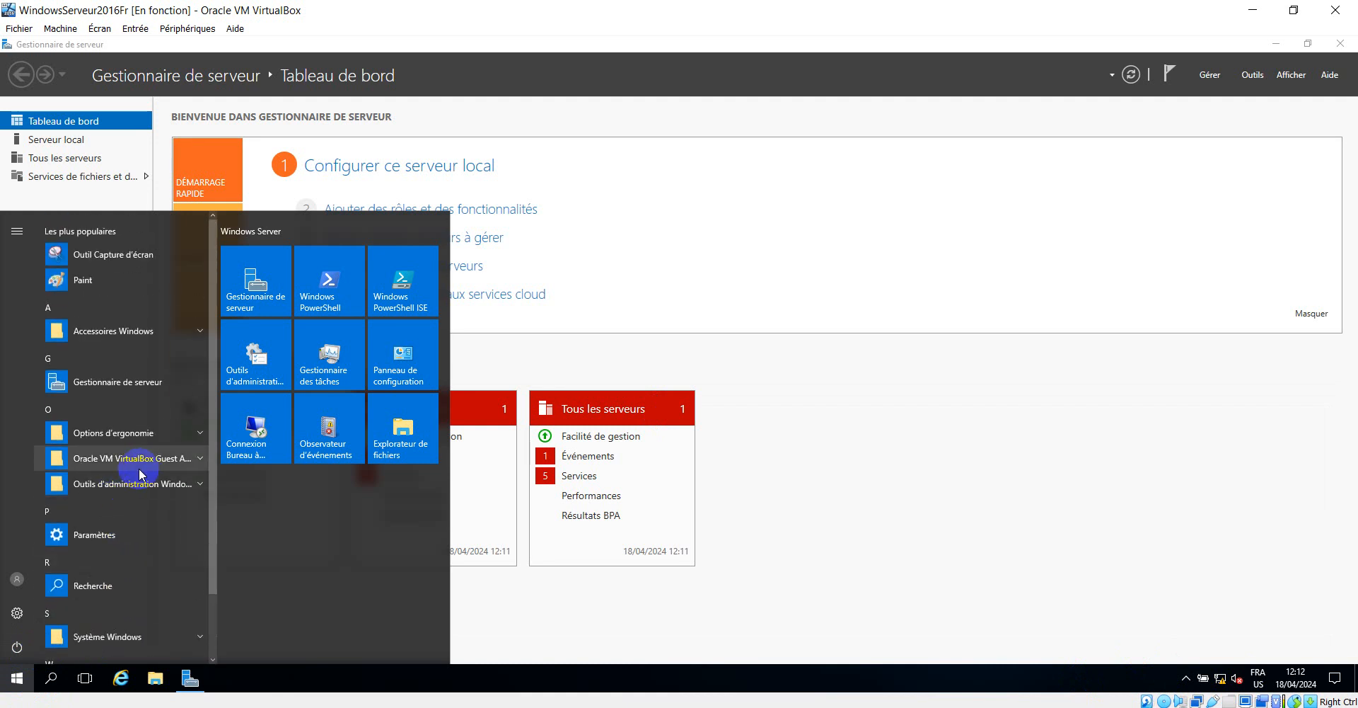
pyautogui.click(15, 680)
pyautogui.click(15, 681)
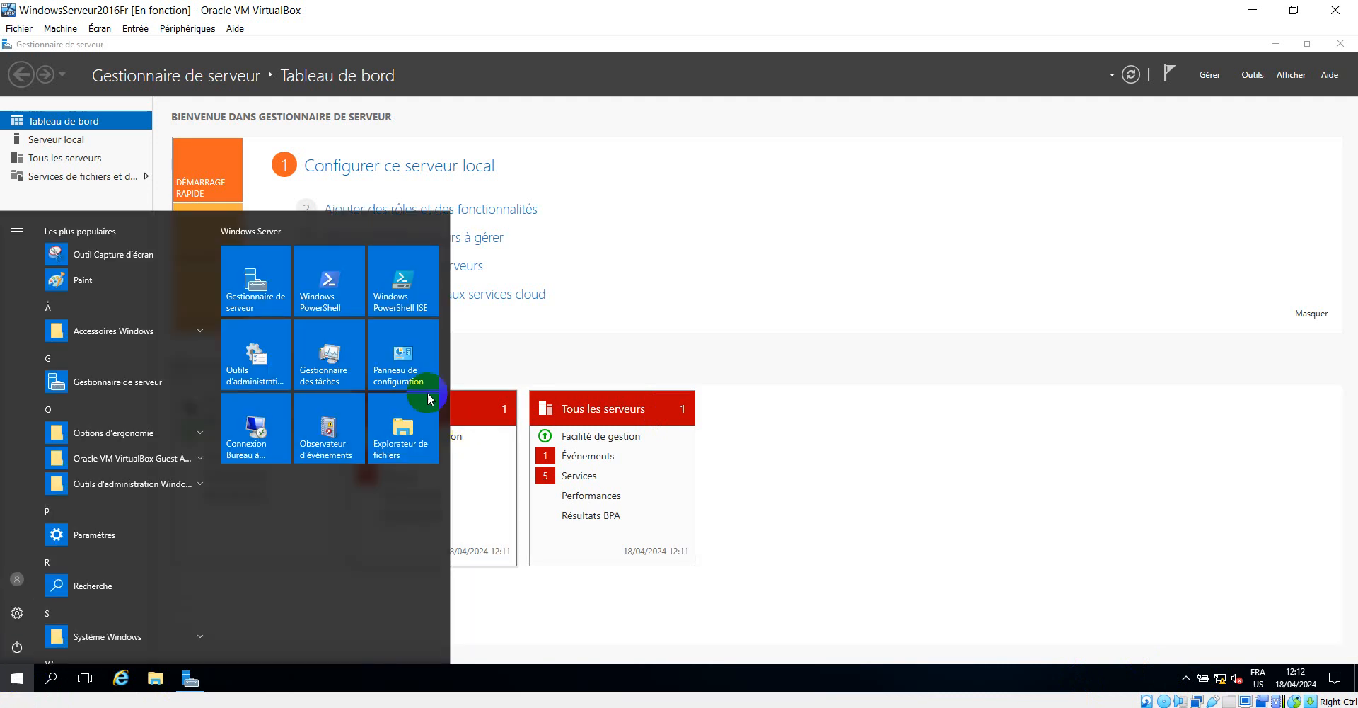
# - Go through Panneau de configuration, Réseau et Internet and Centre Réseau et partage to open Ethernet's Propriétés
pyautogui.click(394, 351)
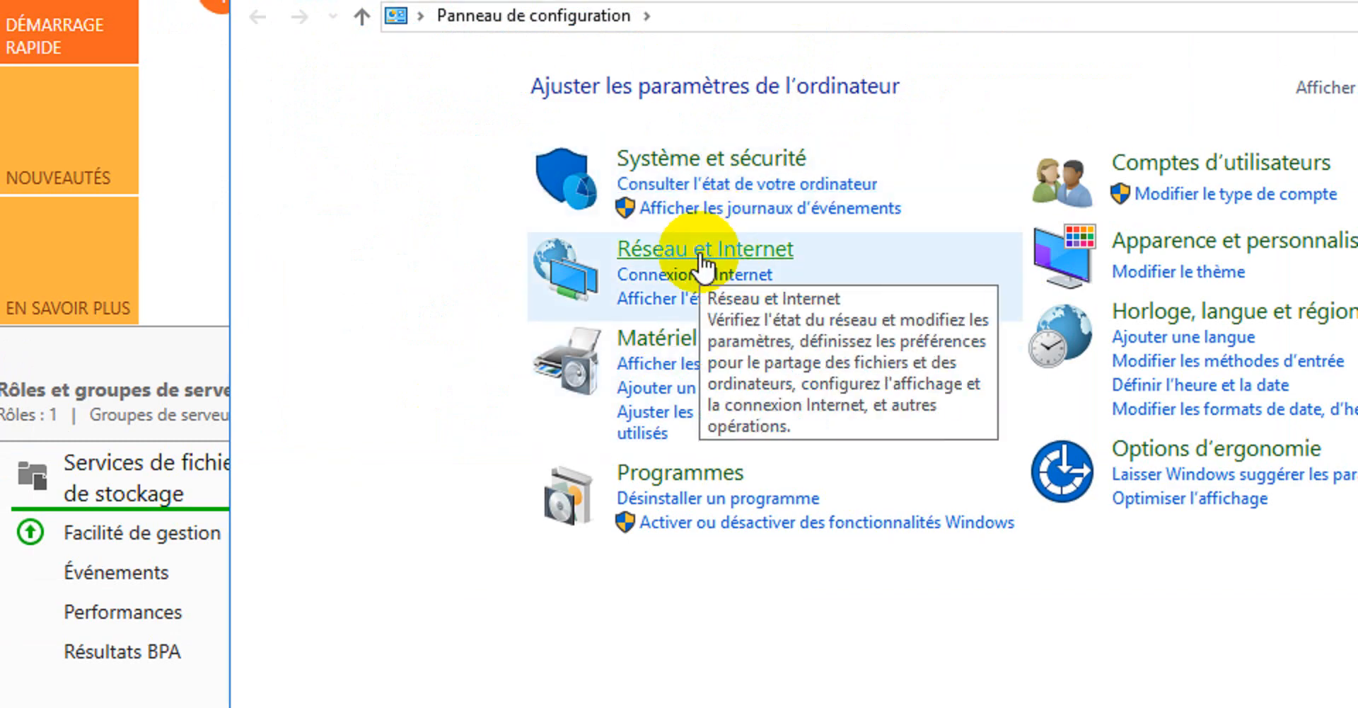
pyautogui.click(701, 253)
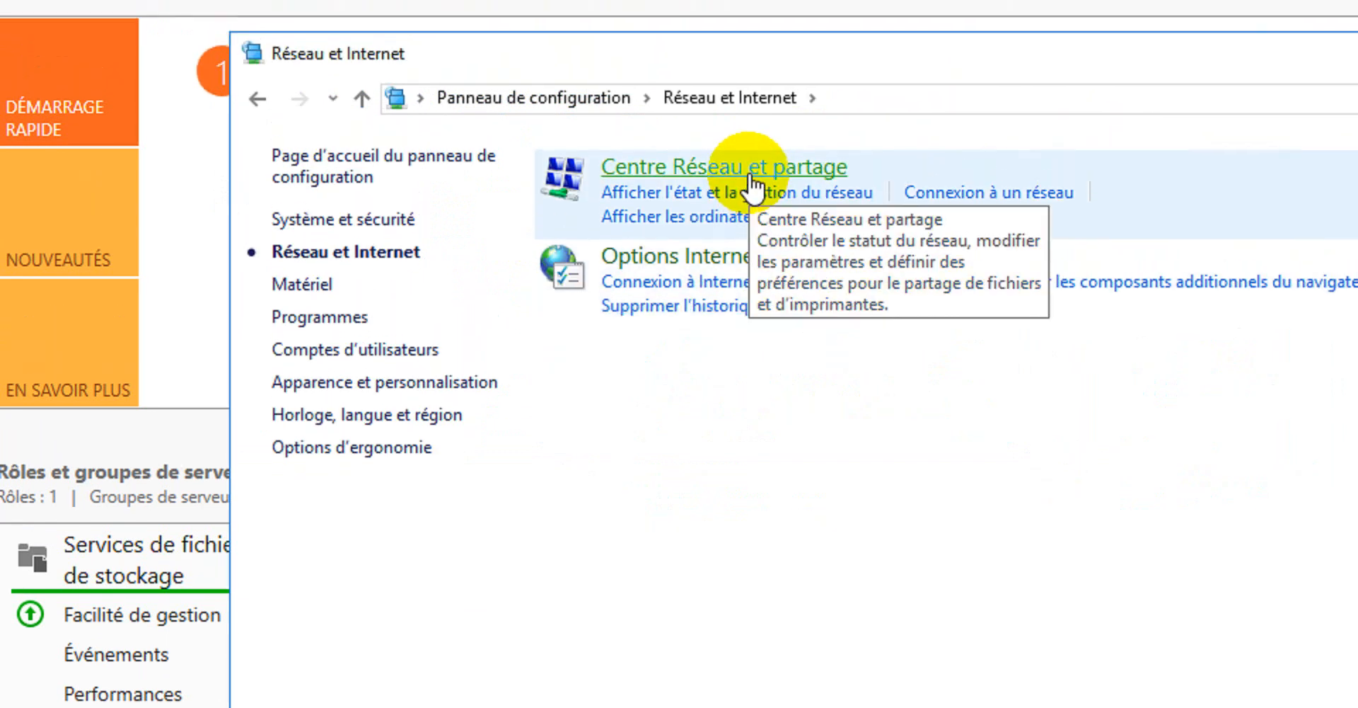
pyautogui.click(760, 188)
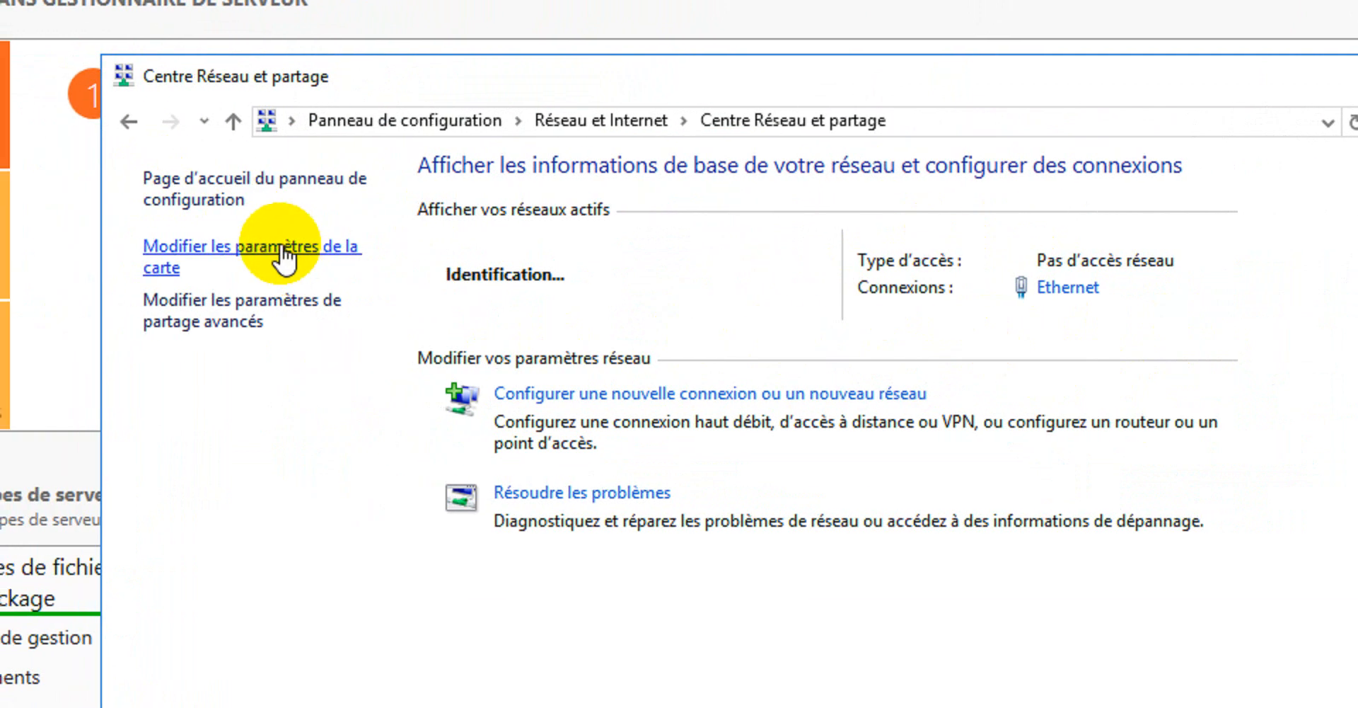
pyautogui.click(309, 249)
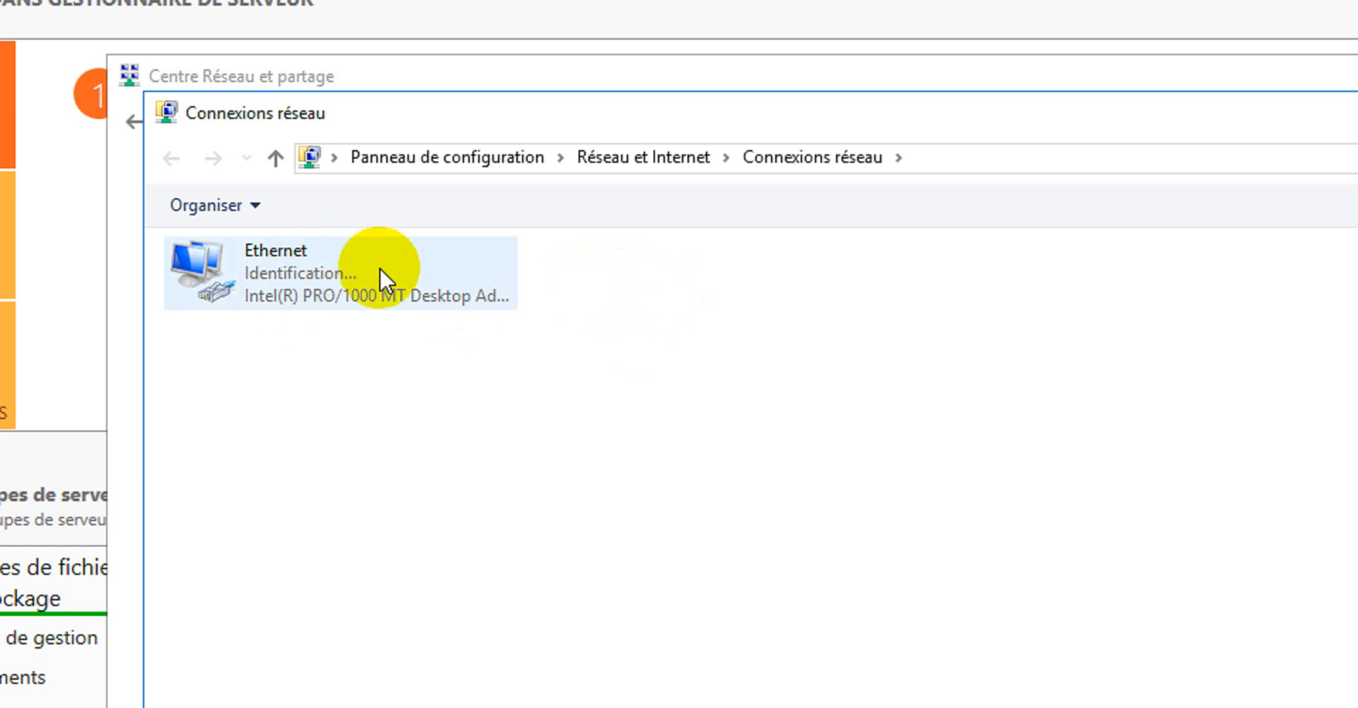
pyautogui.click(301, 267)
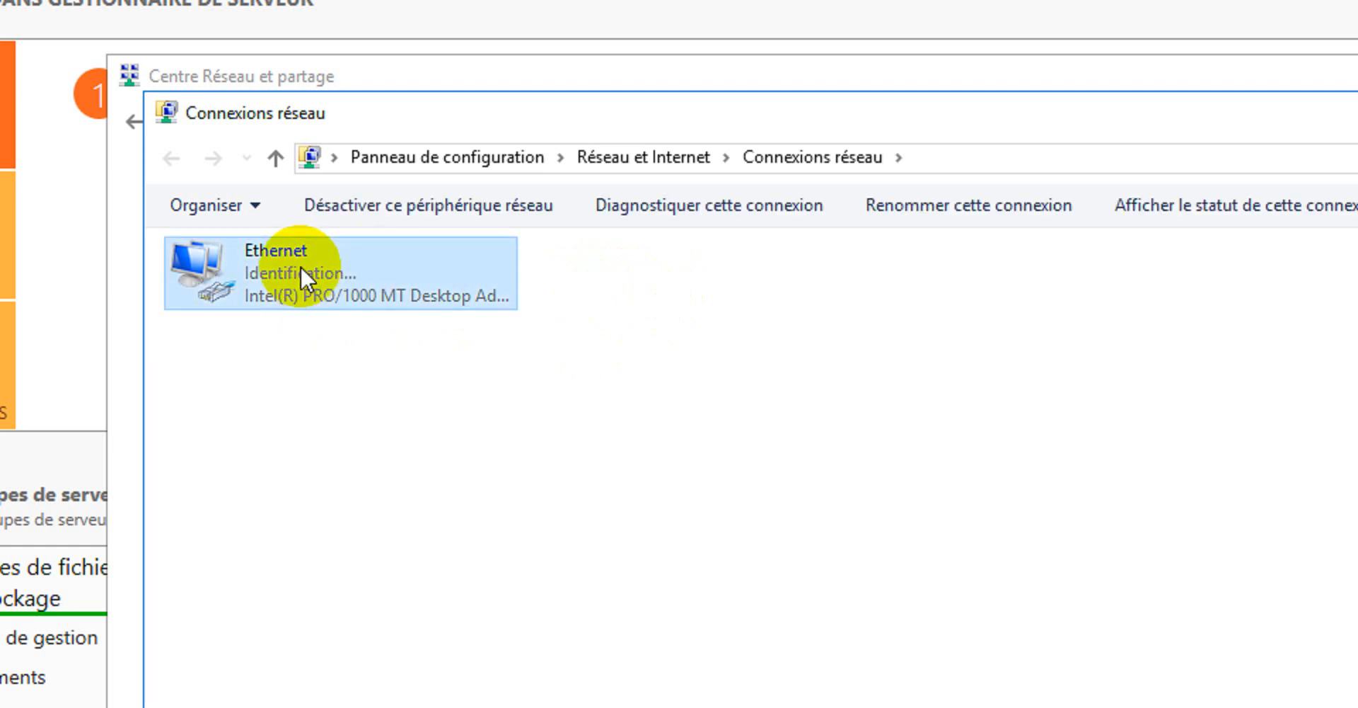
pyautogui.rightClick(300, 265)
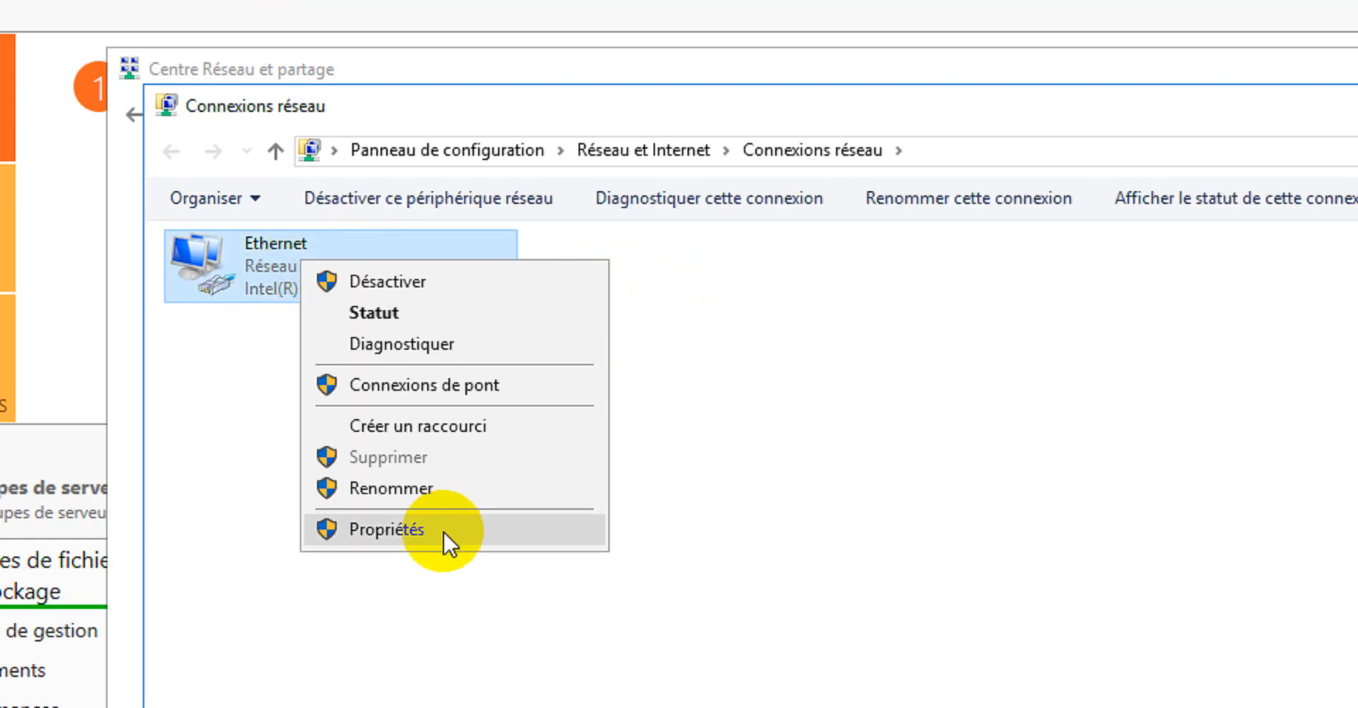
pyautogui.click(443, 530)
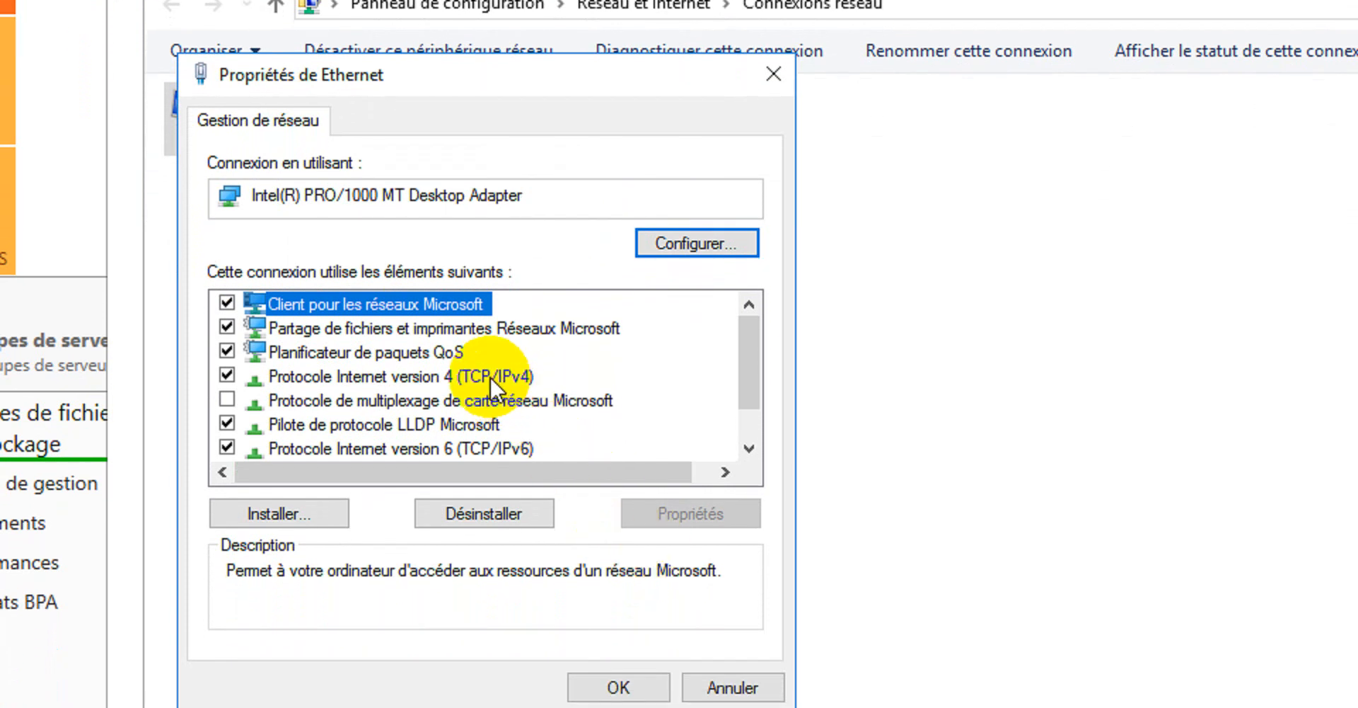
# - Open the TCP/IPv4 properties for Ethernet and choose 'Utiliser l'adresse IP suivante'
pyautogui.click(489, 375)
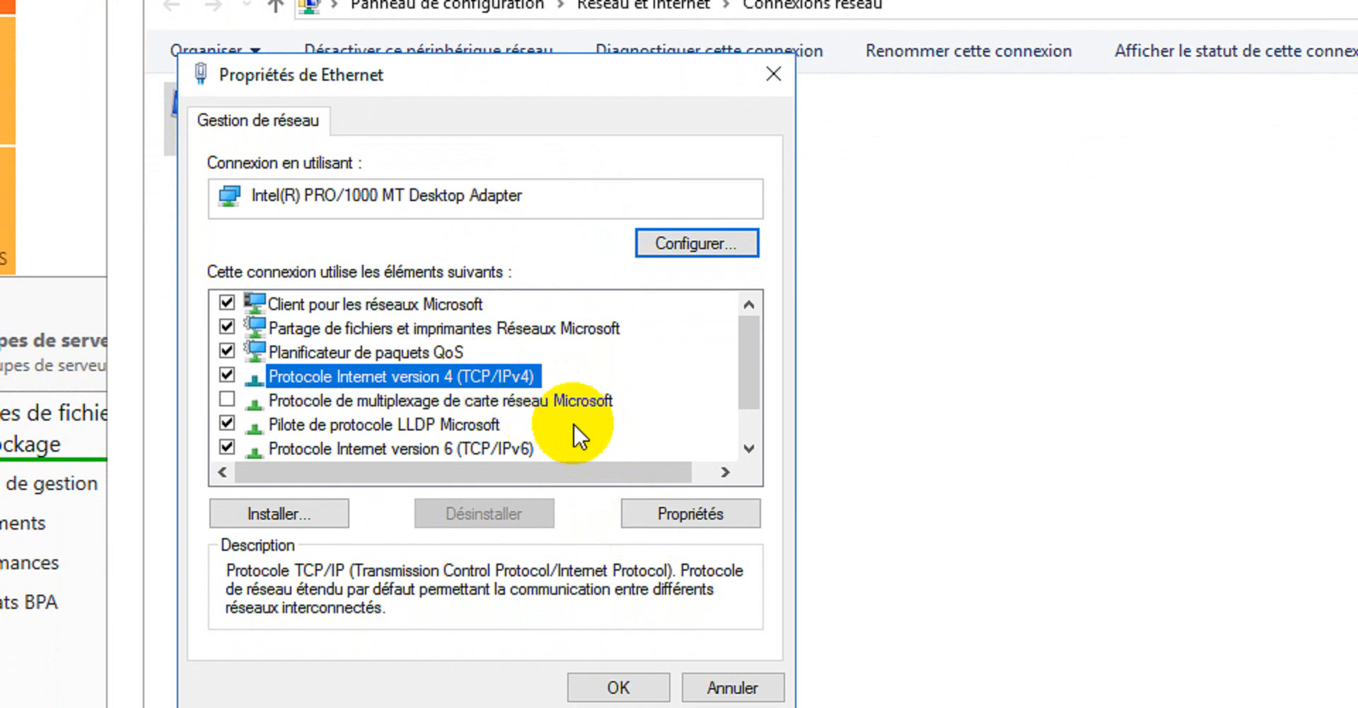
pyautogui.click(519, 441)
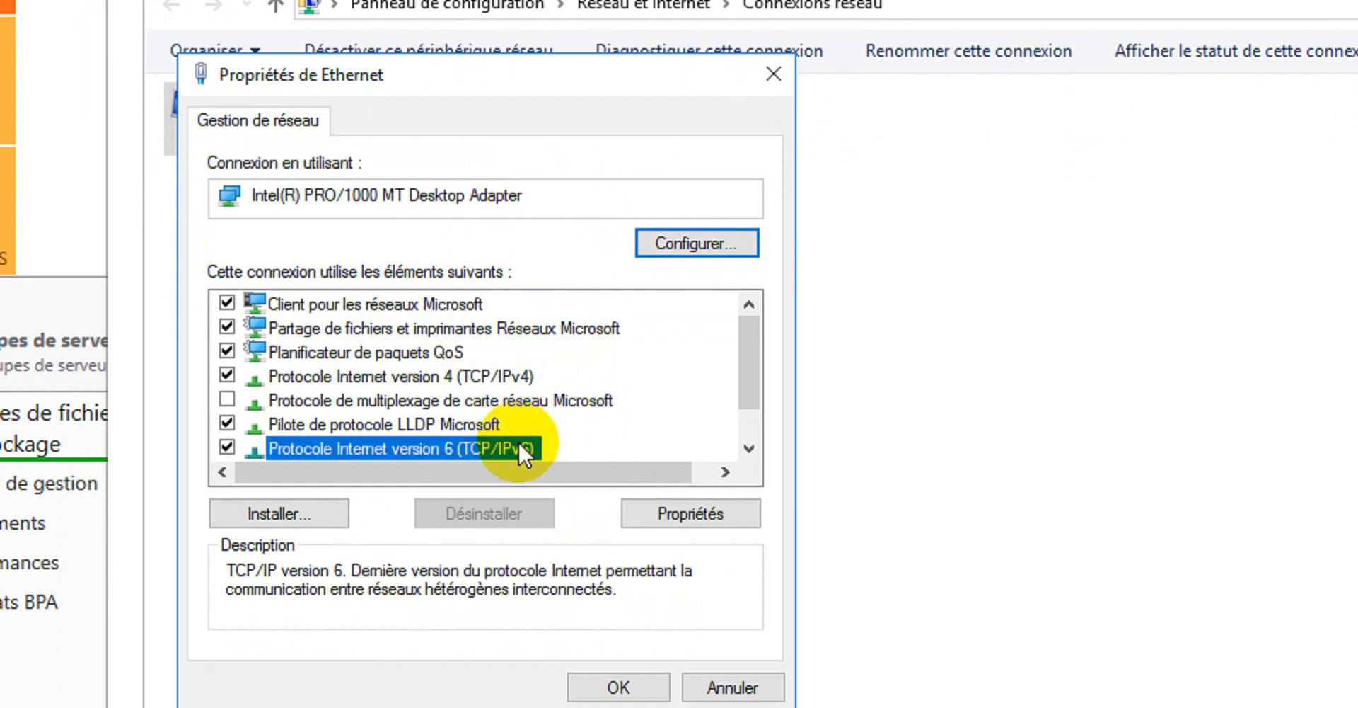
pyautogui.click(491, 372)
pyautogui.click(694, 511)
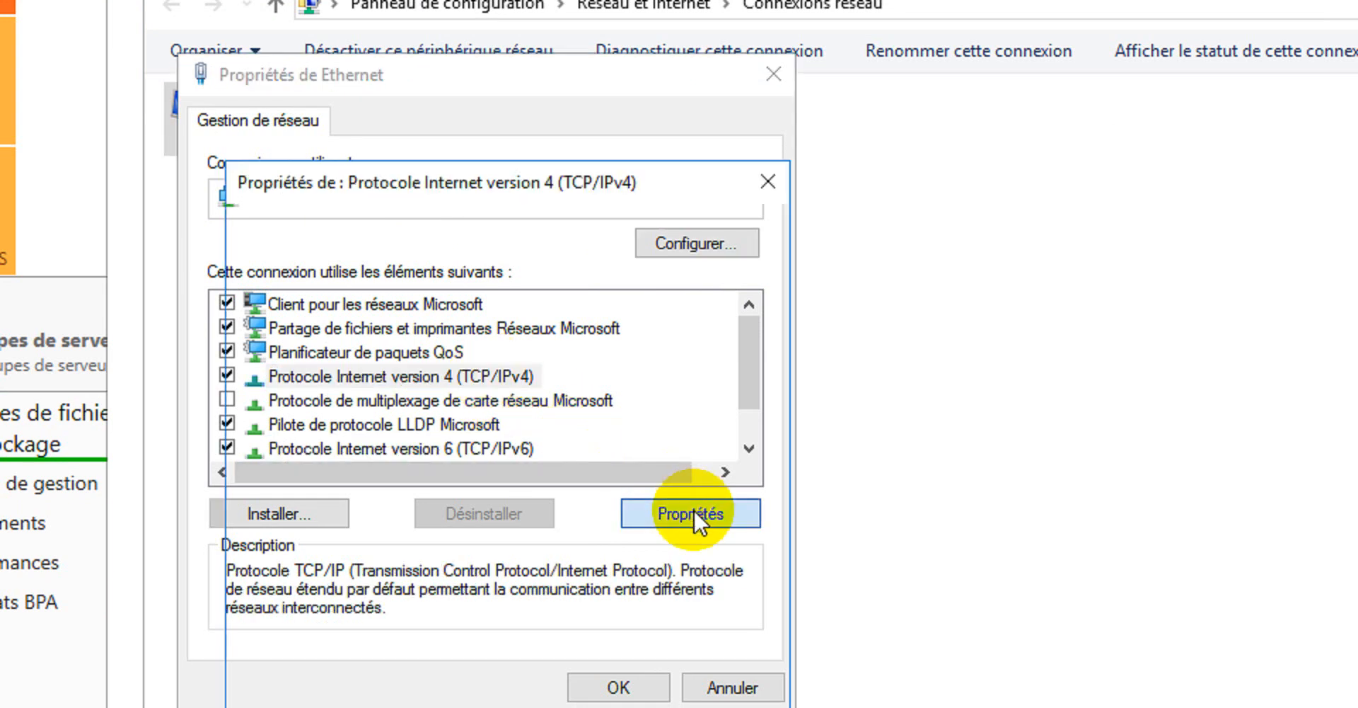
pyautogui.click(439, 383)
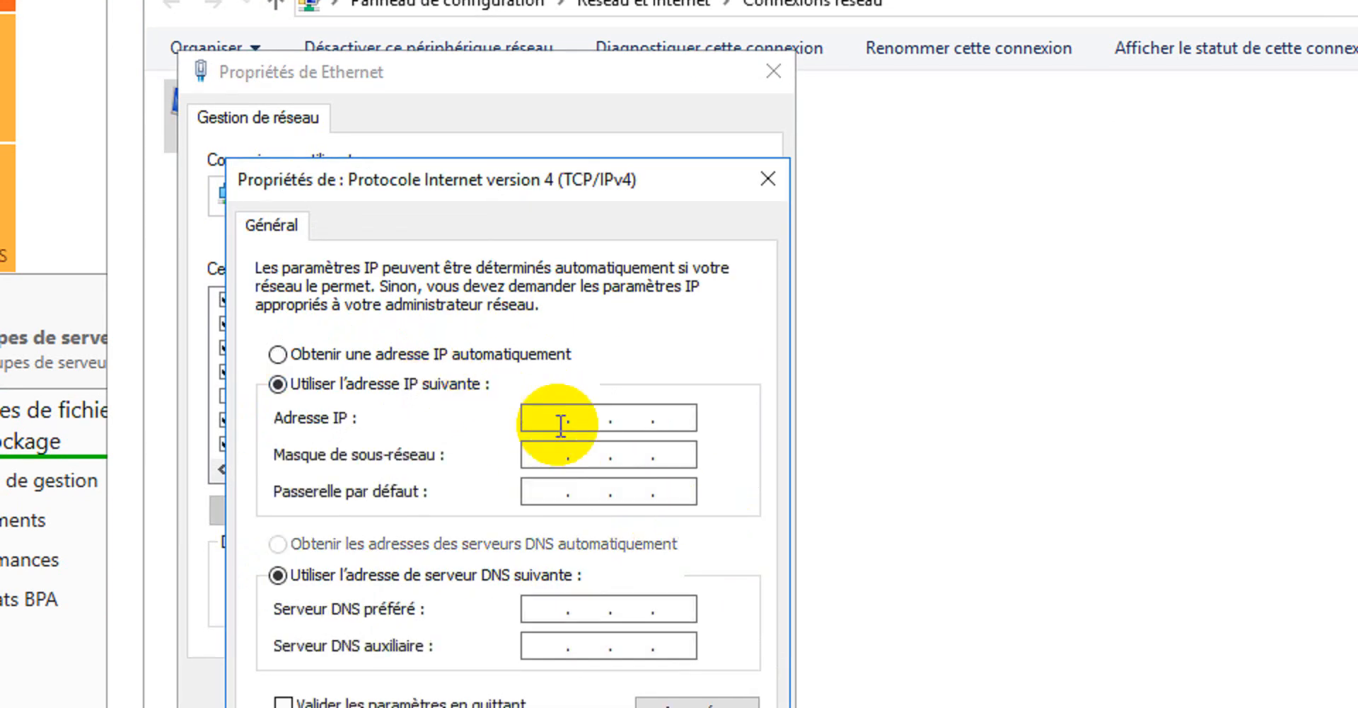
# - Enter IP address 192.168.2.5, subnet mask 255.255.255.0 and default gateway 192.168.2.1
pyautogui.click(530, 421)
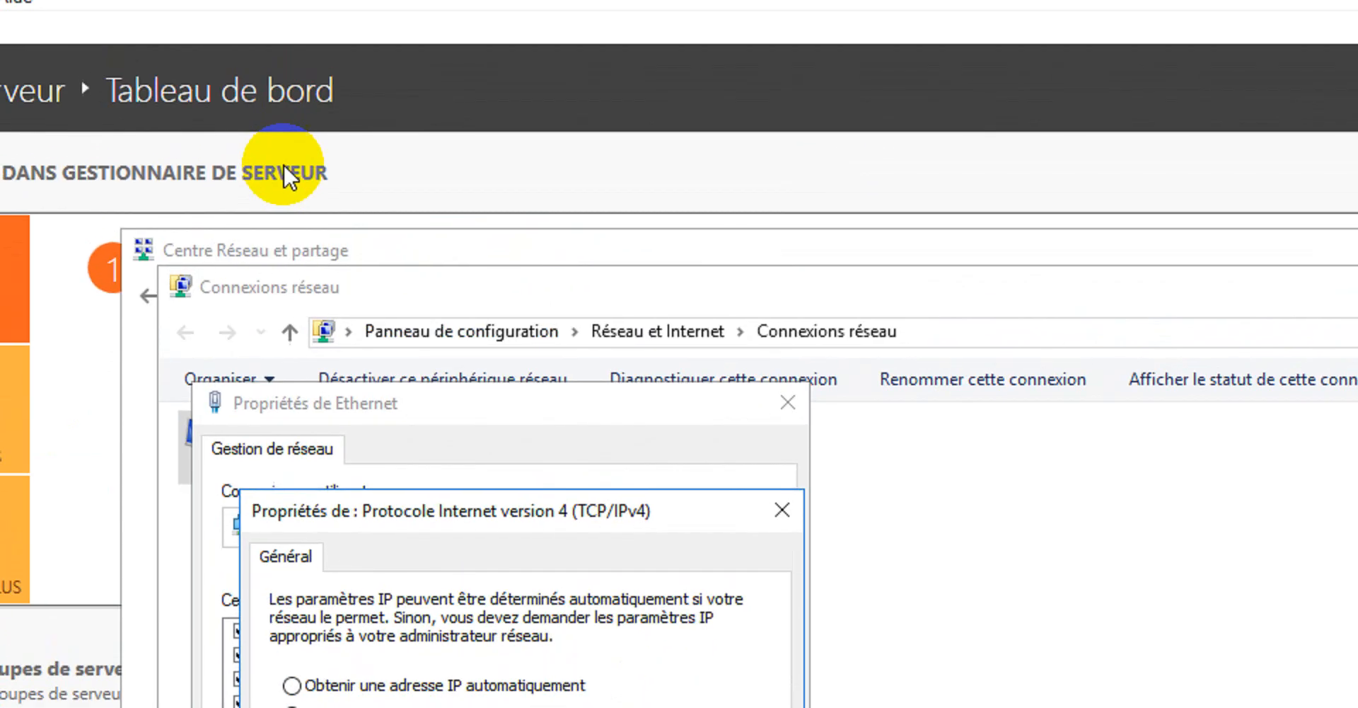
pyautogui.write('19')
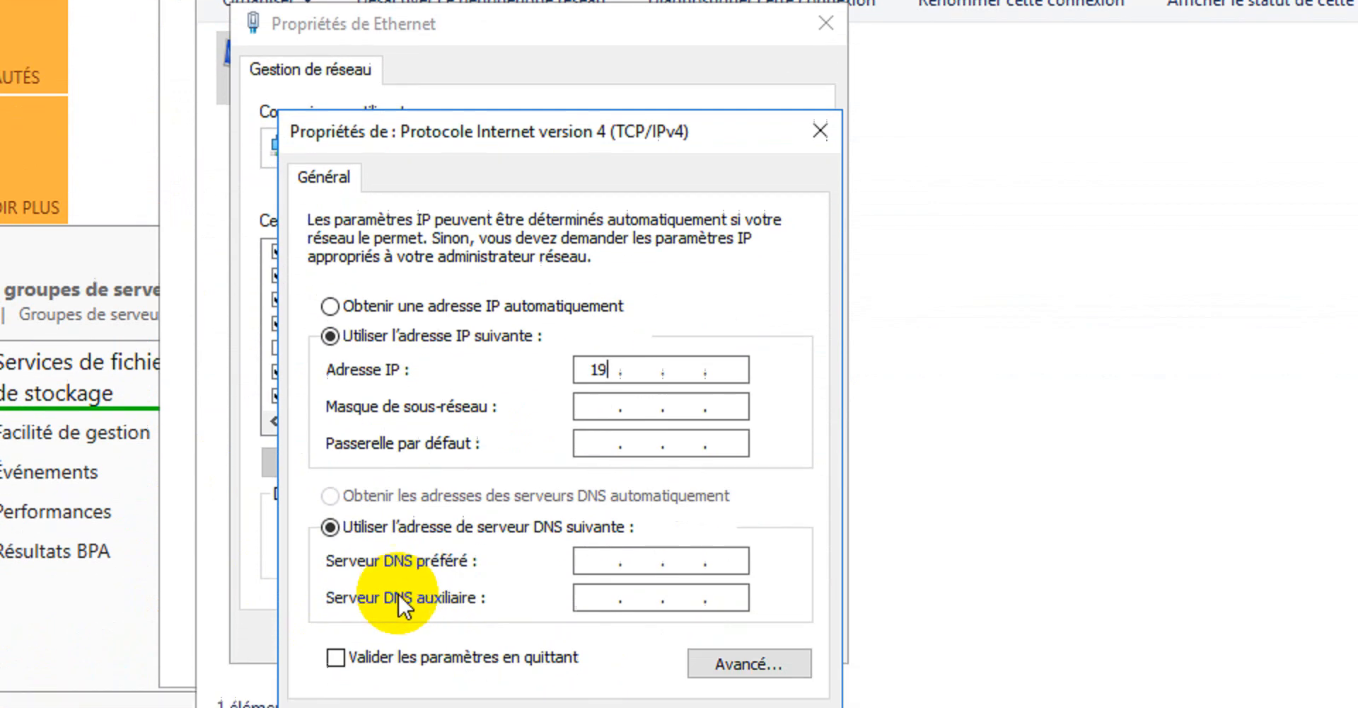
pyautogui.write('2 . ')
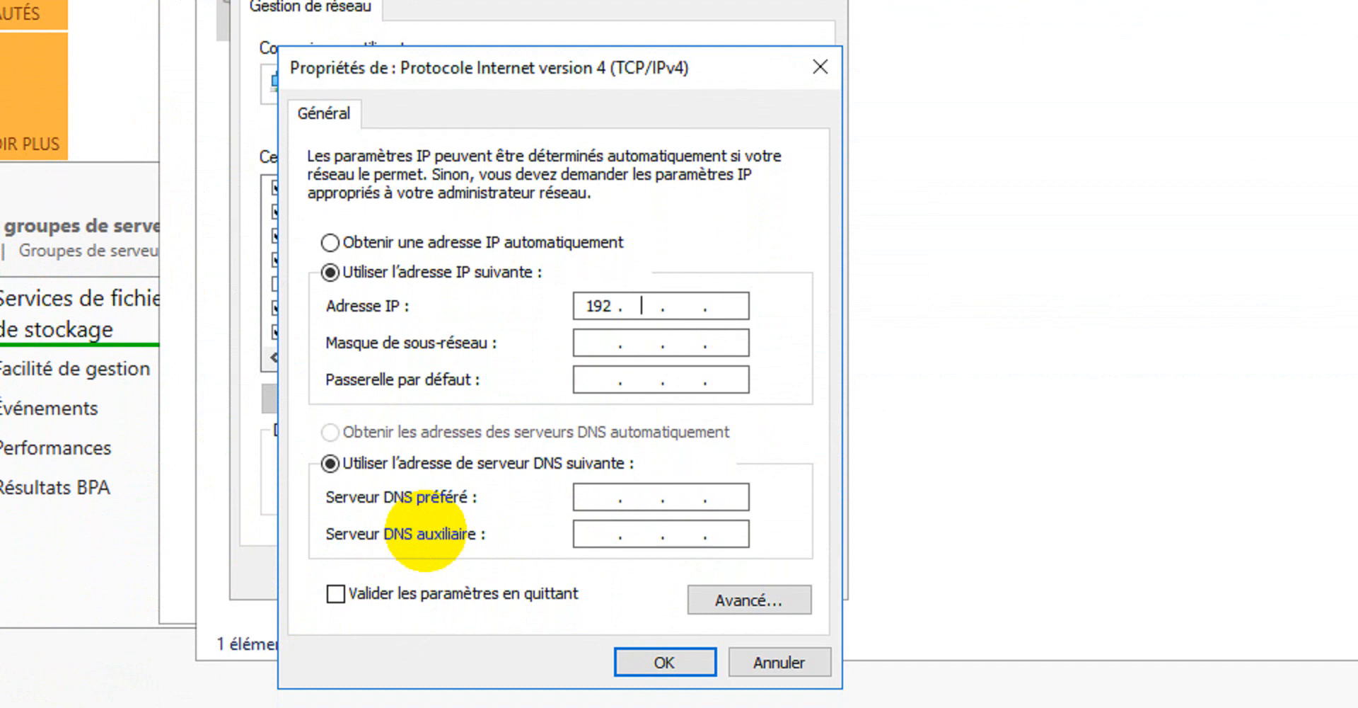
pyautogui.write('168')
pyautogui.click(591, 345)
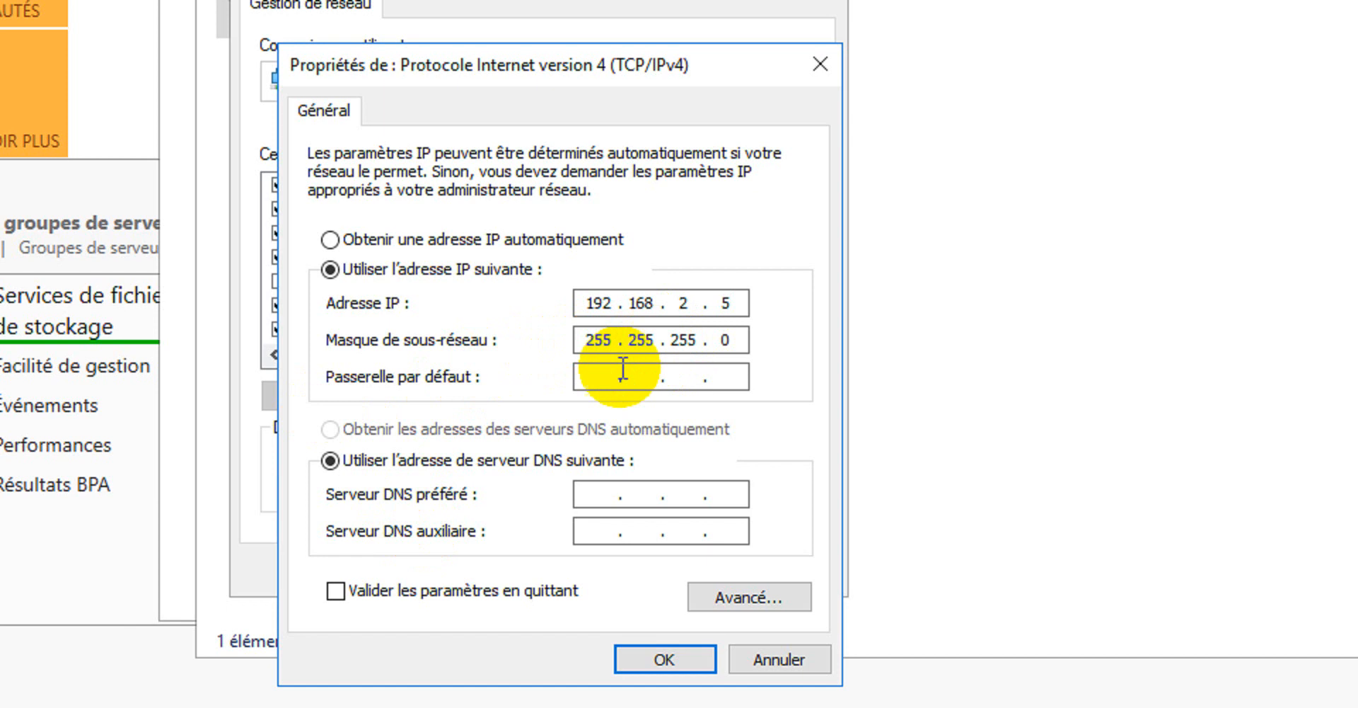
pyautogui.click(600, 371)
pyautogui.write('1')
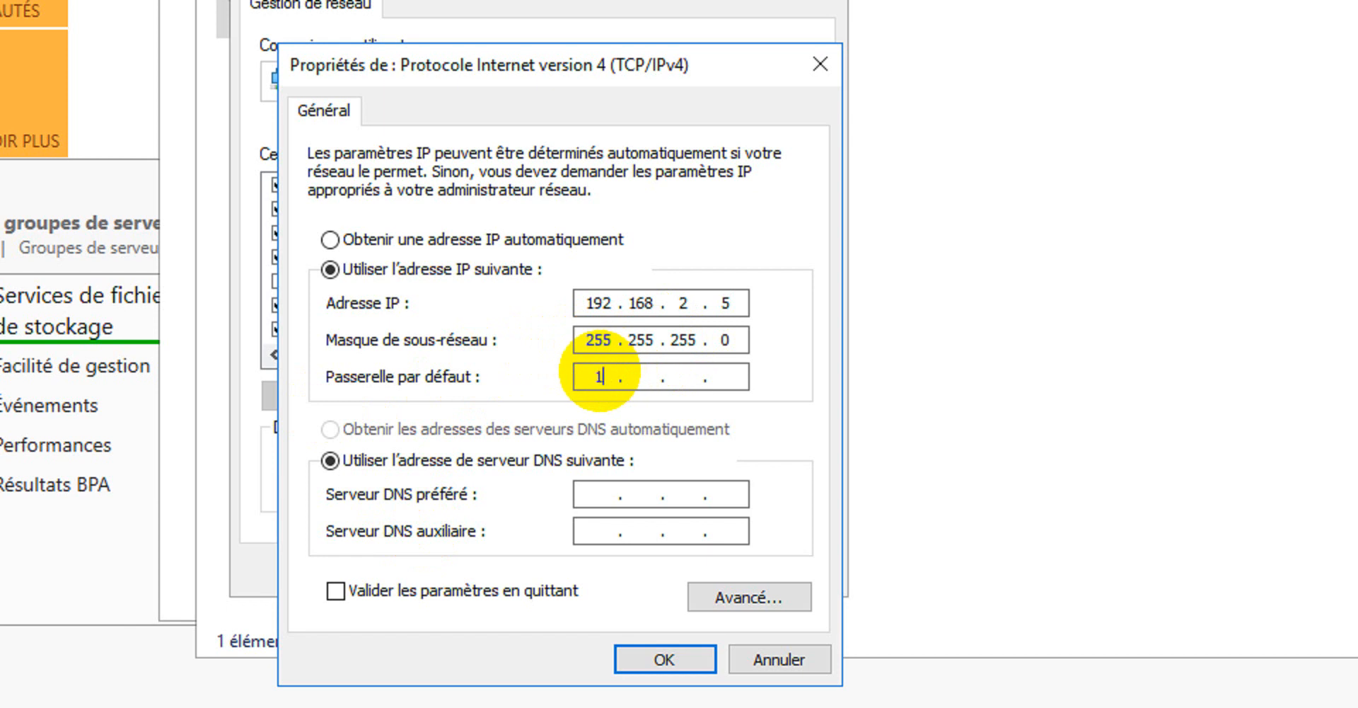
pyautogui.write('92')
pyautogui.write('168 ')
pyautogui.write('1')
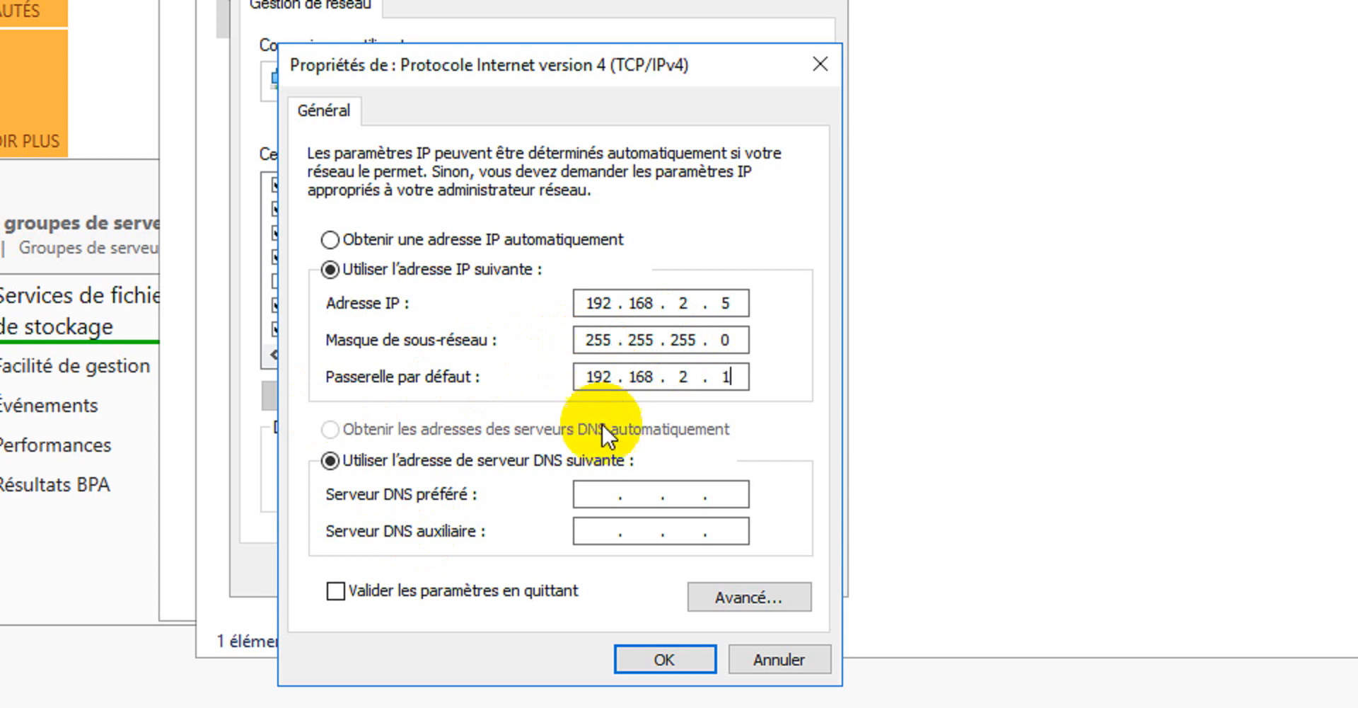
# - Set preferred DNS server 192.168.0.22, apply the static settings and close Ethernet properties
pyautogui.click(602, 493)
pyautogui.write('192 . 169')
pyautogui.press('BackSpace')
pyautogui.write('8 . ')
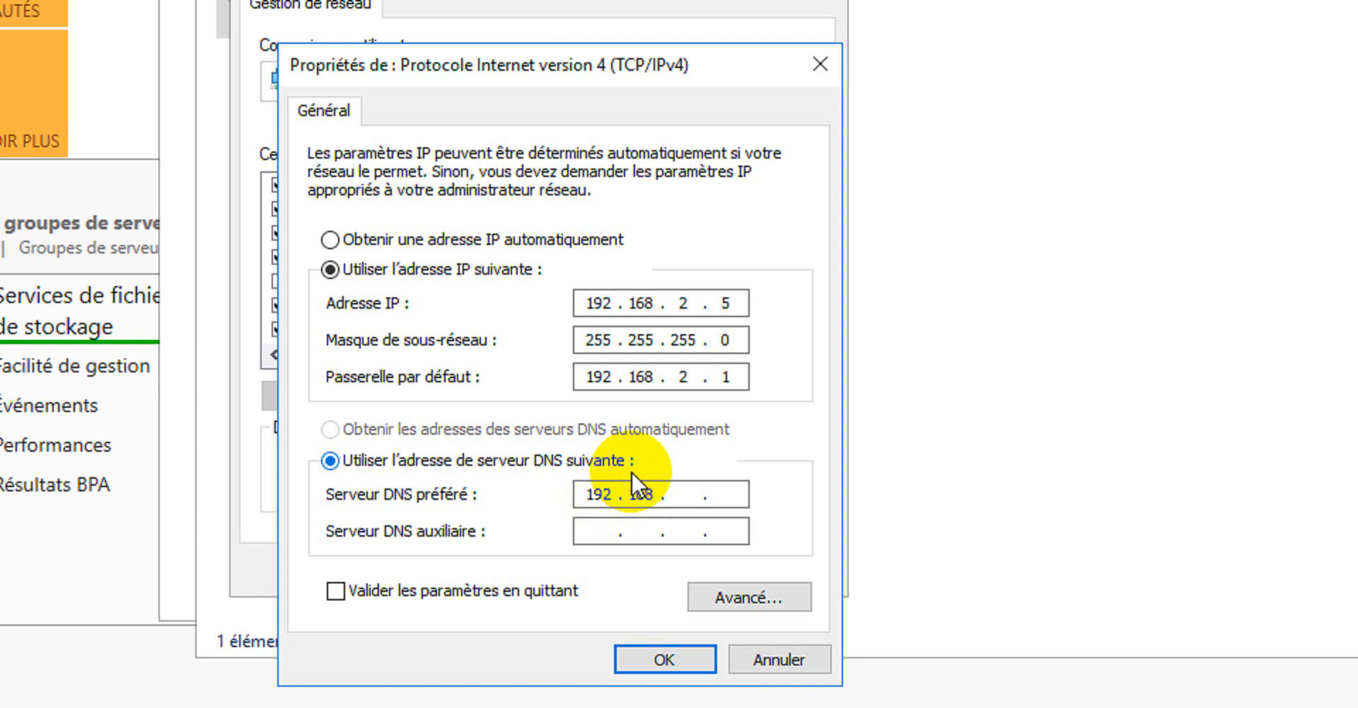
pyautogui.write('0 . 22')
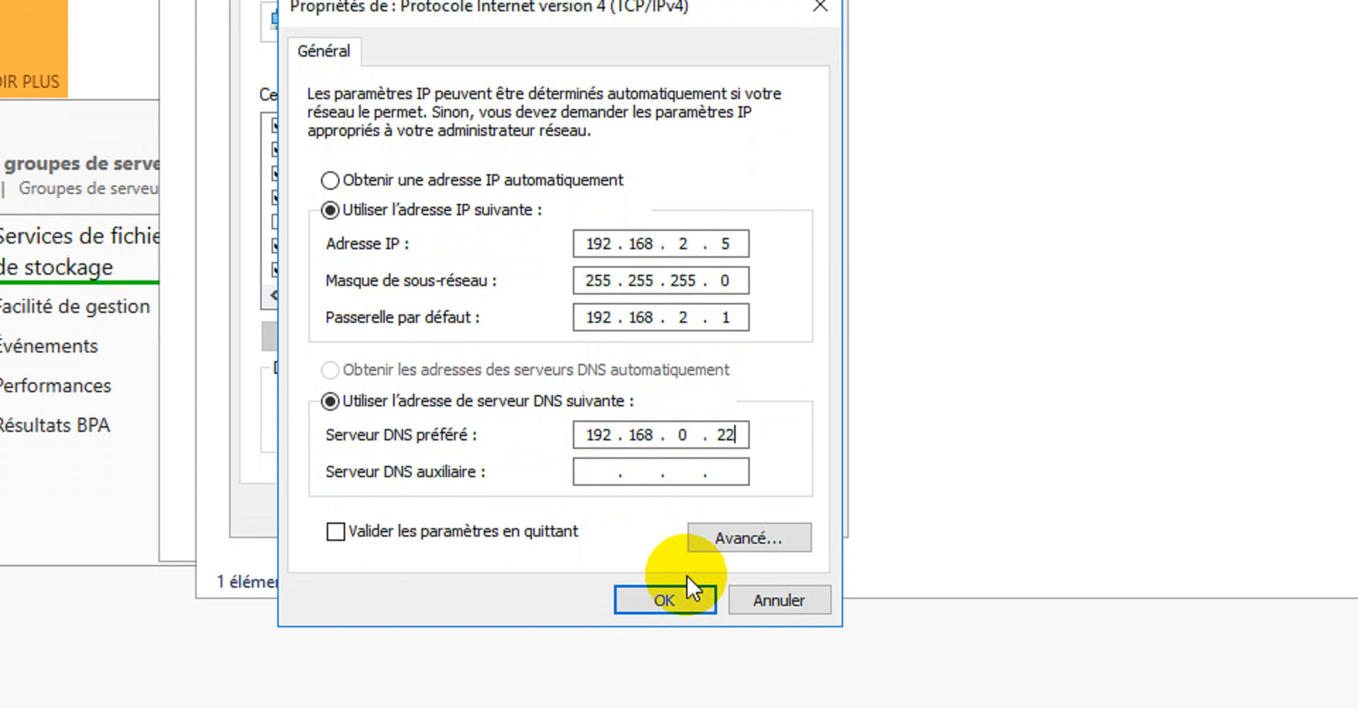
pyautogui.click(674, 599)
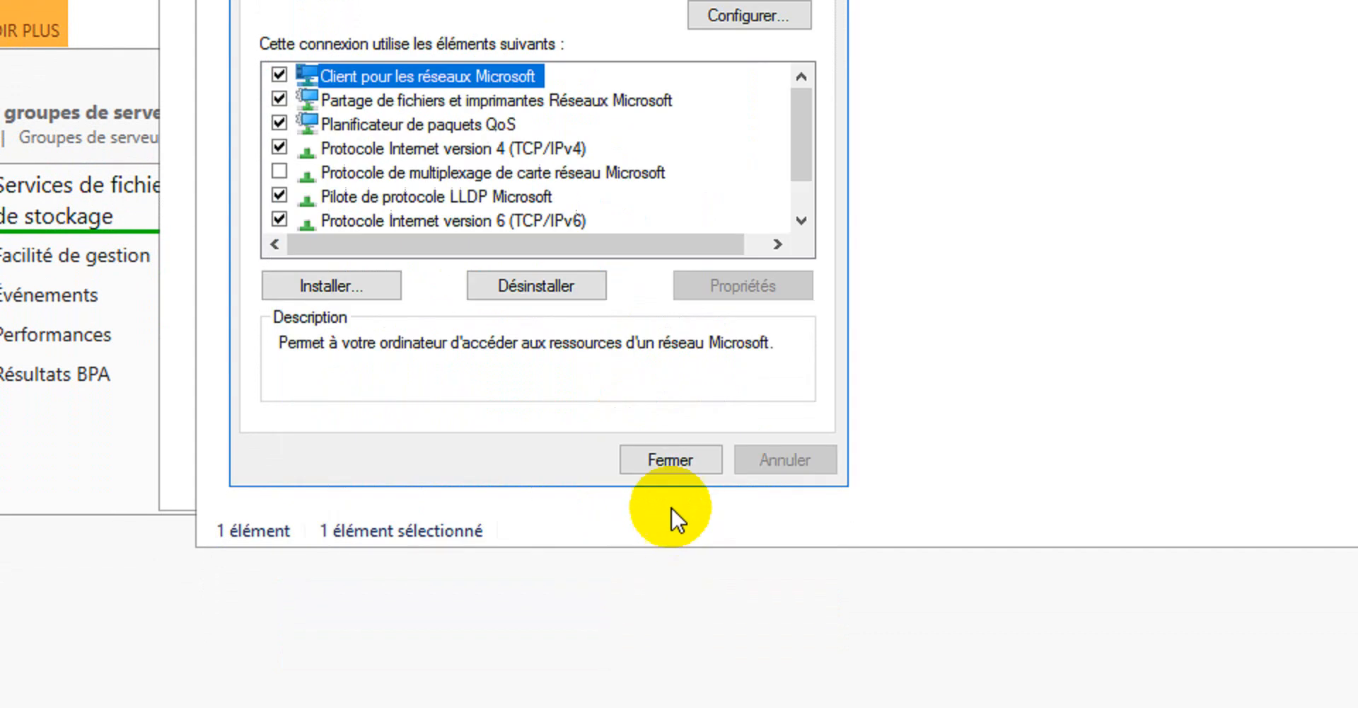
pyautogui.click(671, 458)
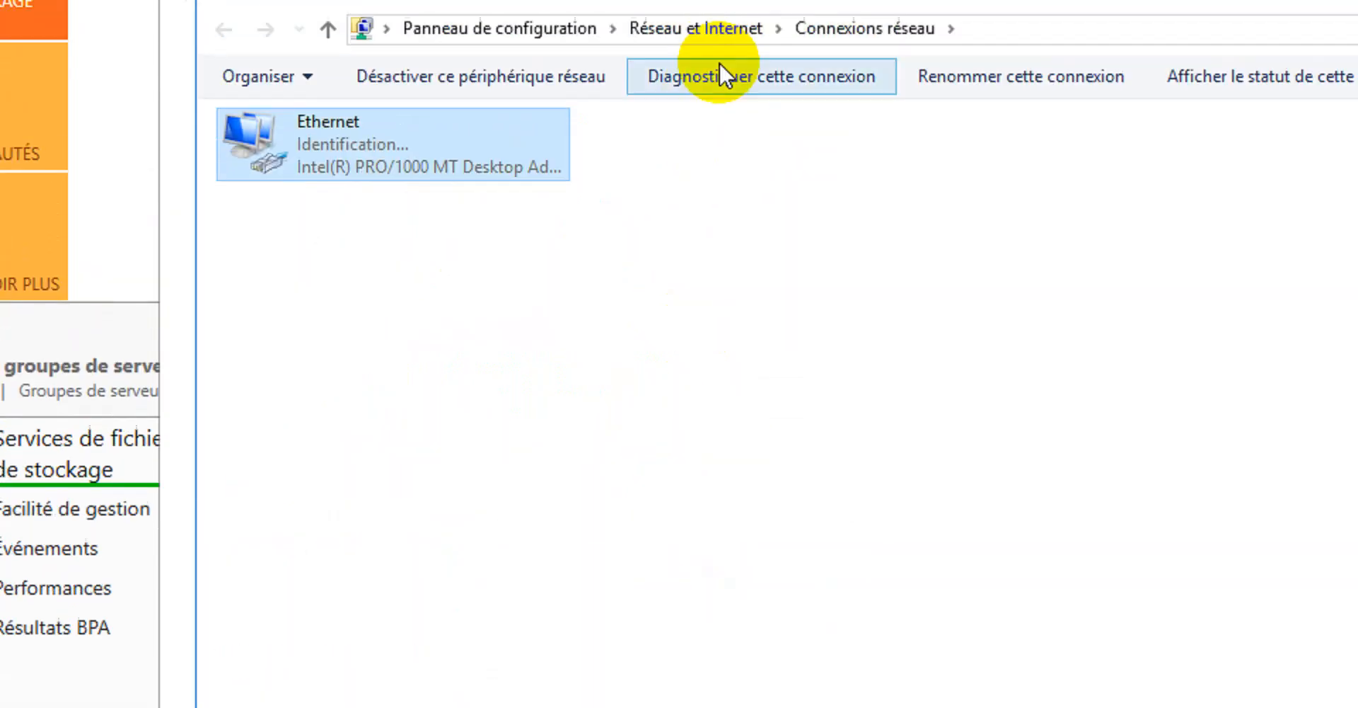